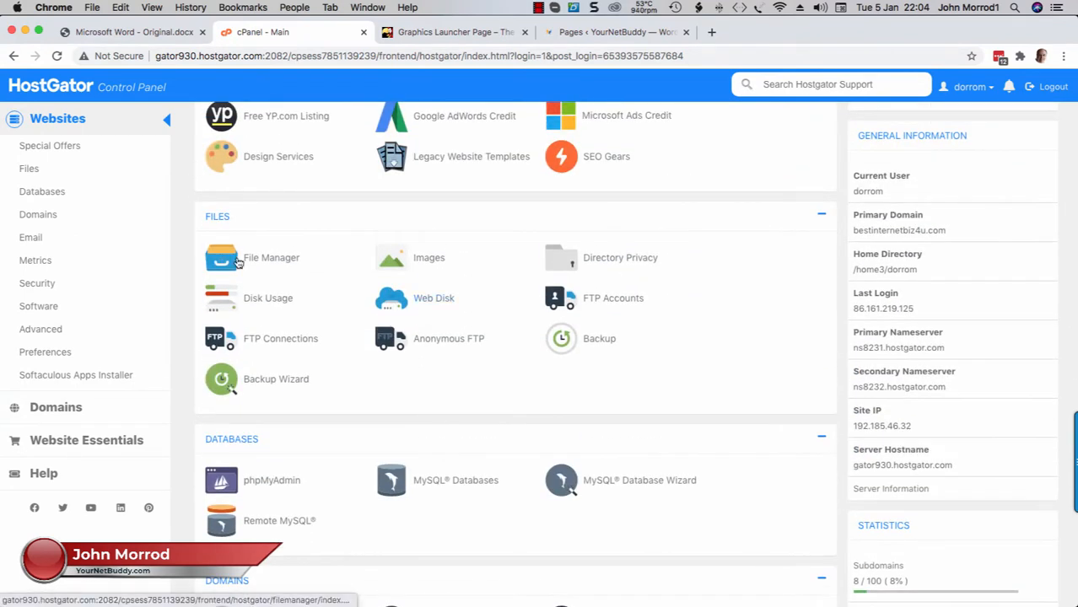
Upload IM For Complete Beginners.pdf from the Desktop into the yournetbuddy.com folder in the hosting File Manager.
click(255, 260)
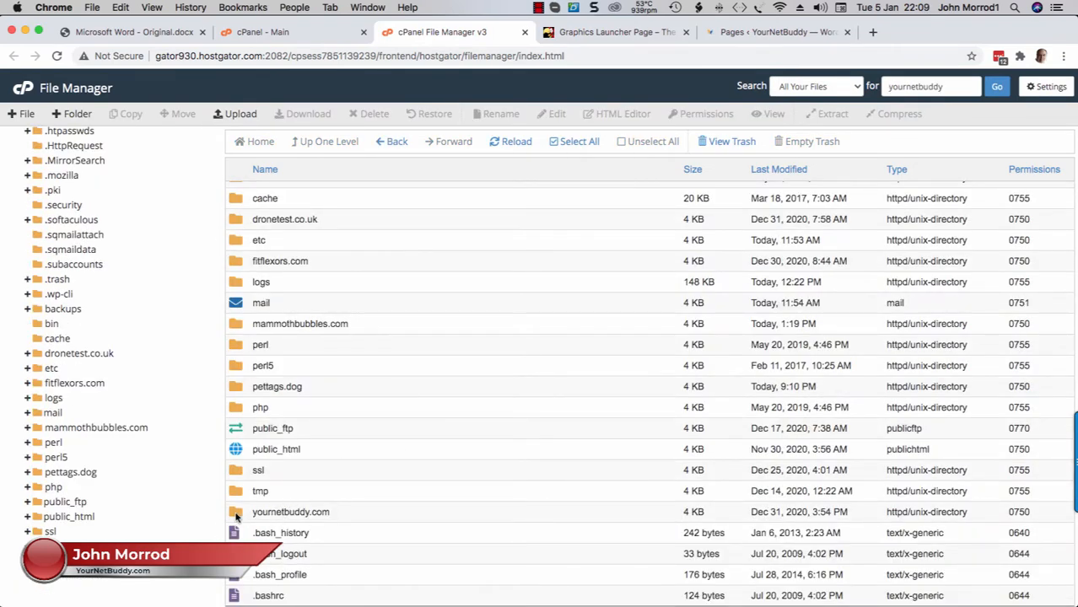
double_click(237, 517)
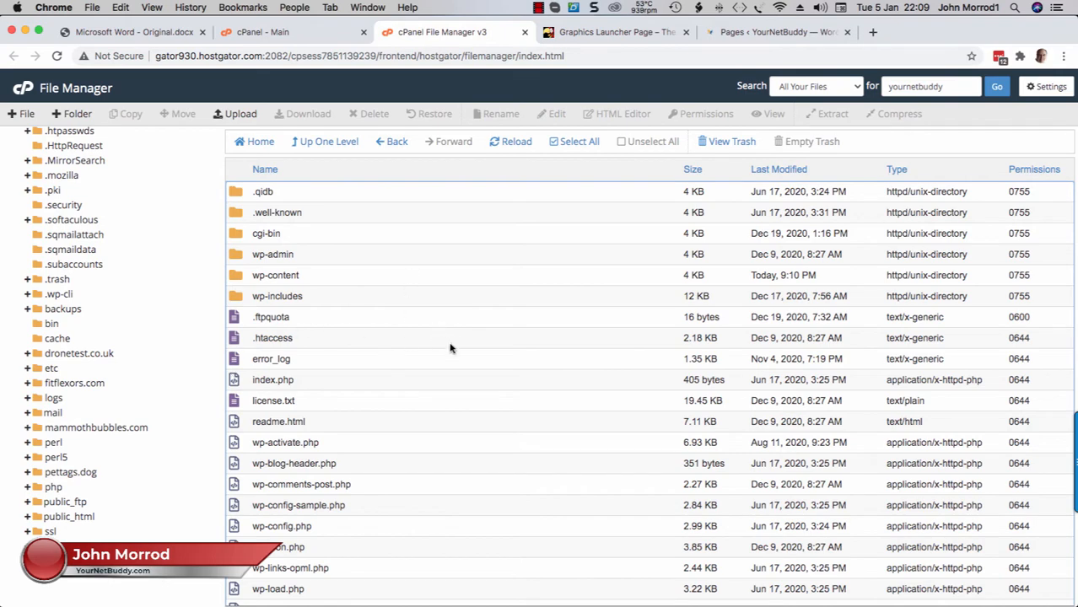
click(236, 114)
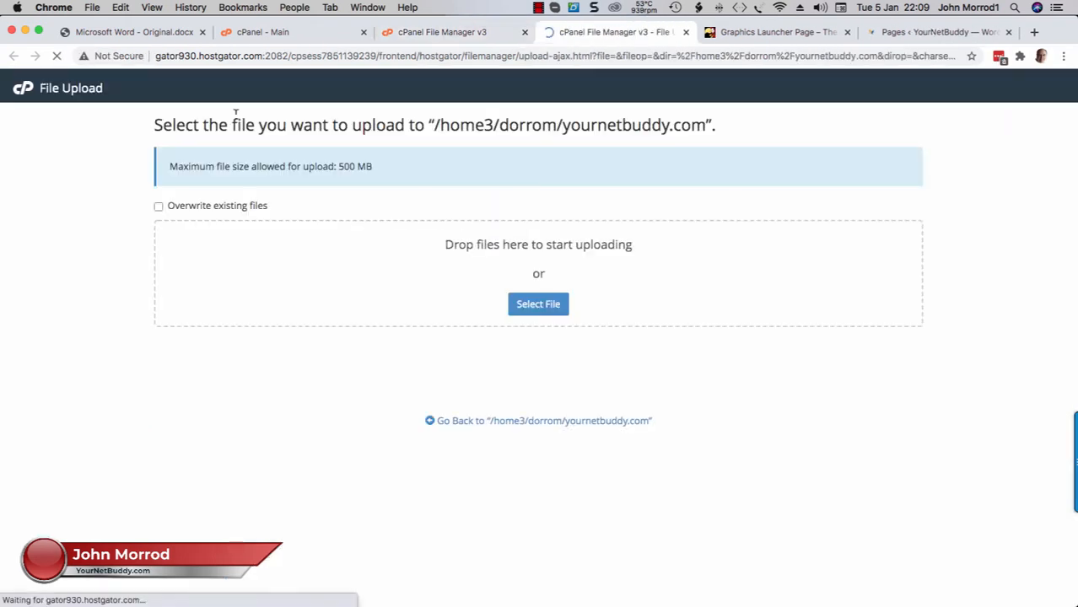
click(535, 307)
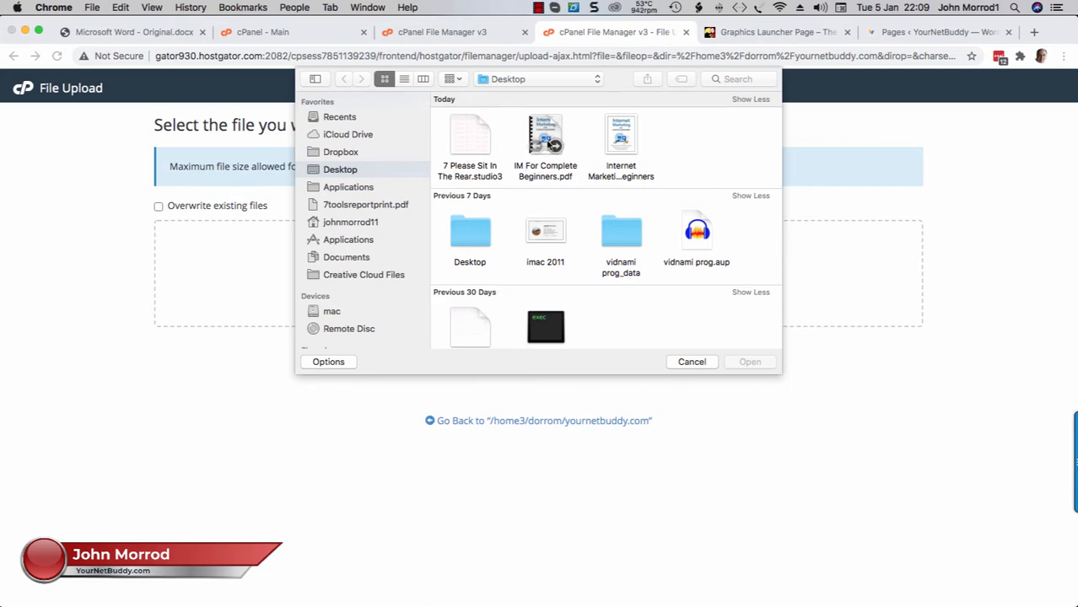
click(551, 143)
click(742, 364)
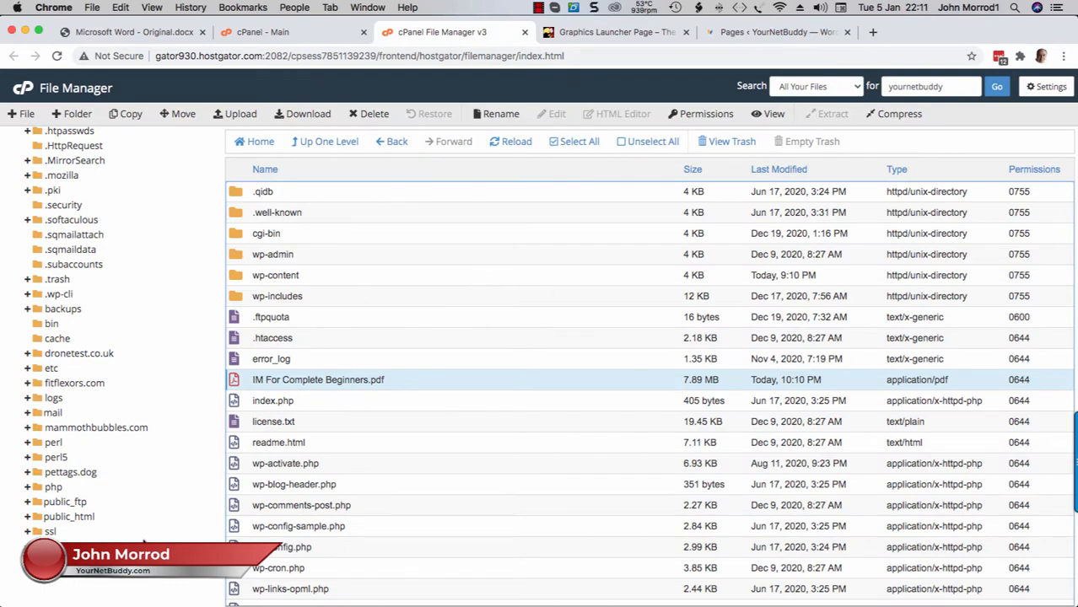
Rename the uploaded IM For Complete Beginners.pdf file to IM.pdf.
right_click(404, 382)
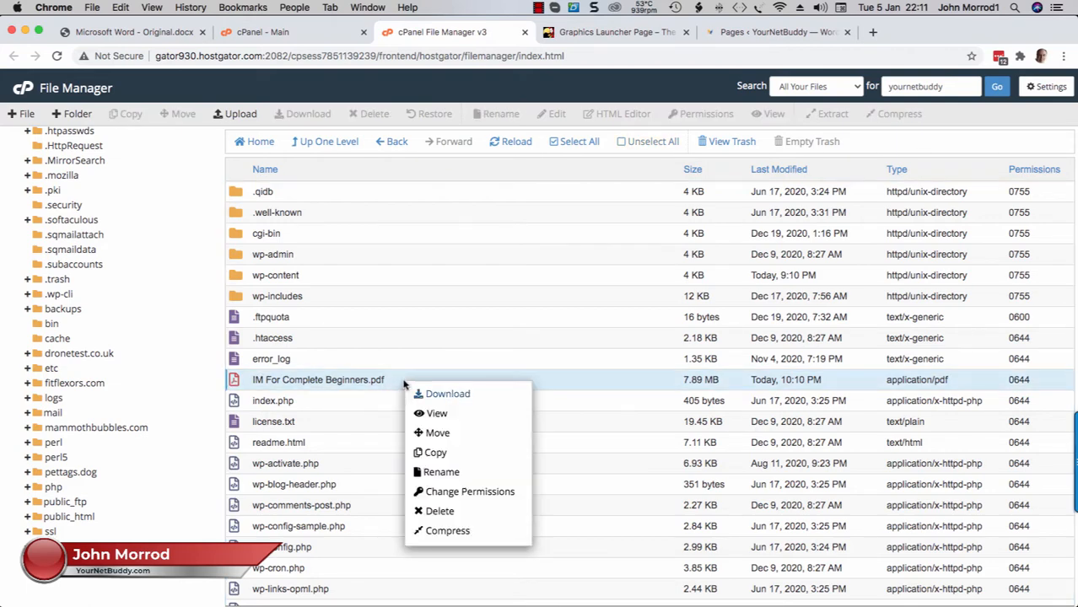
click(429, 478)
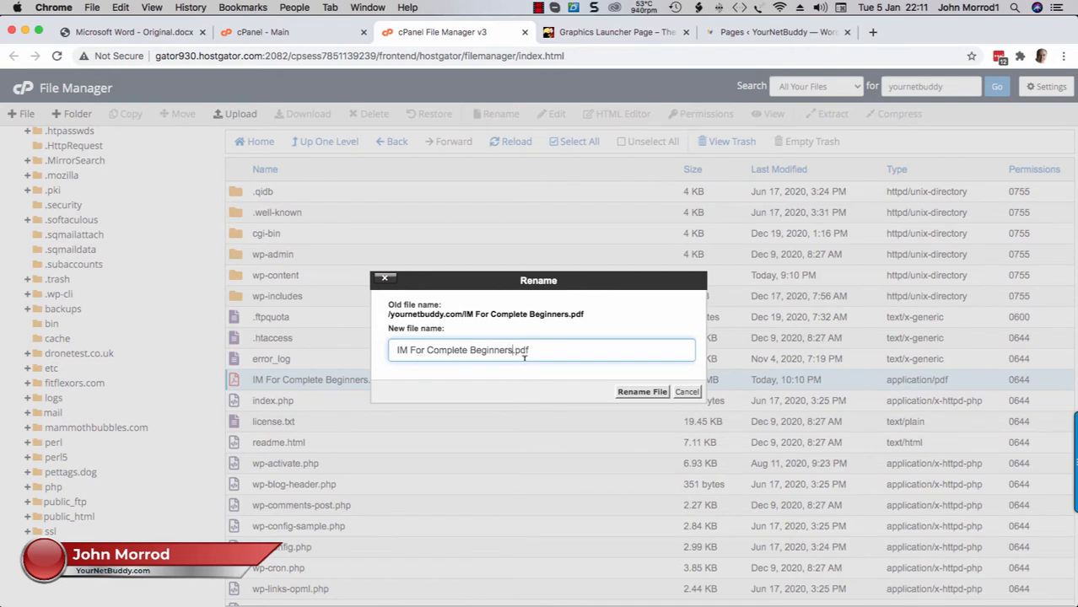
key(BackSpace)
key(BackSpace)
key(BackSpace)
key(BackSpace)
key(BackSpace)
key(BackSpace)
key(BackSpace)
key(BackSpace)
key(BackSpace)
key(BackSpace)
key(BackSpace)
key(BackSpace)
key(BackSpace)
key(BackSpace)
key(BackSpace)
key(BackSpace)
key(BackSpace)
key(BackSpace)
key(BackSpace)
key(BackSpace)
key(BackSpace)
key(BackSpace)
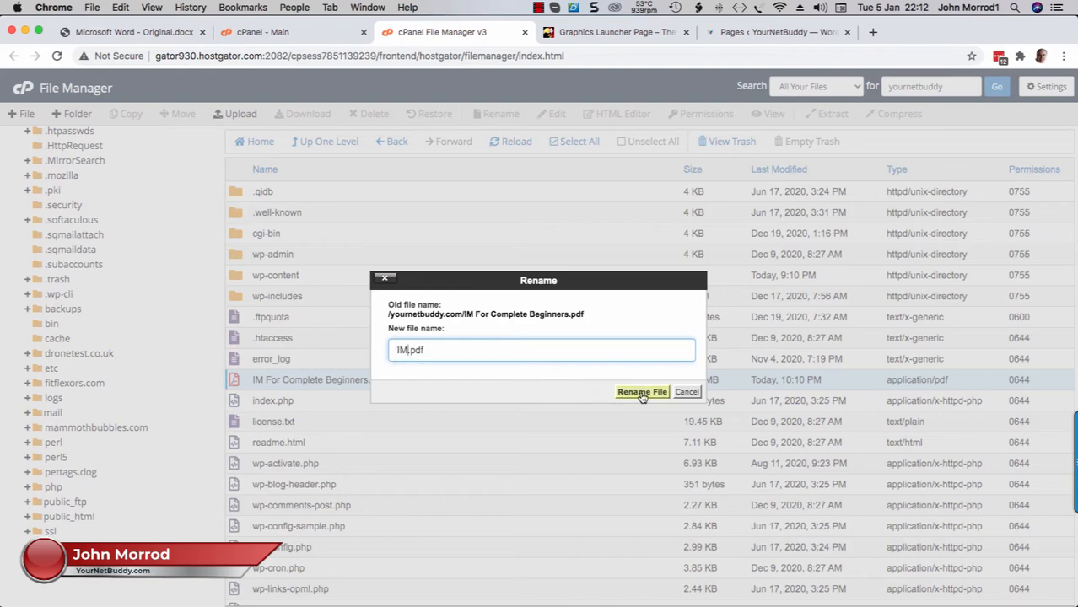
click(642, 392)
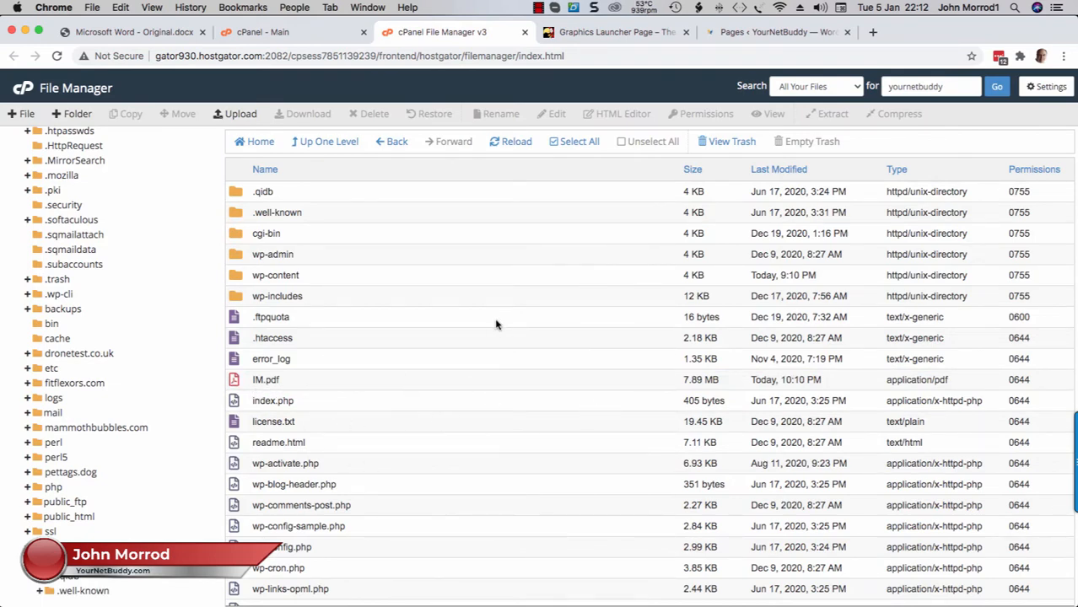
Check the uploaded ebook in a new browser tab at yournetbuddy.com/IM.pdf, and close that tab.
click(871, 32)
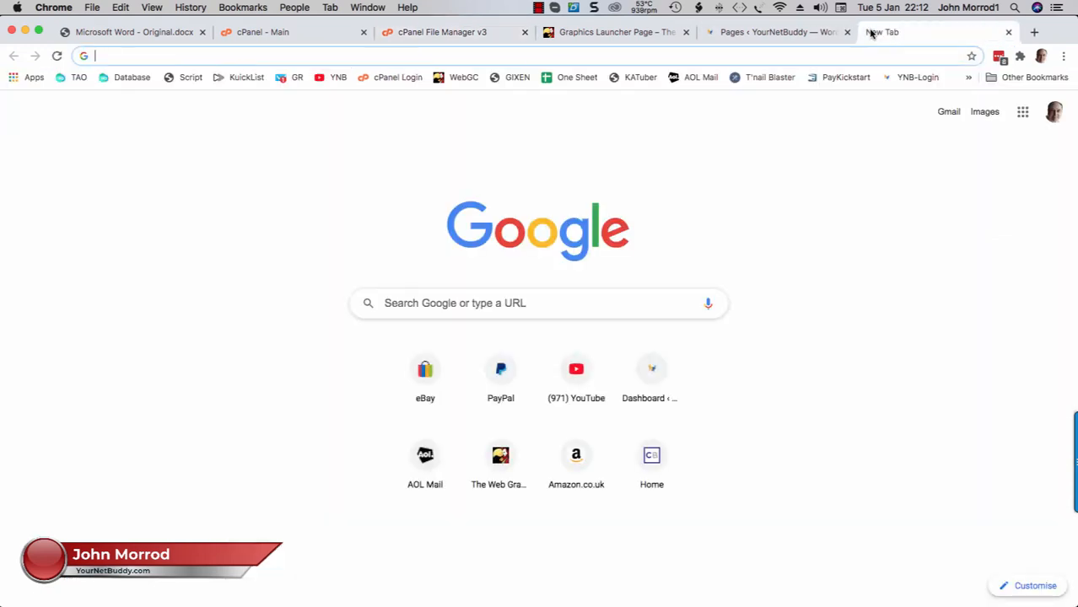
text(yor)
key(BackSpace)
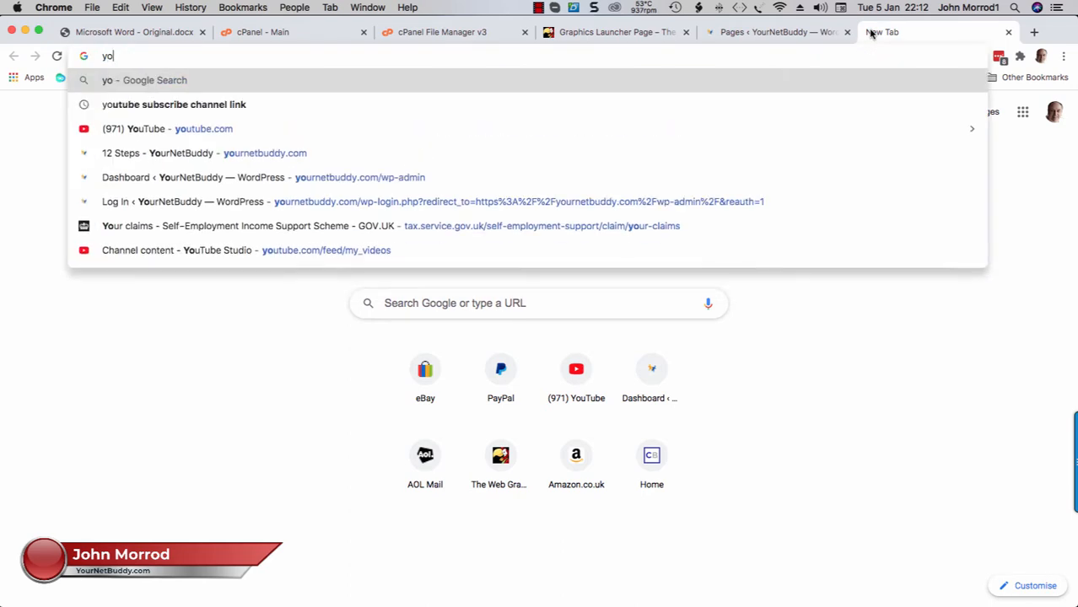
text(ur)
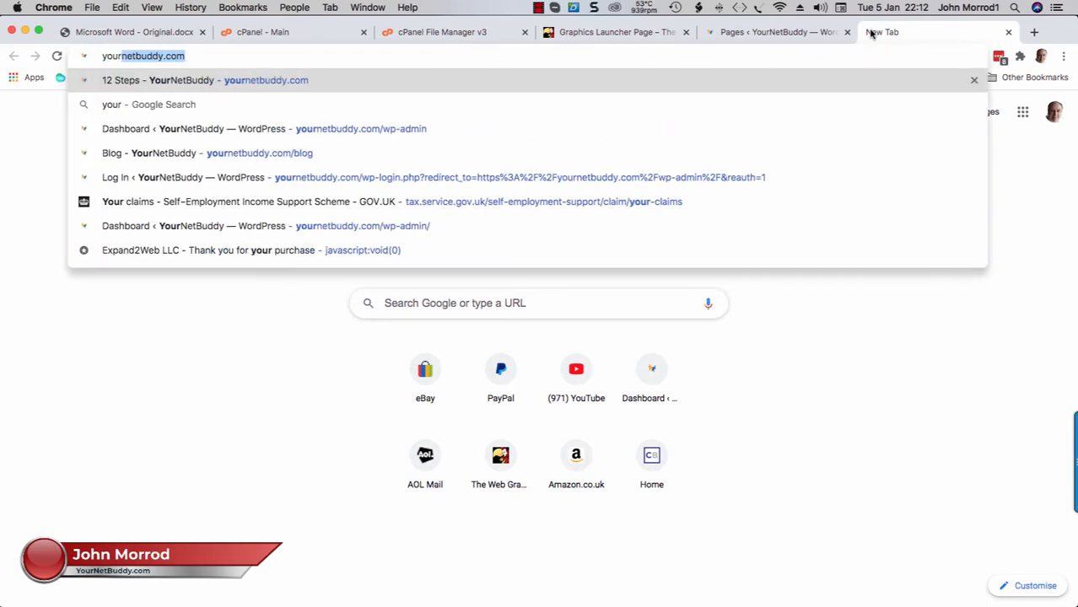
key(Right)
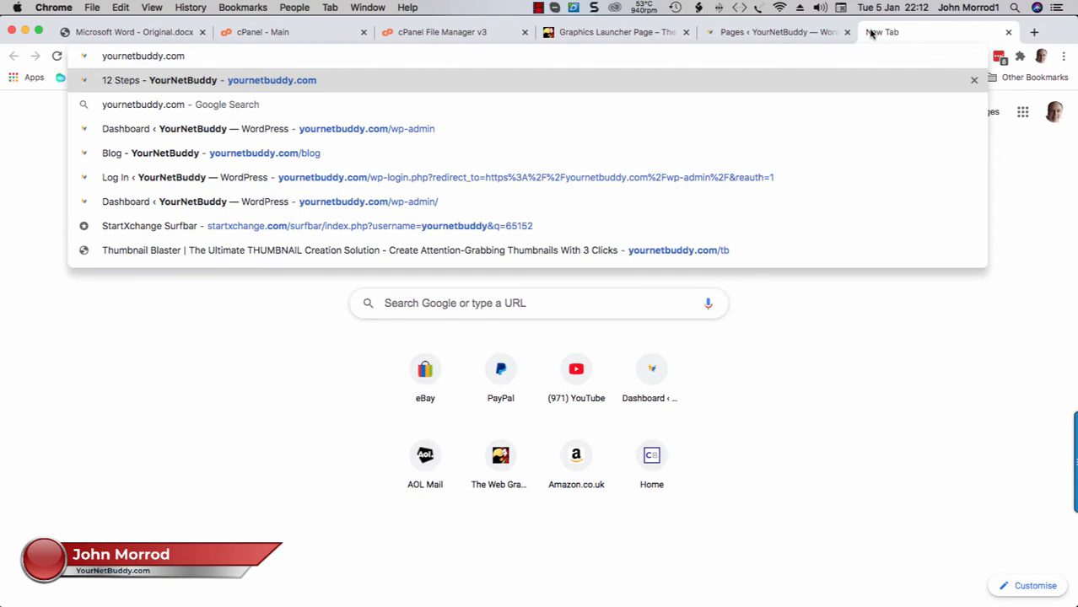
text(/IM)
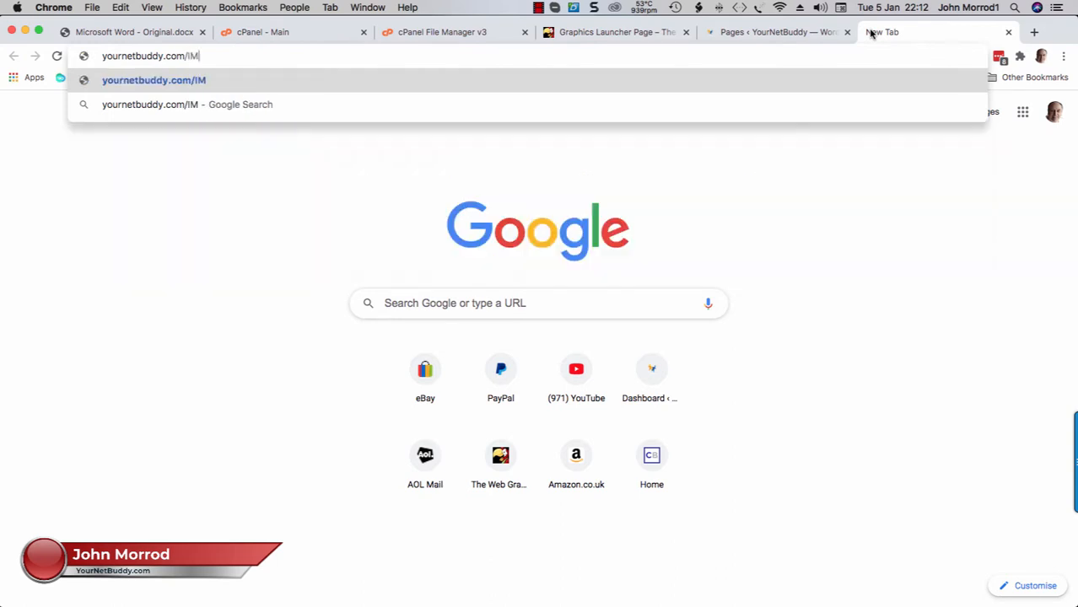
text(.pdf)
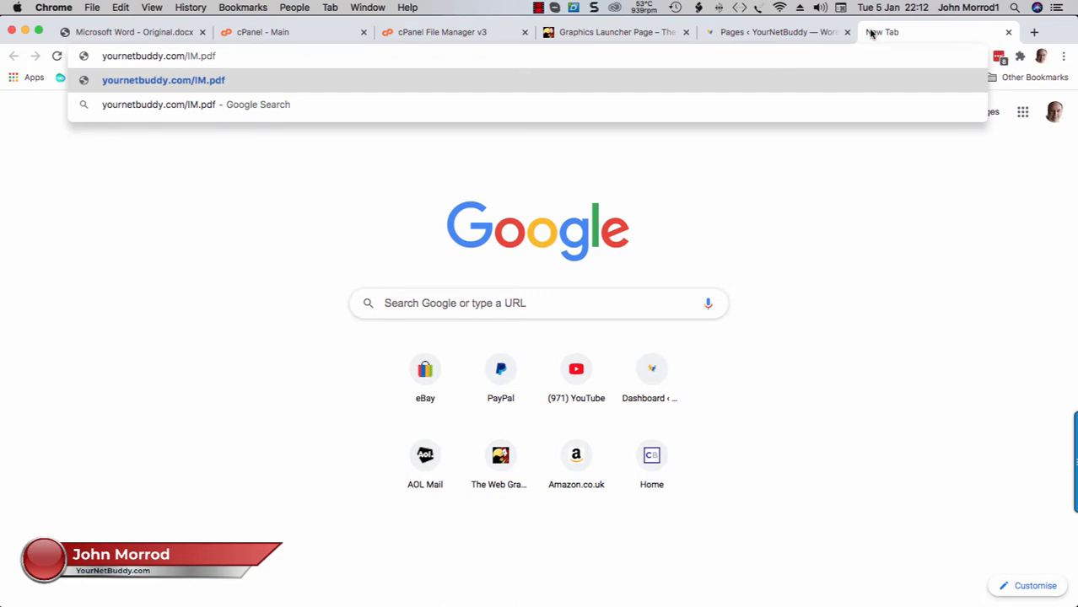
key(Return)
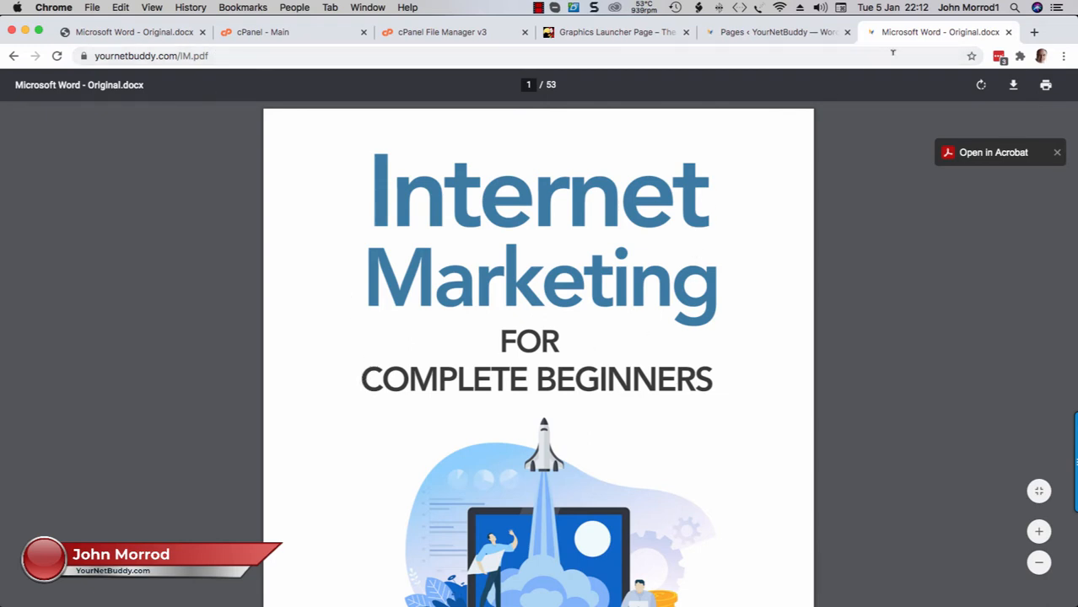
click(1008, 32)
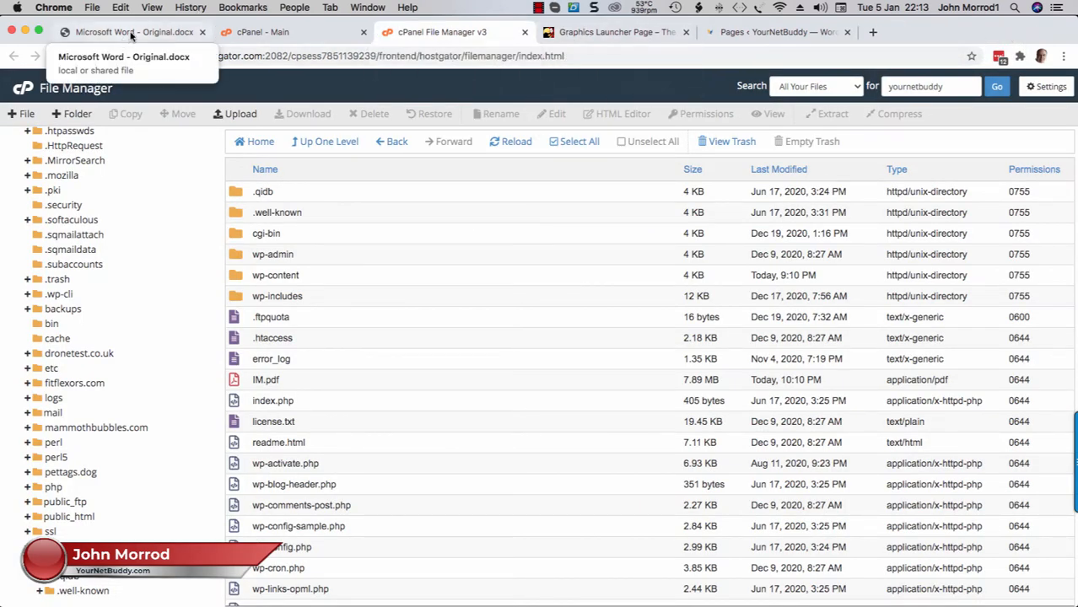
Examine the cover and opening pages of the local Internet Marketing for Complete Beginners PDF.
click(131, 35)
scroll(426, 266, down, 2)
scroll(422, 282, up, 3)
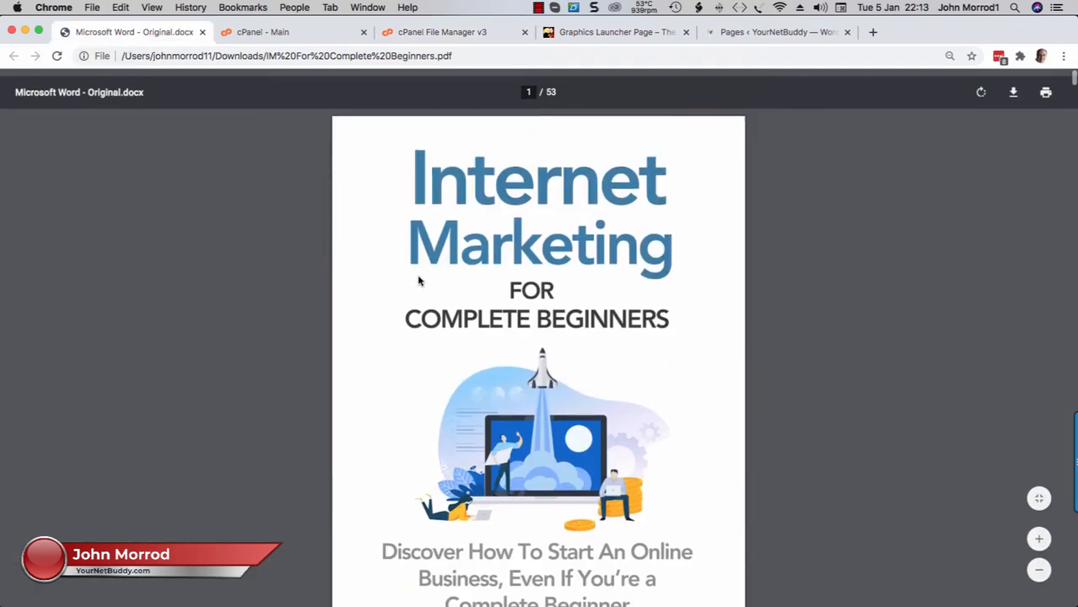
scroll(418, 281, down, 15)
scroll(421, 282, up, 15)
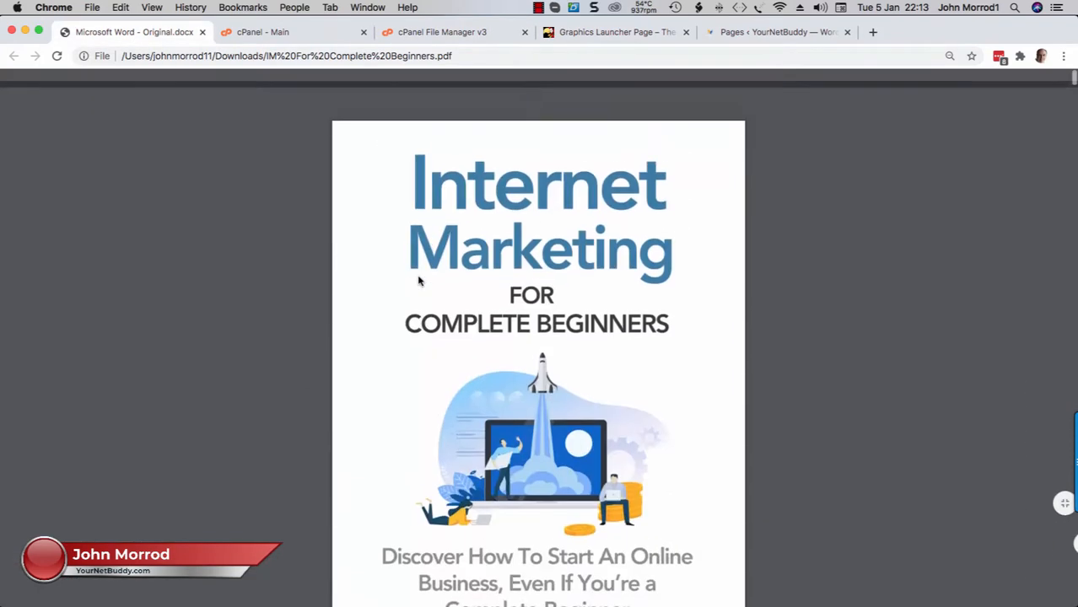
scroll(418, 274, down, 1)
scroll(473, 248, down, 5)
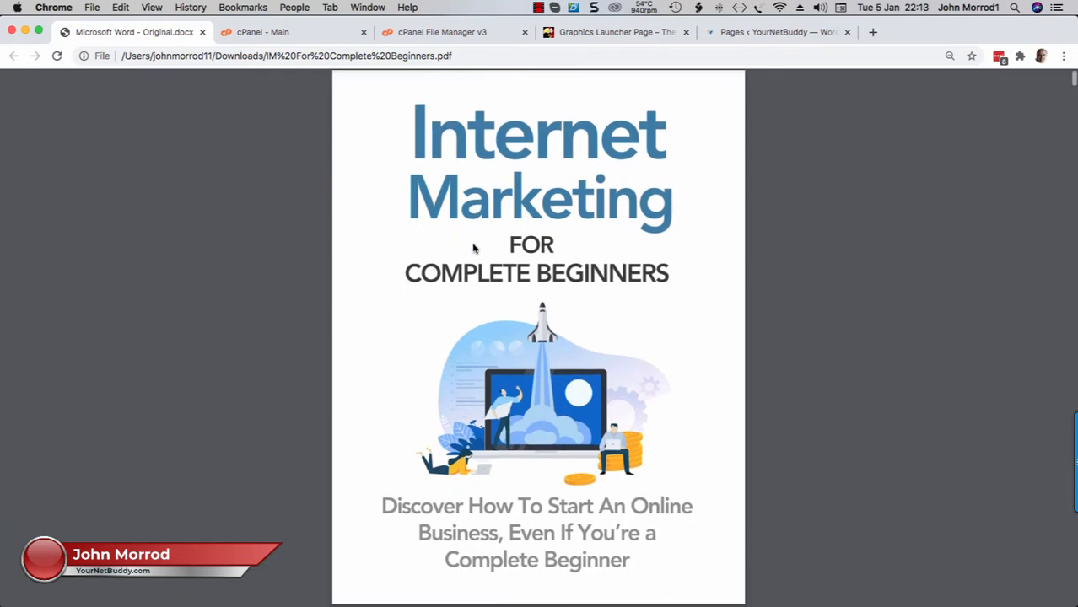
scroll(473, 248, up, 4)
scroll(473, 248, down, 5)
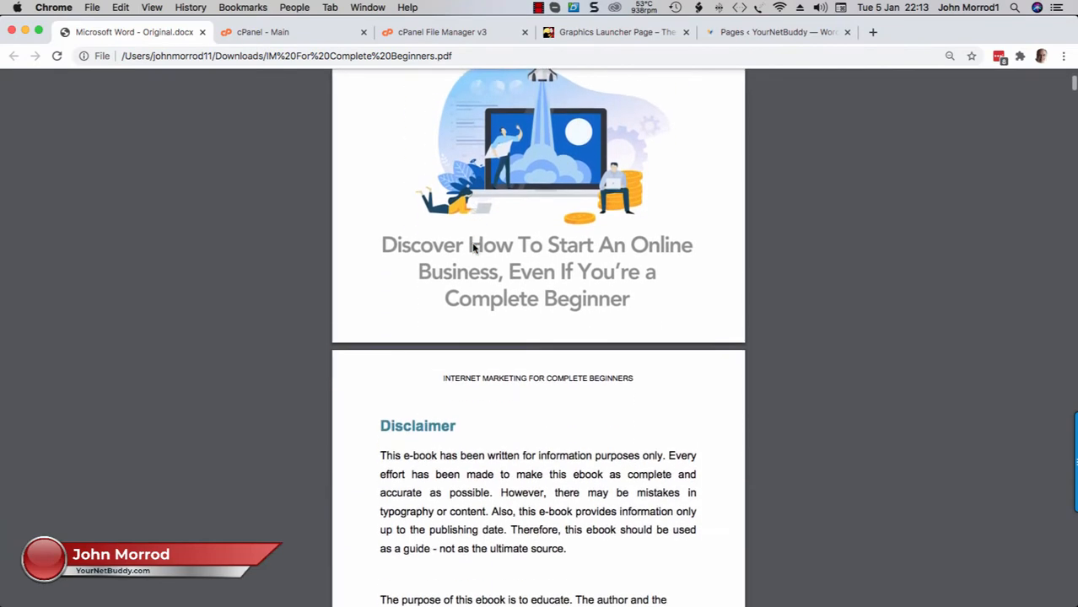
scroll(473, 248, up, 5)
scroll(473, 248, down, 8)
scroll(473, 248, up, 6)
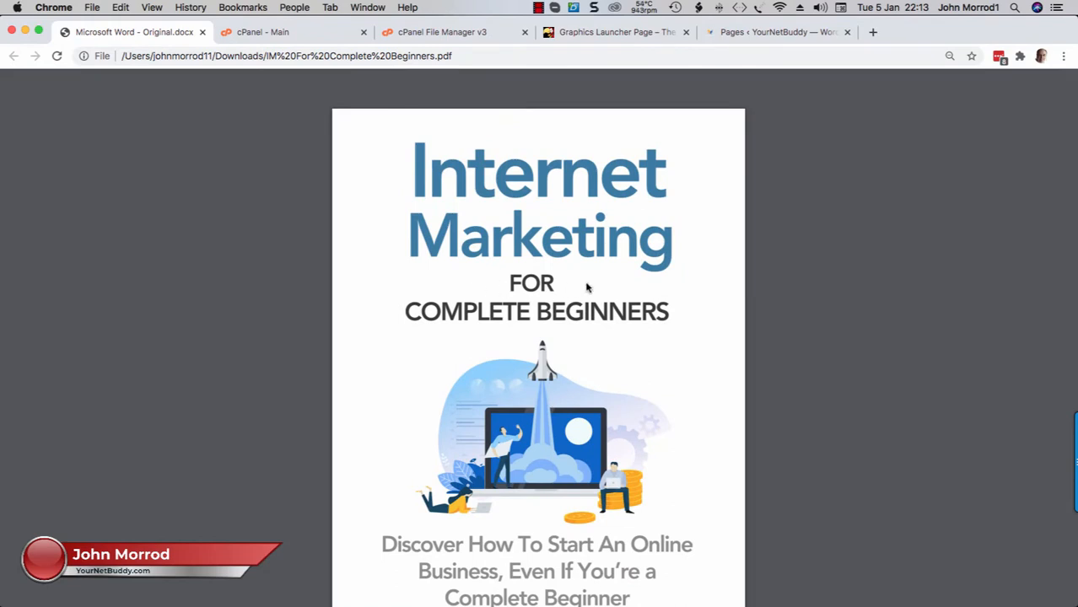
Switch to the Web Graphics Creator site and look through its design template categories.
click(601, 33)
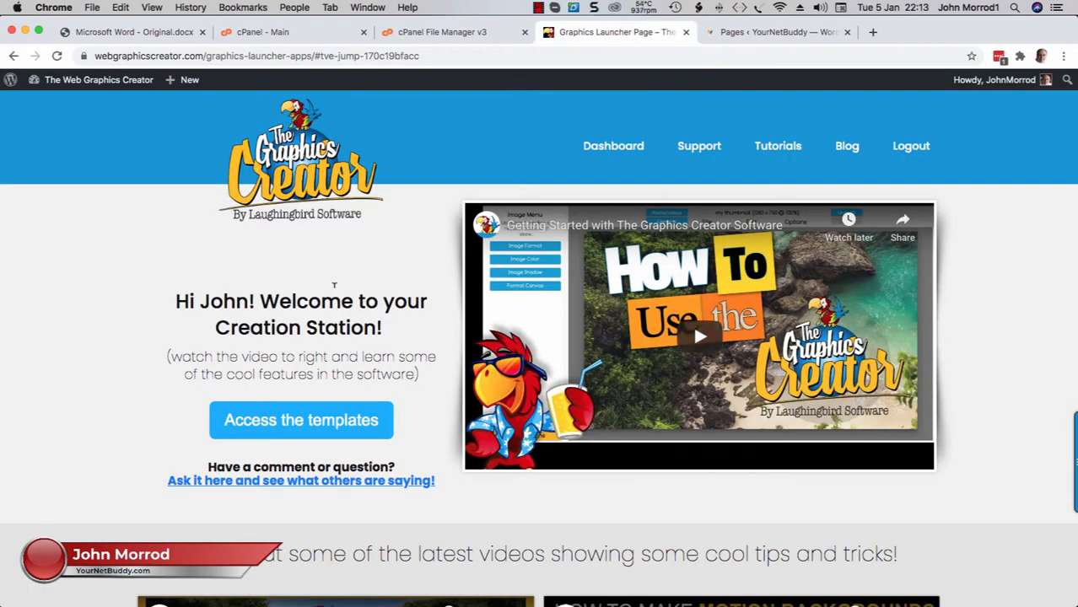
scroll(344, 285, down, 7)
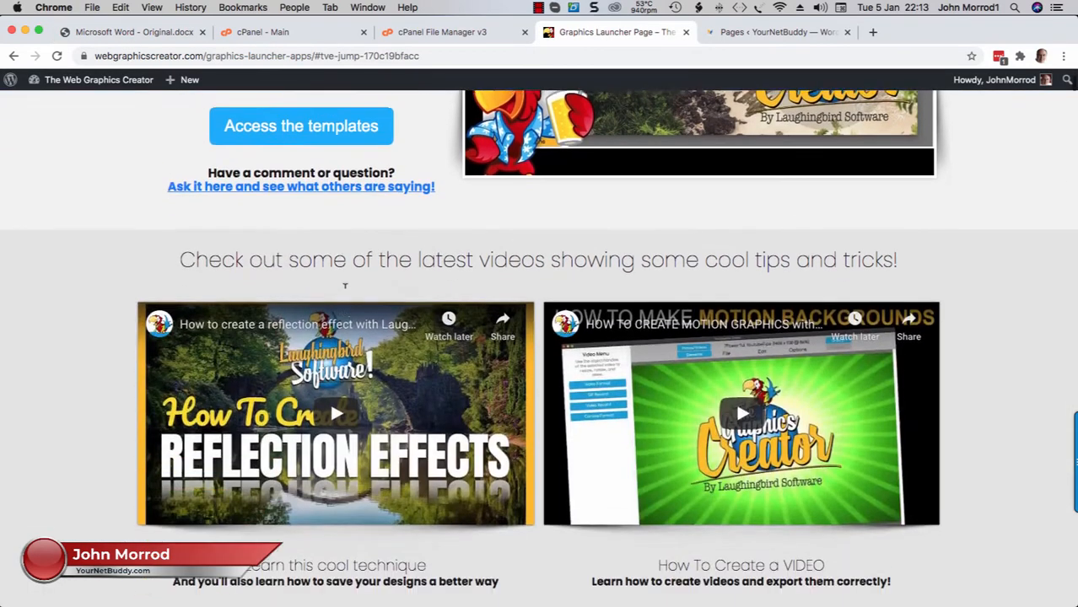
scroll(344, 293, down, 9)
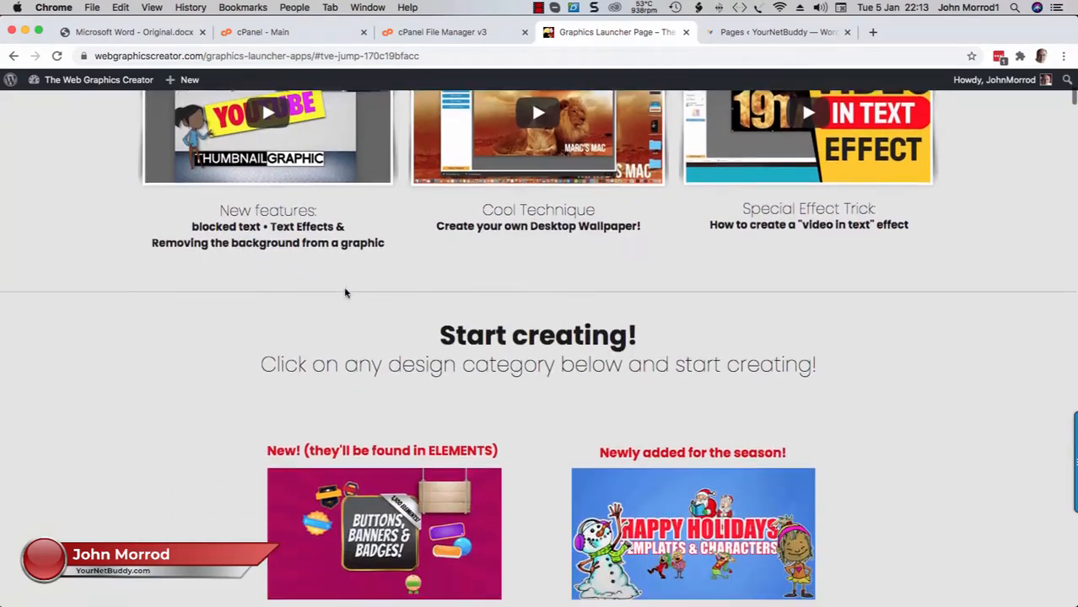
scroll(345, 293, up, 15)
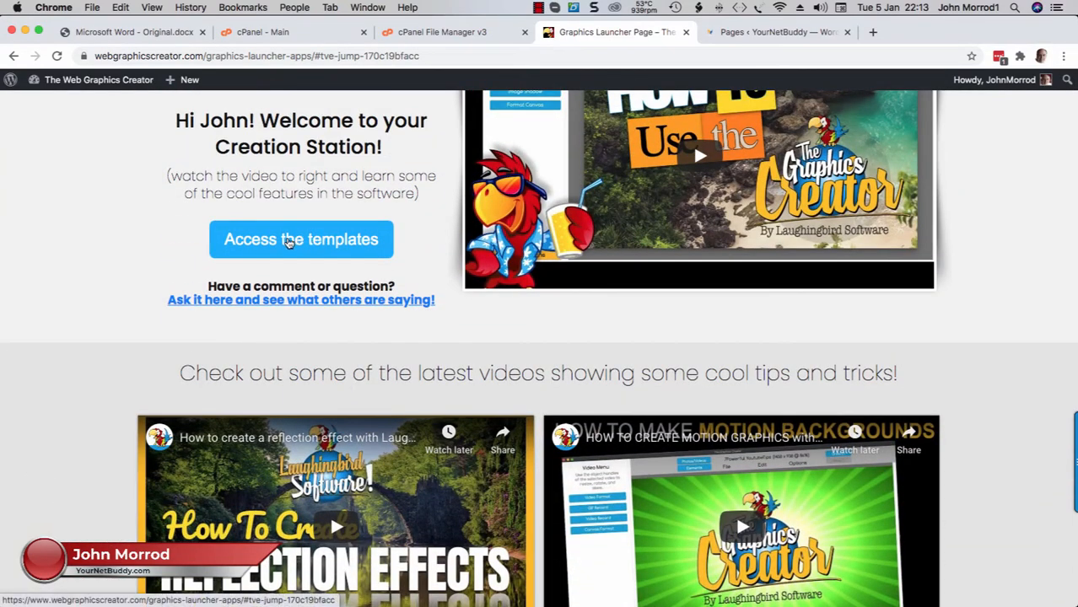
click(289, 241)
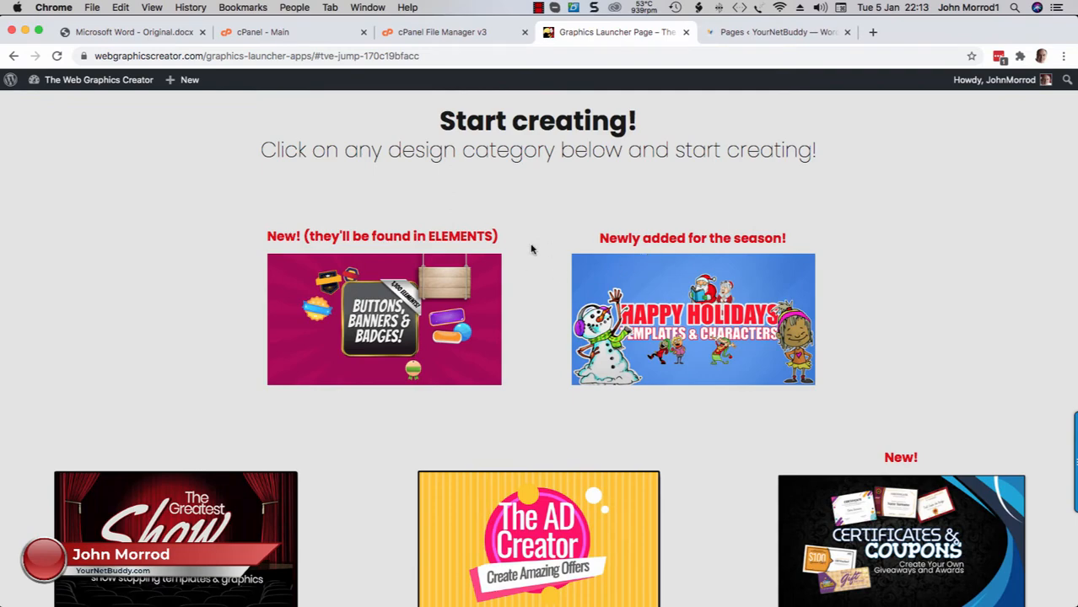
scroll(527, 248, down, 3)
scroll(364, 285, down, 15)
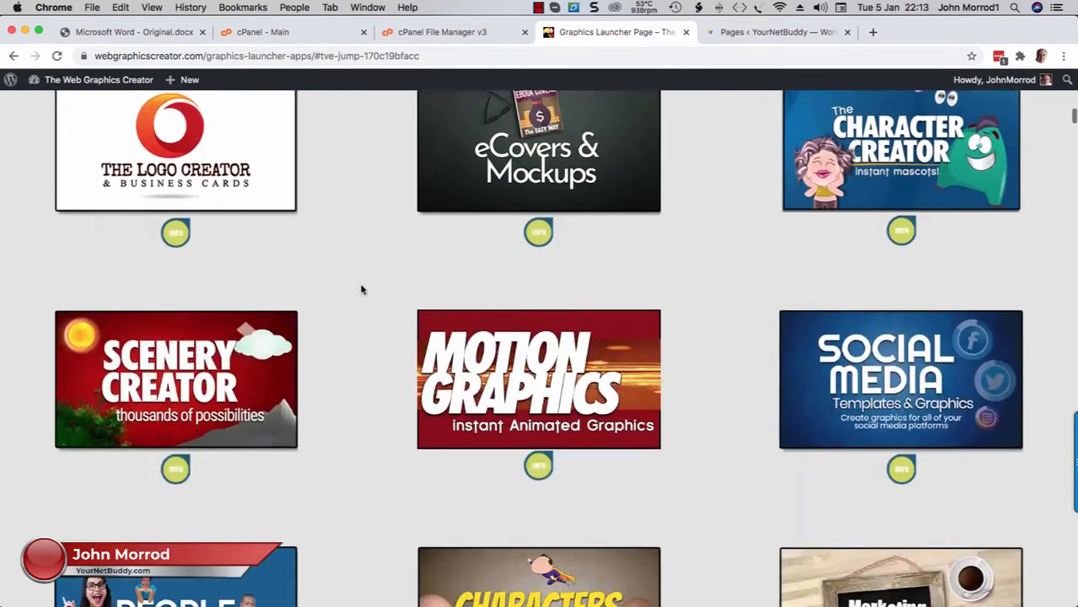
scroll(134, 379, down, 5)
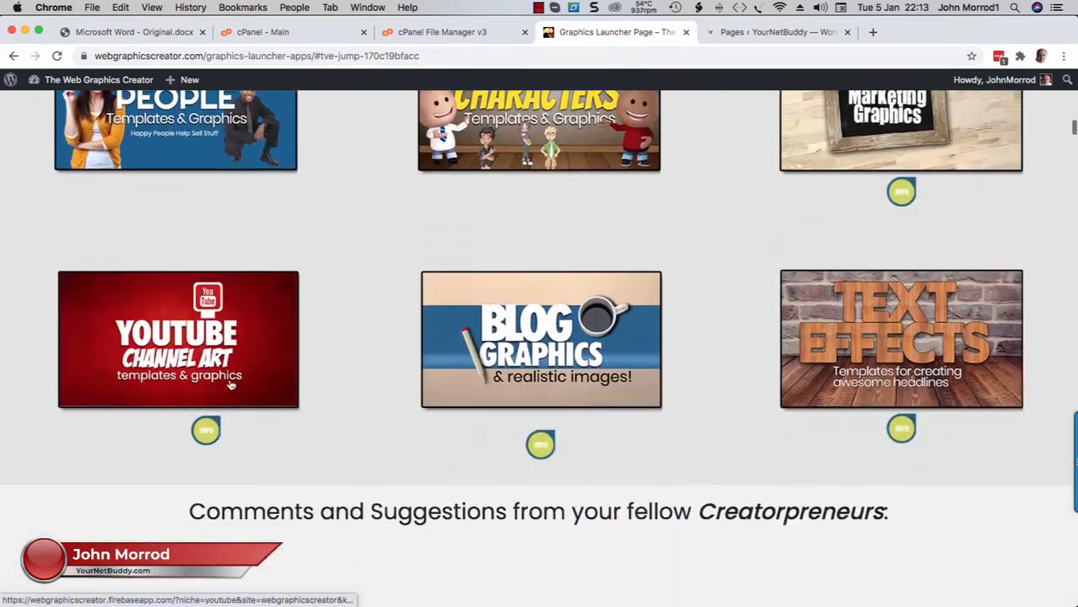
scroll(232, 385, up, 2)
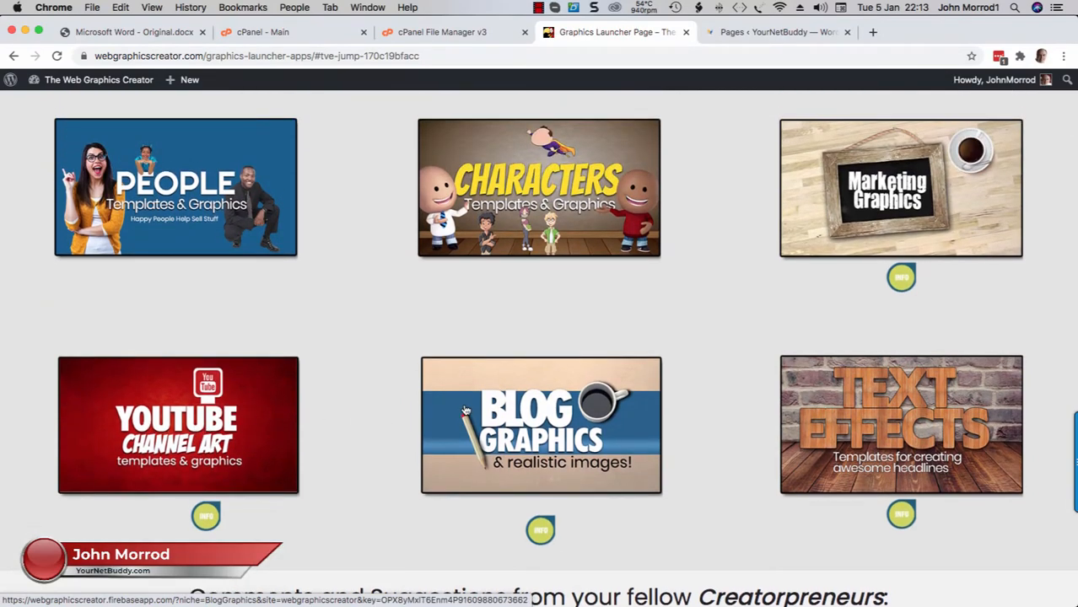
scroll(463, 406, up, 3)
scroll(485, 440, down, 1)
scroll(485, 440, up, 10)
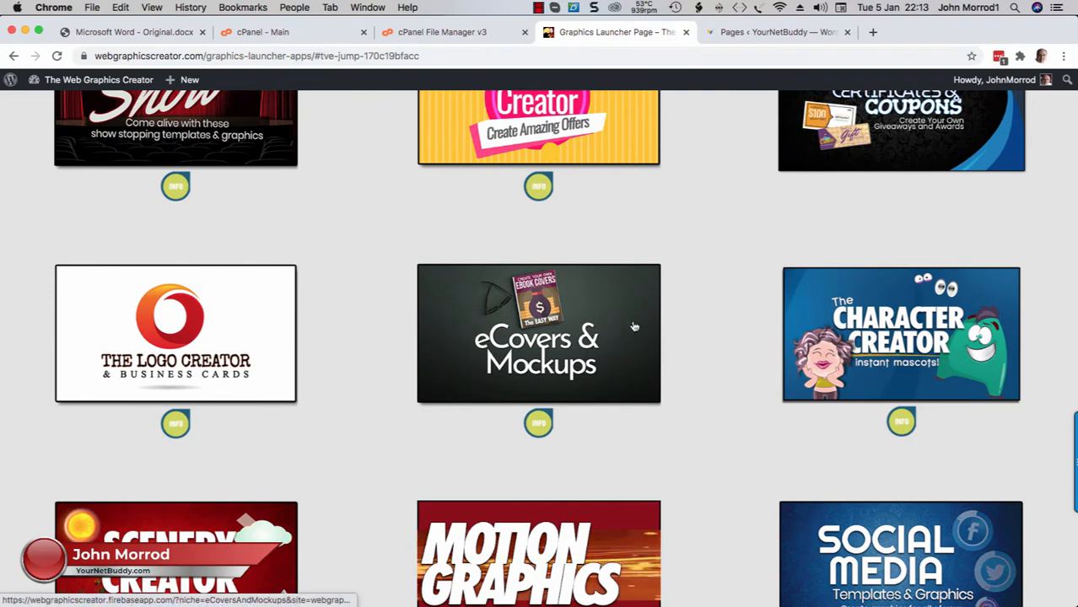
Open the eCovers & Mockups category and switch its template library to eCover & Mockup 3D Models.
click(533, 334)
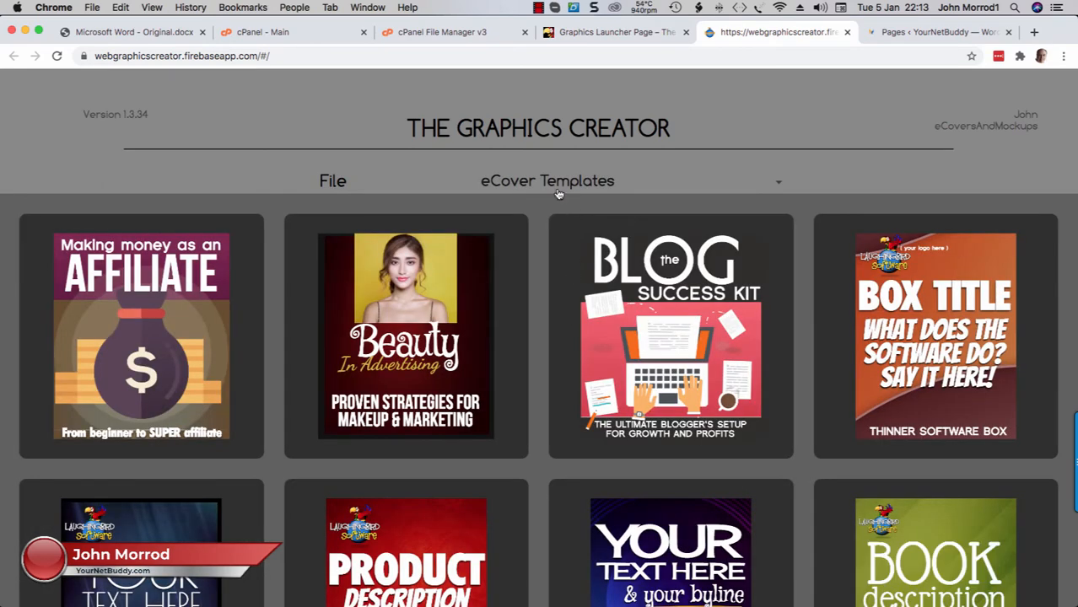
click(556, 188)
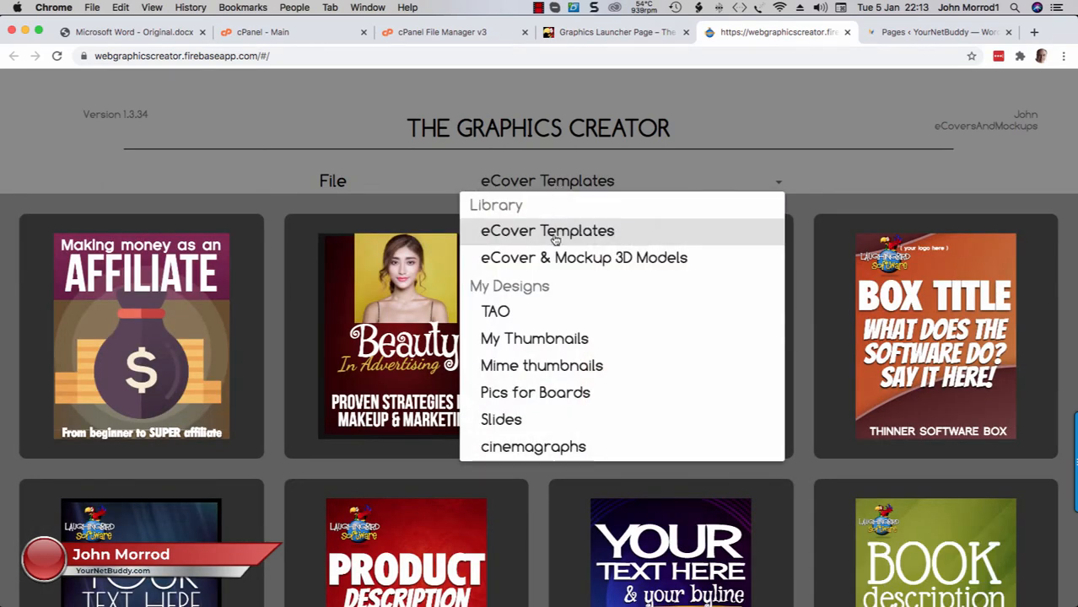
click(563, 260)
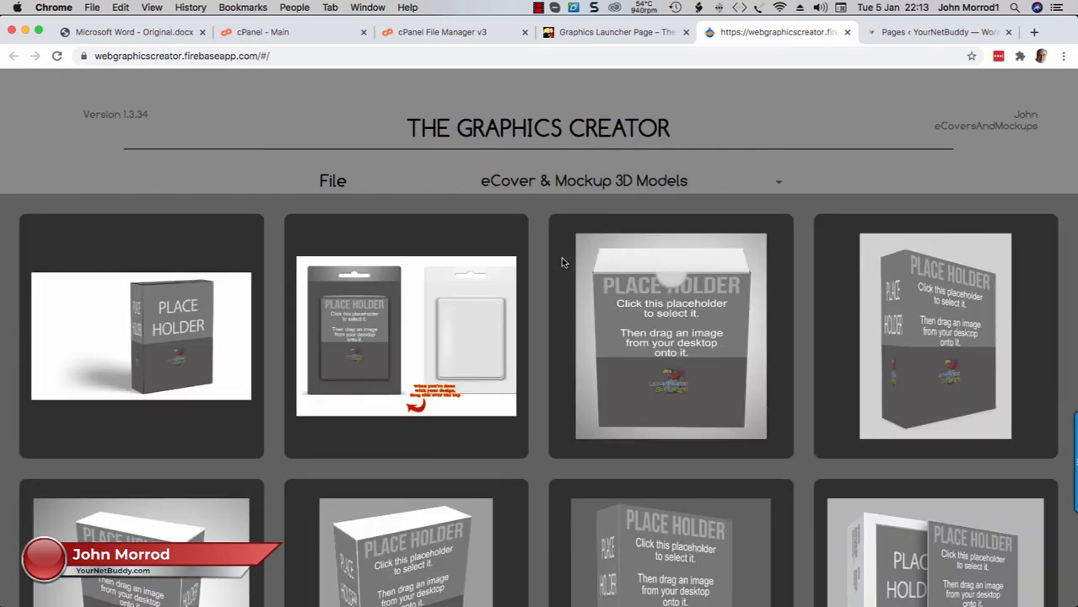
Find the upright spiral-bound book mockup in the eCover & Mockup 3D Models library and open it as a design.
scroll(563, 262, down, 5)
scroll(563, 263, down, 10)
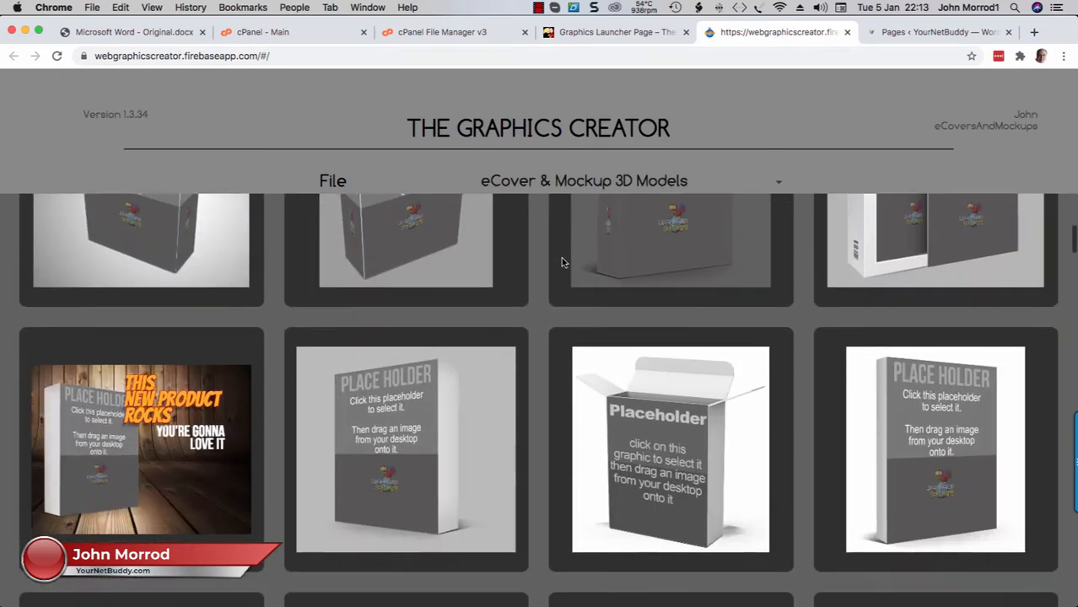
scroll(563, 263, down, 10)
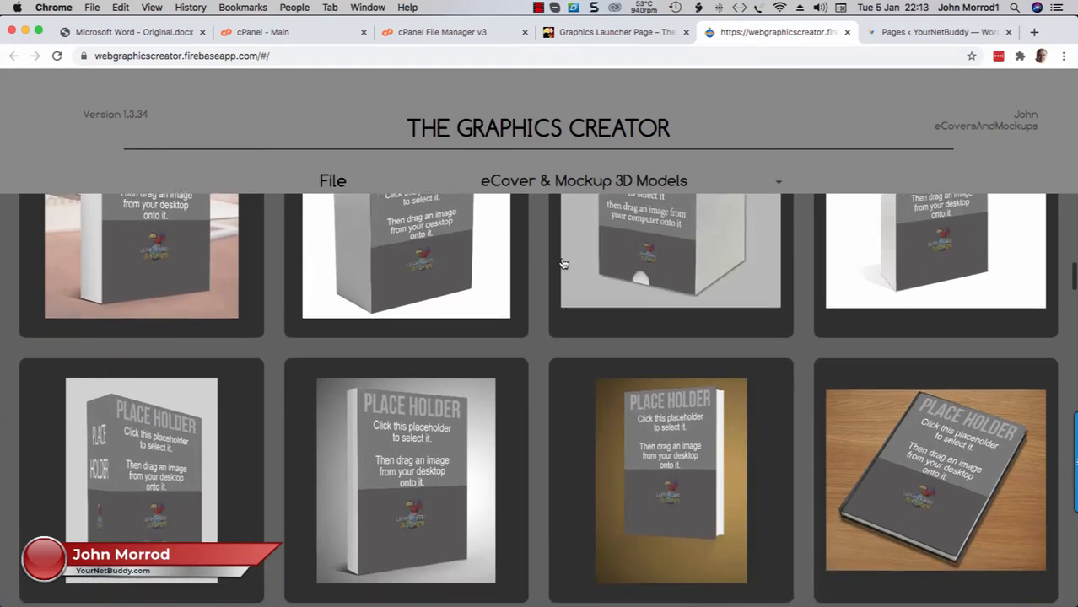
scroll(560, 258, down, 3)
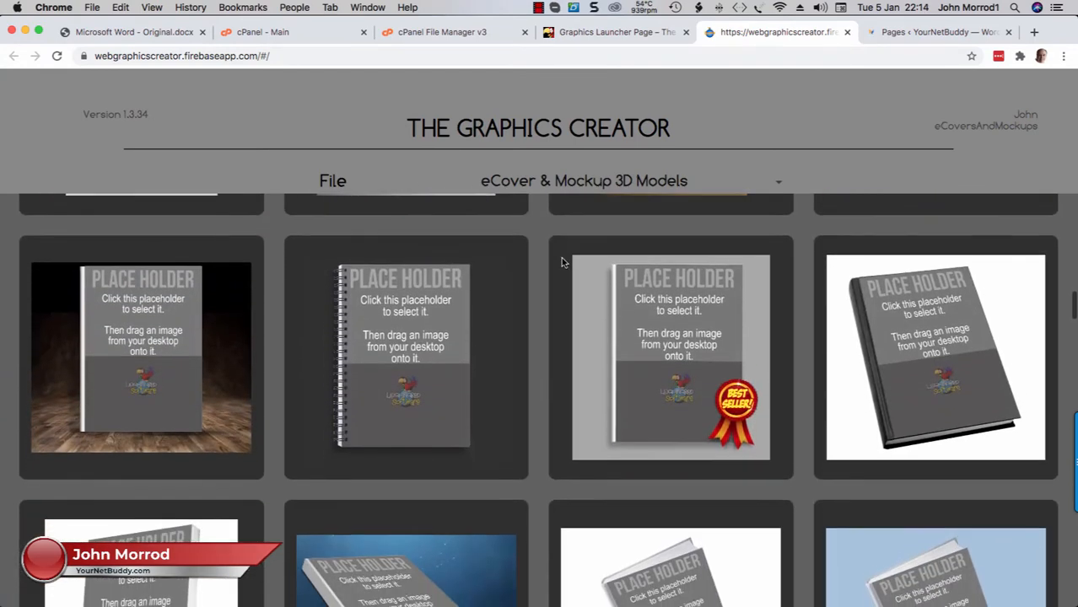
scroll(408, 364, down, 12)
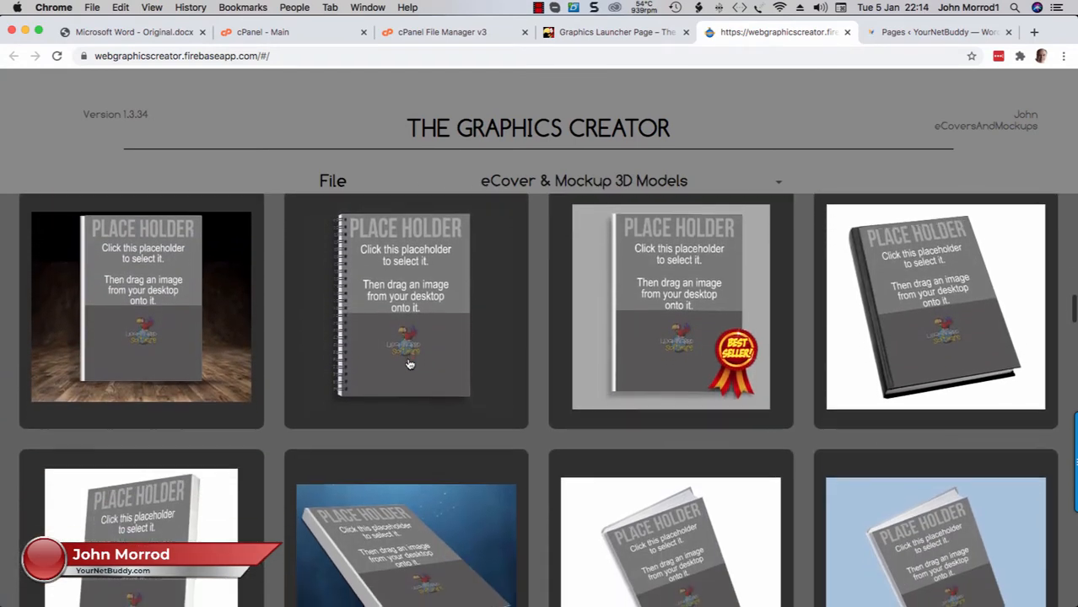
scroll(408, 363, down, 15)
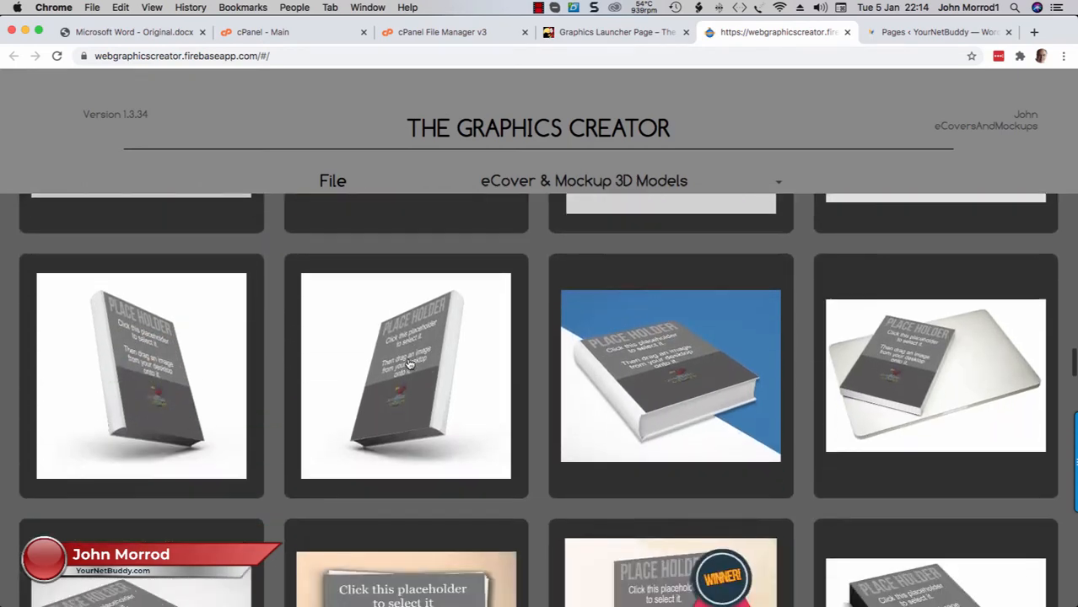
scroll(408, 363, down, 10)
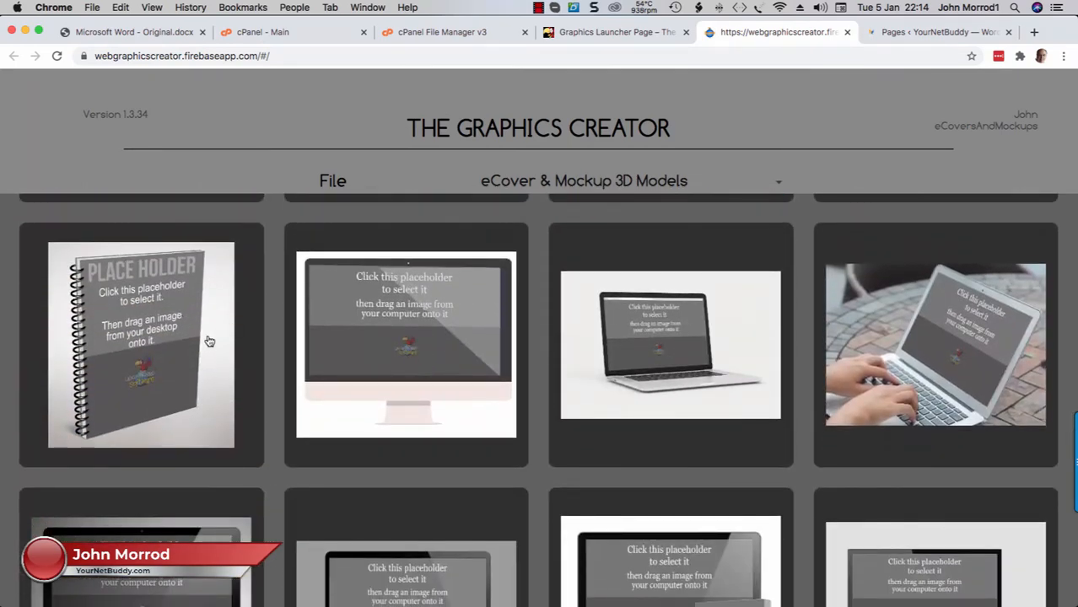
click(143, 327)
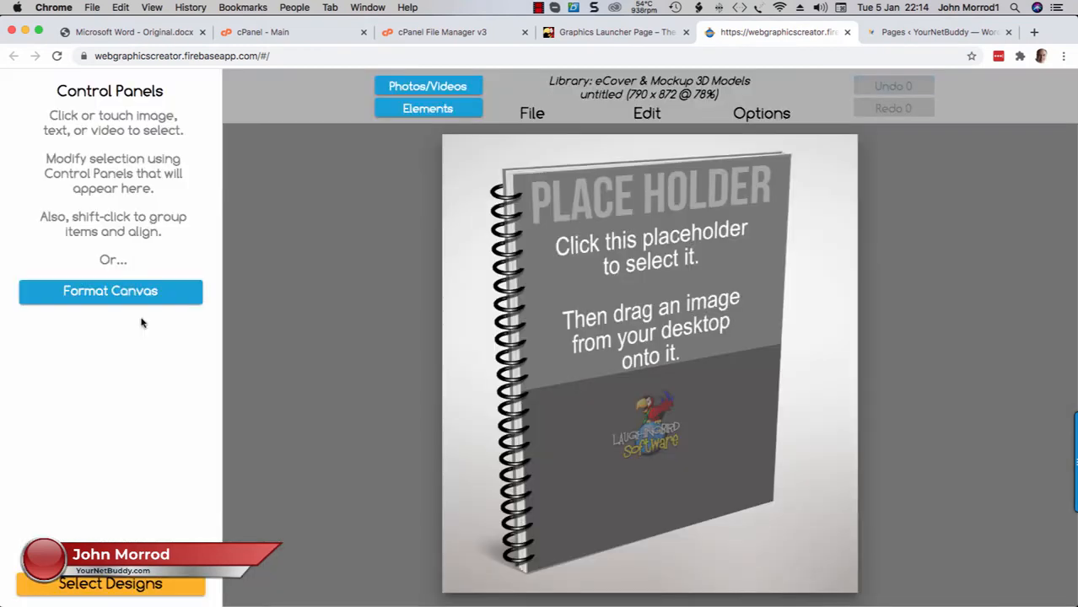
Fill the mockup's cover placeholder with the Internet Marketing for Complete Beginners image from the desktop.
click(663, 289)
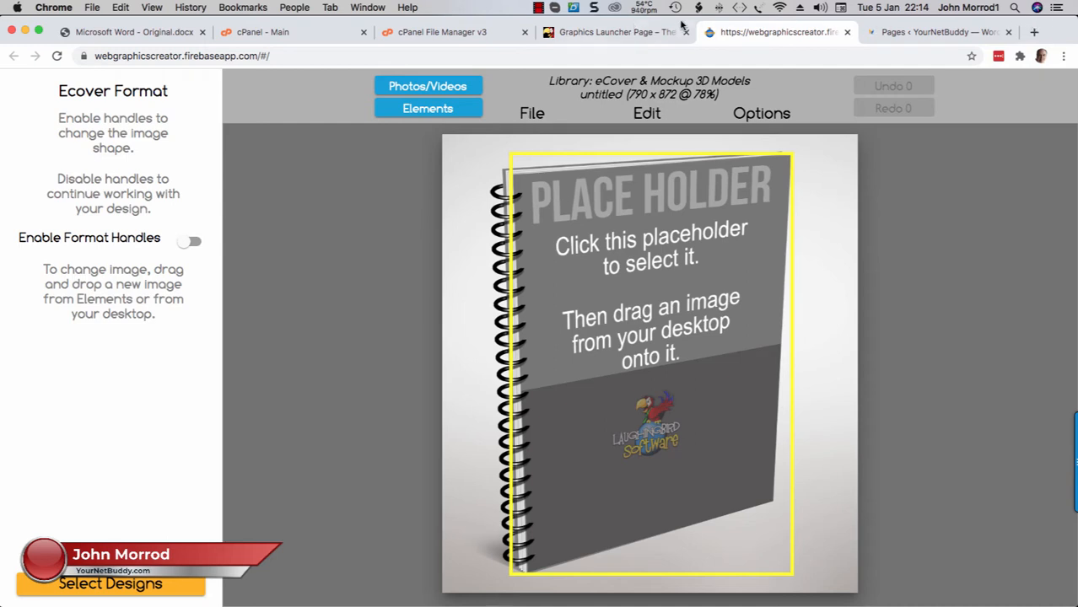
drag(683, 25, 430, 26)
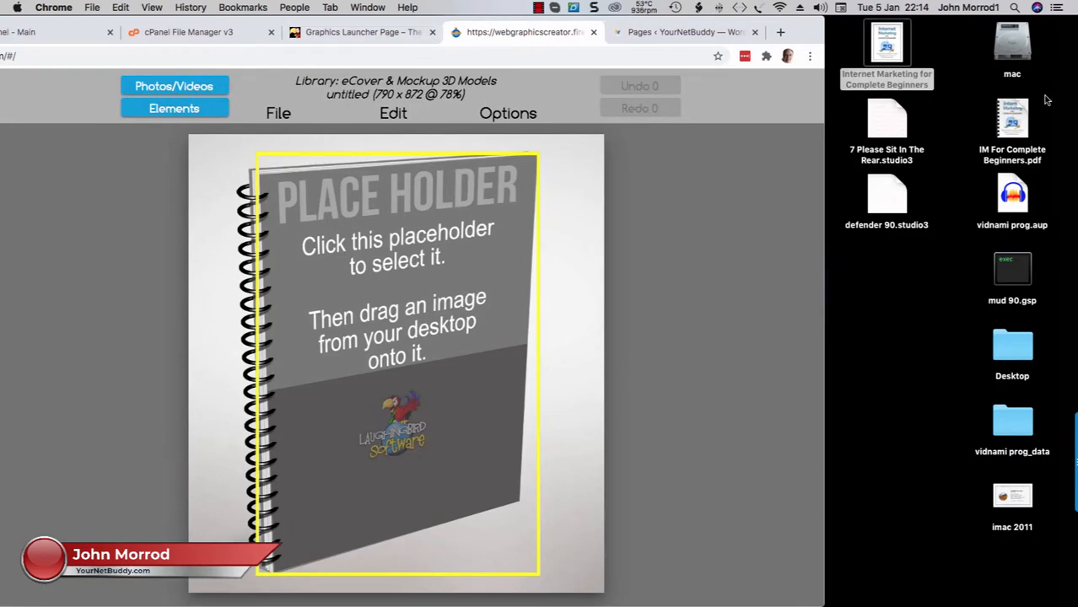
click(887, 34)
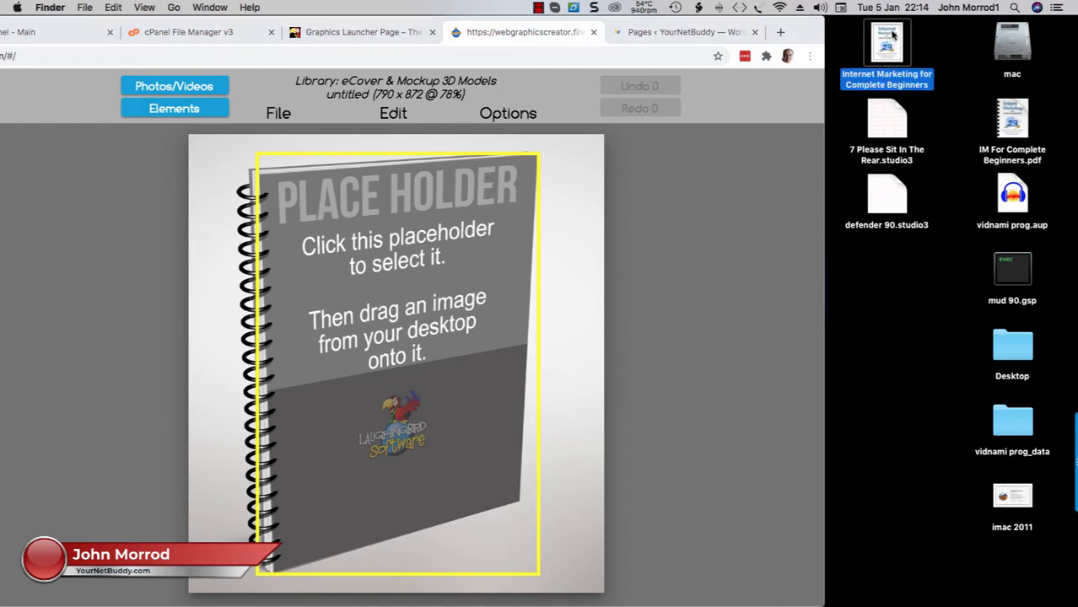
drag(892, 34, 393, 285)
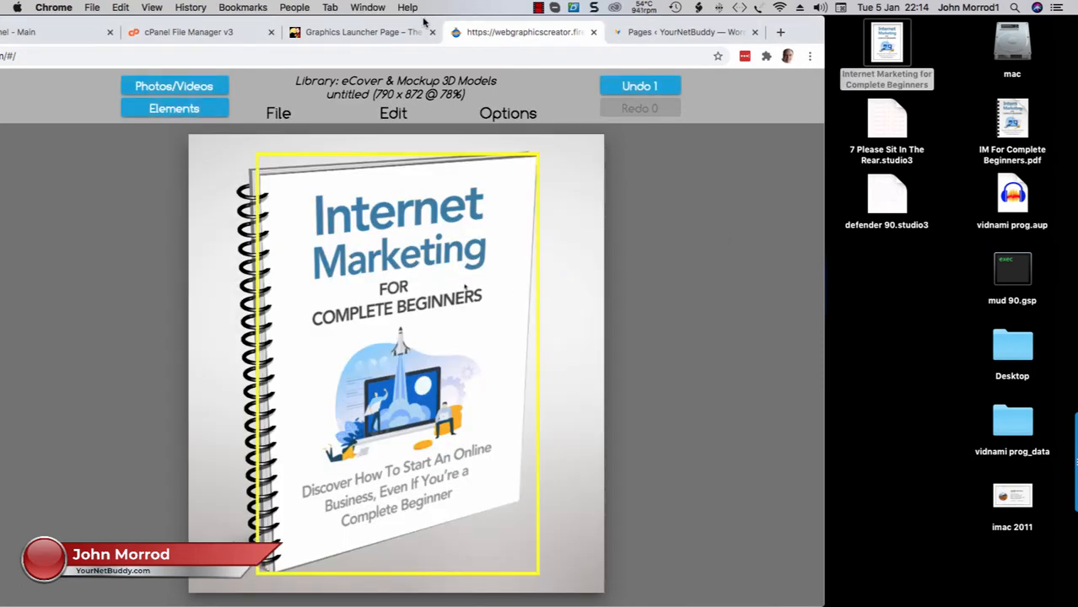
double_click(398, 20)
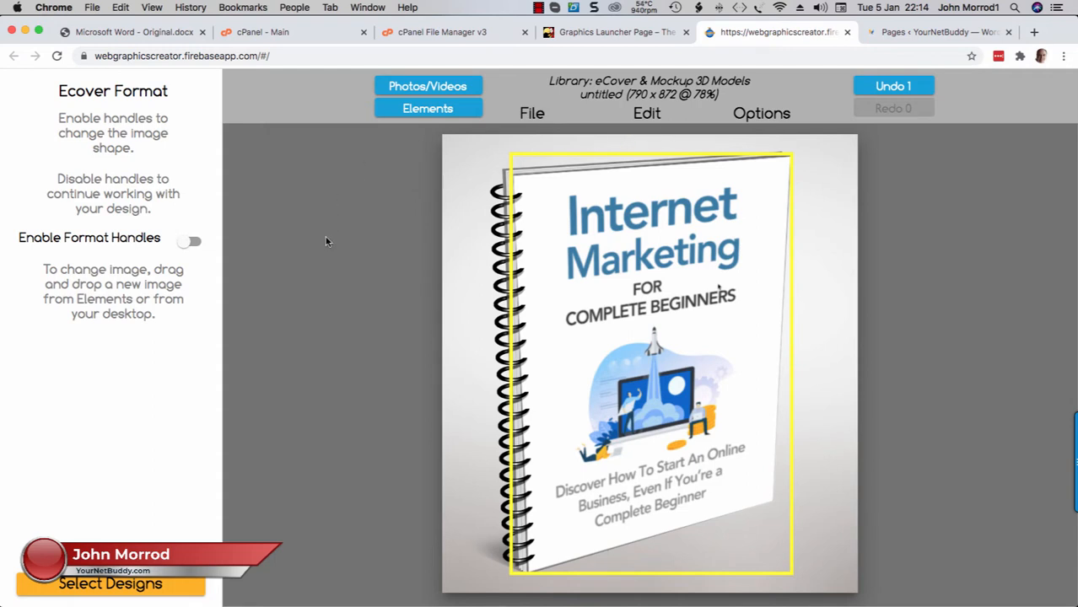
Download the finished mockup as a transparent PNG named IM For Beginners.
click(813, 388)
click(532, 115)
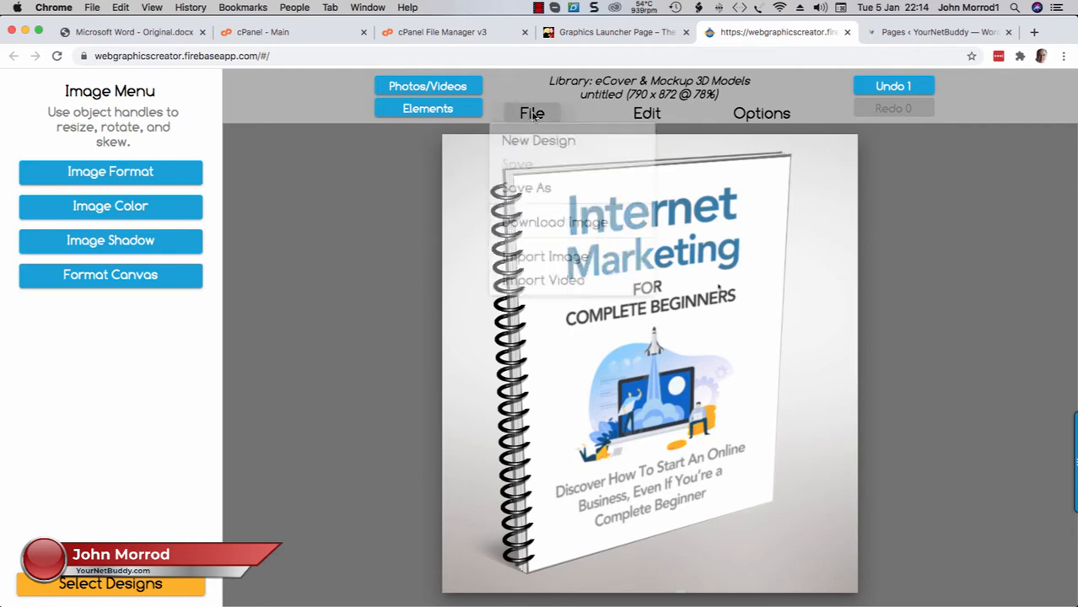
click(529, 237)
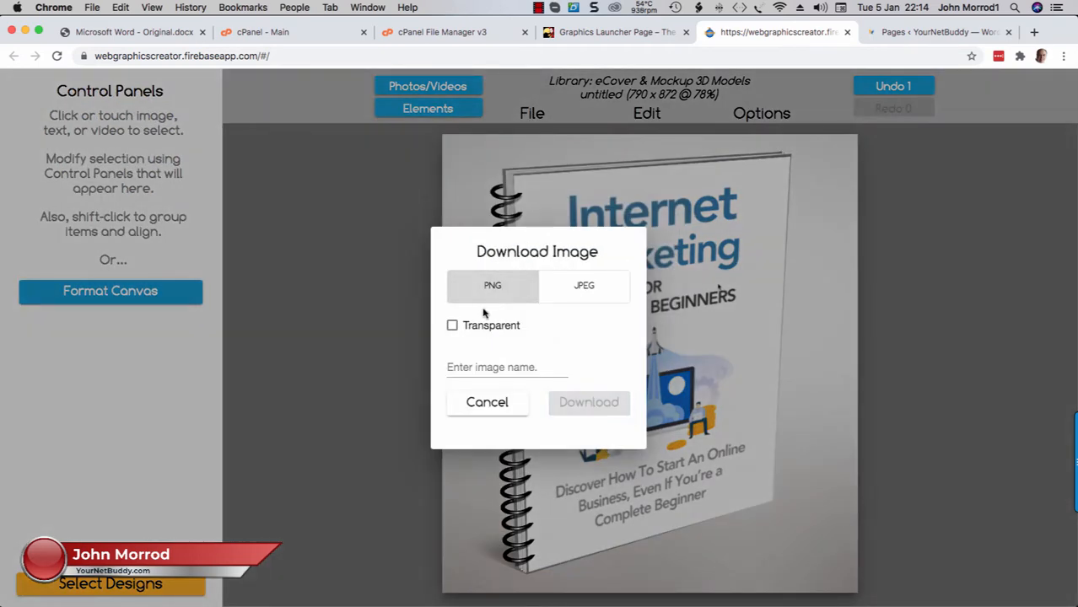
click(453, 327)
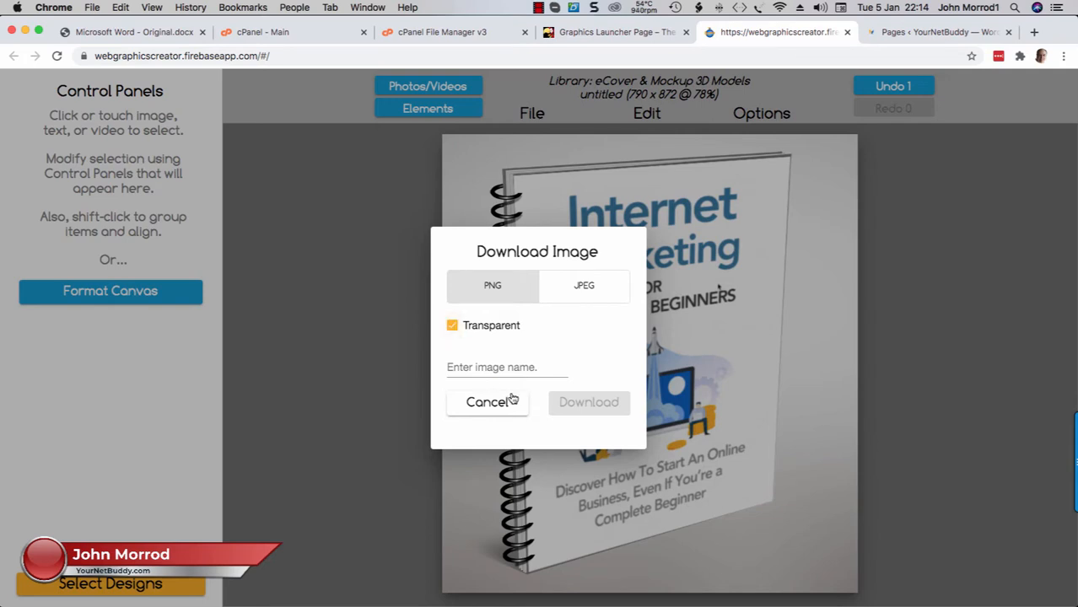
click(501, 366)
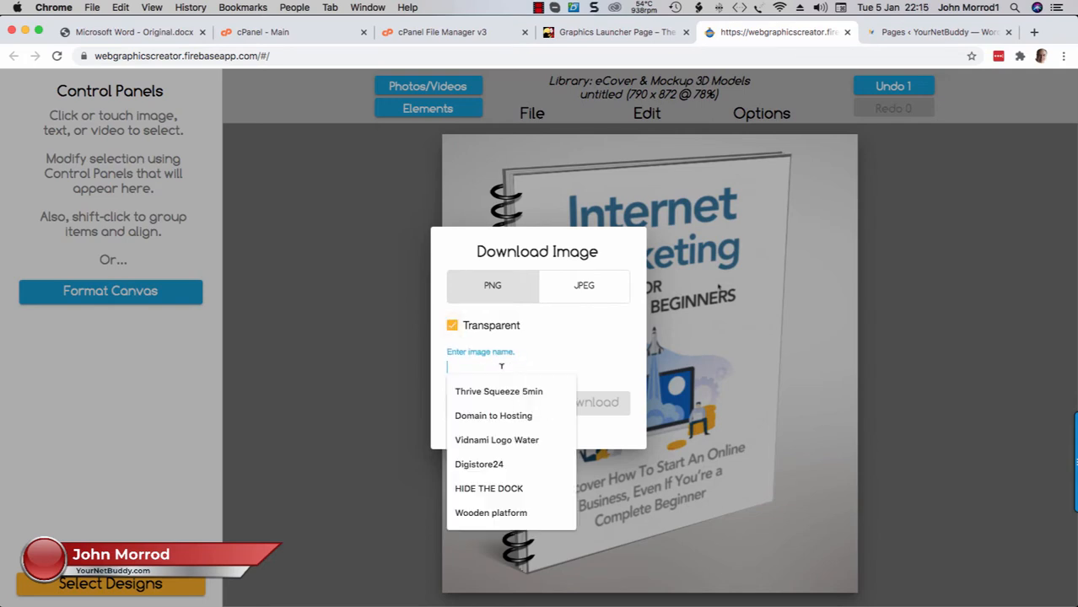
text(IM For Beginners)
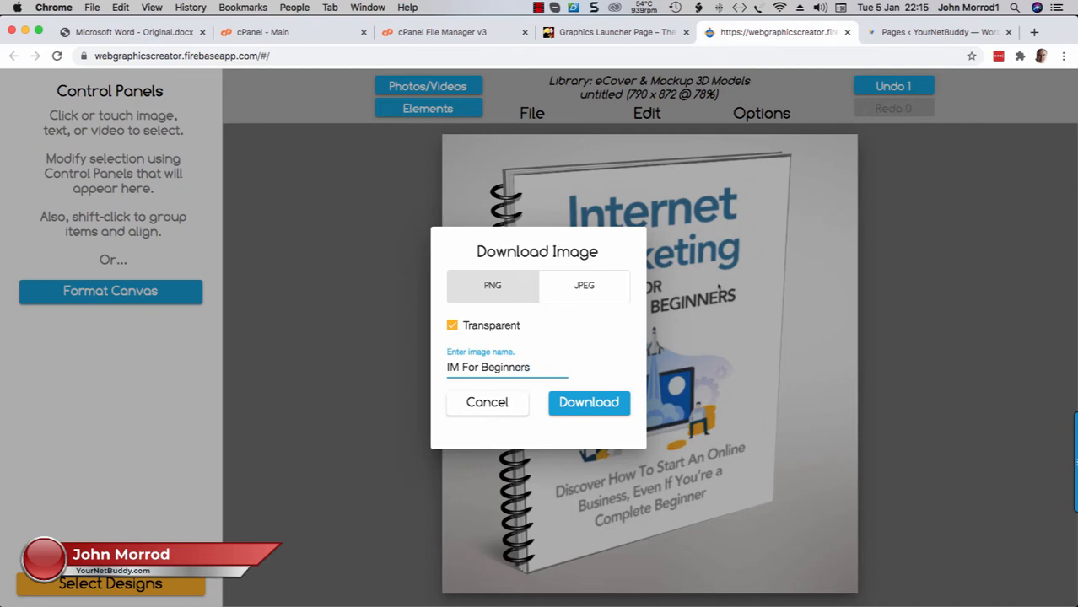
click(585, 403)
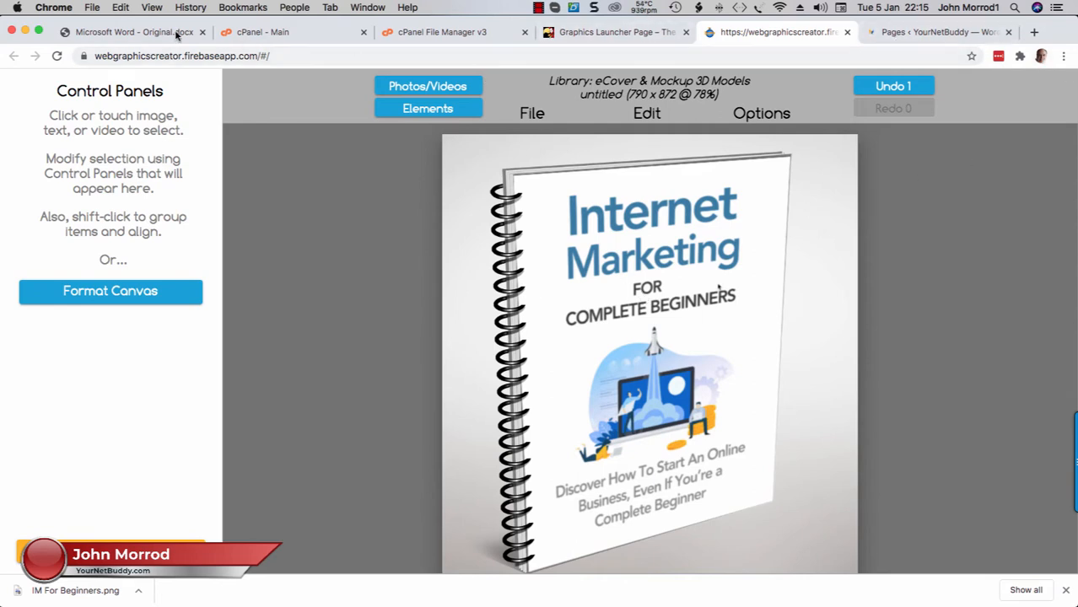
Switch to the local ebook PDF and show its whole cover page in full screen.
click(101, 34)
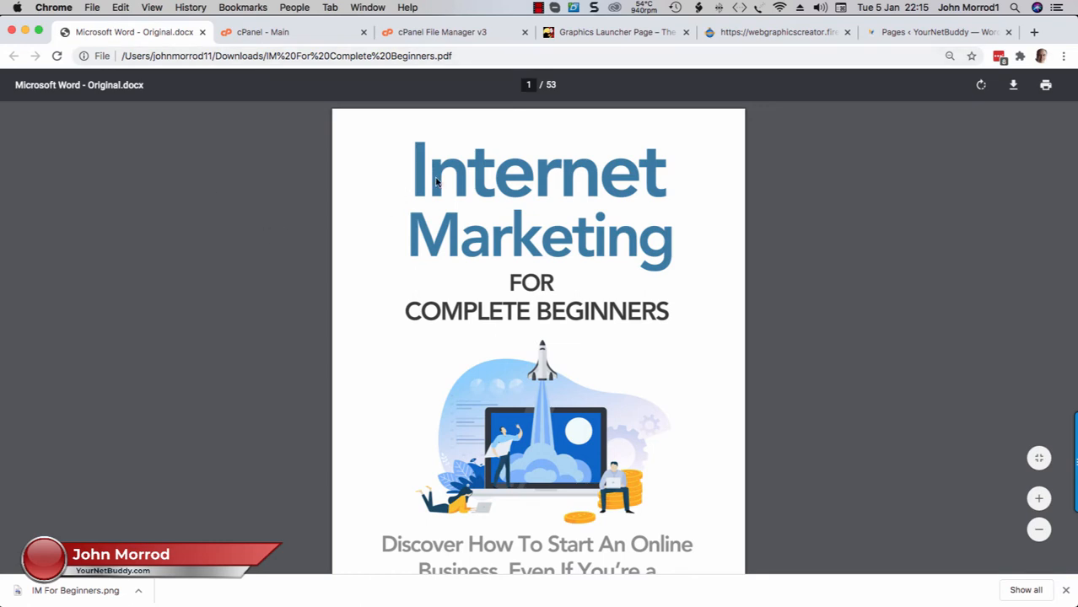
scroll(366, 205, down, 1)
scroll(367, 205, up, 1)
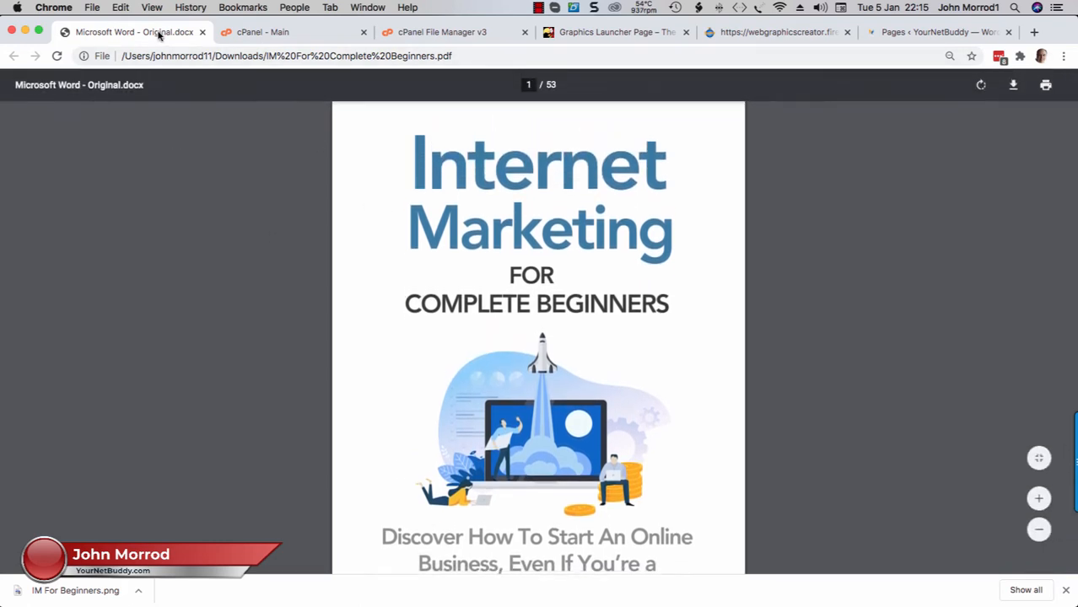
click(38, 31)
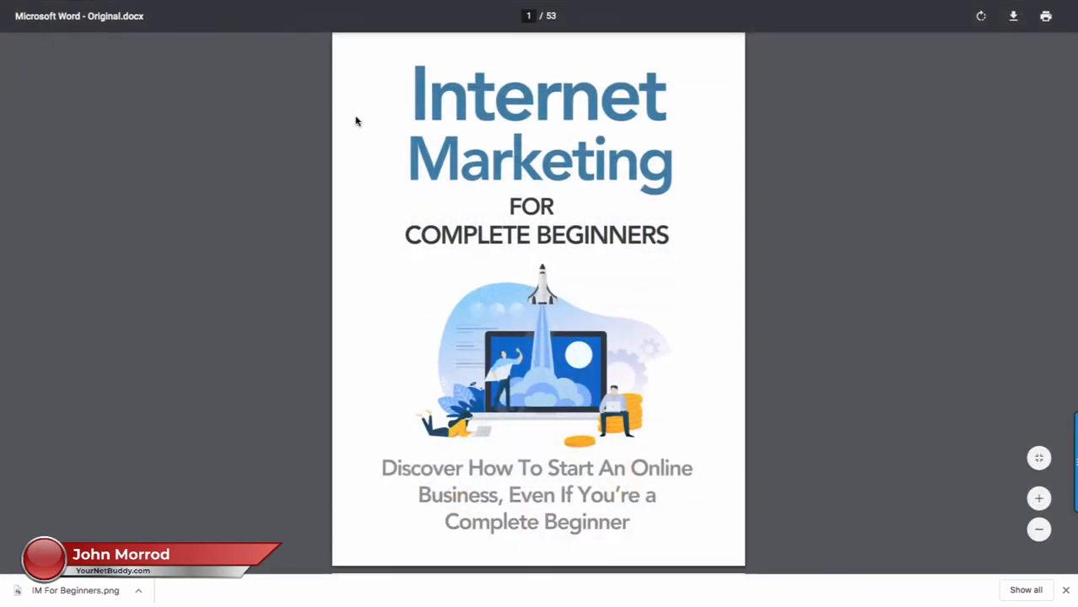
Capture the PDF's cover page as an image with Snagit, selecting a region of about 613 x 791 pixels.
mouse_move(1067, 434)
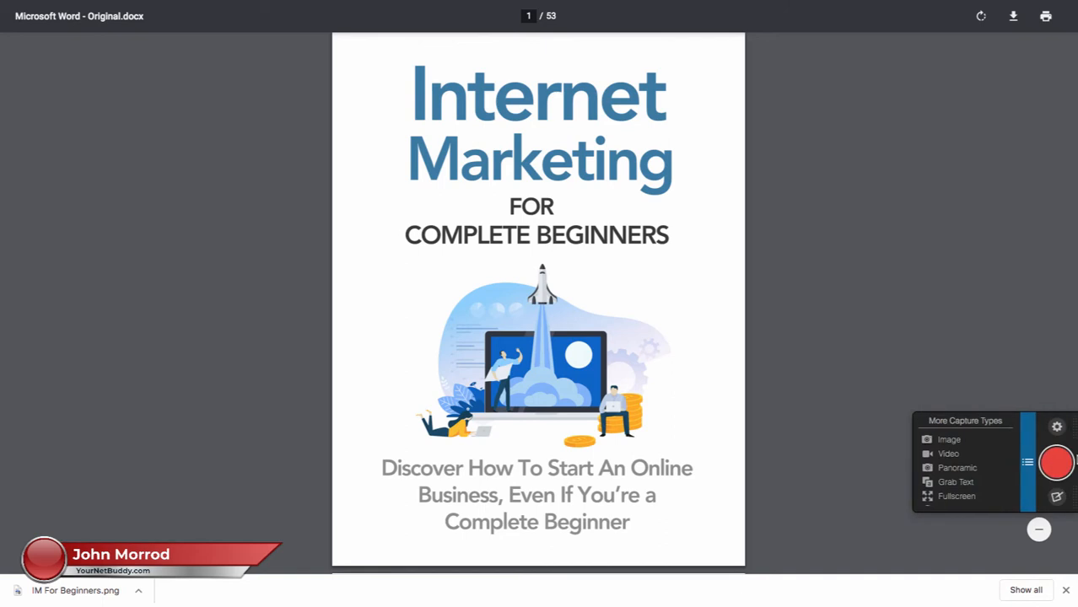
click(1054, 466)
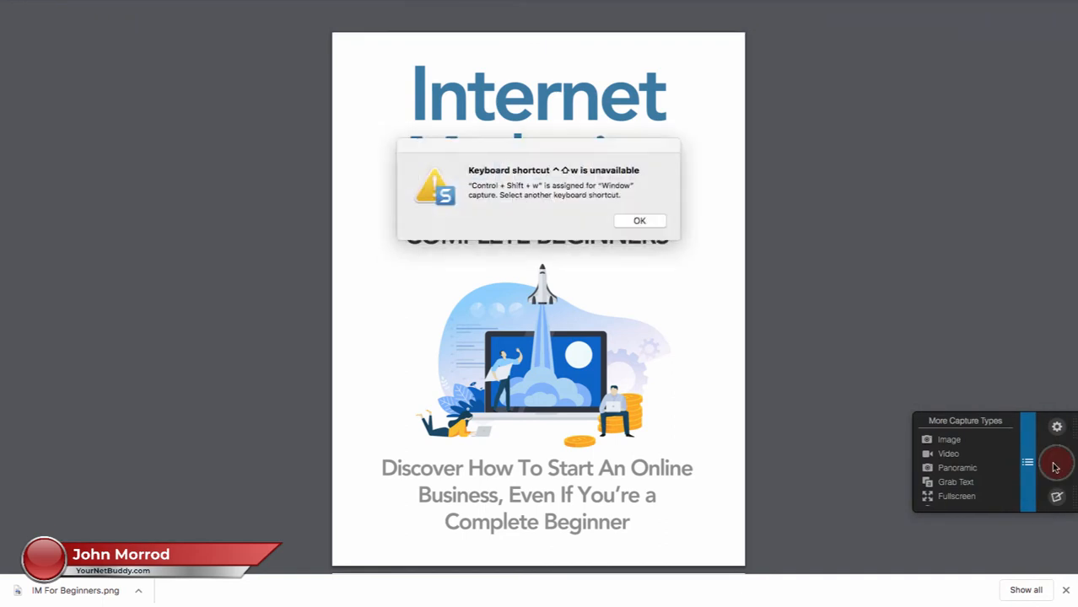
click(638, 223)
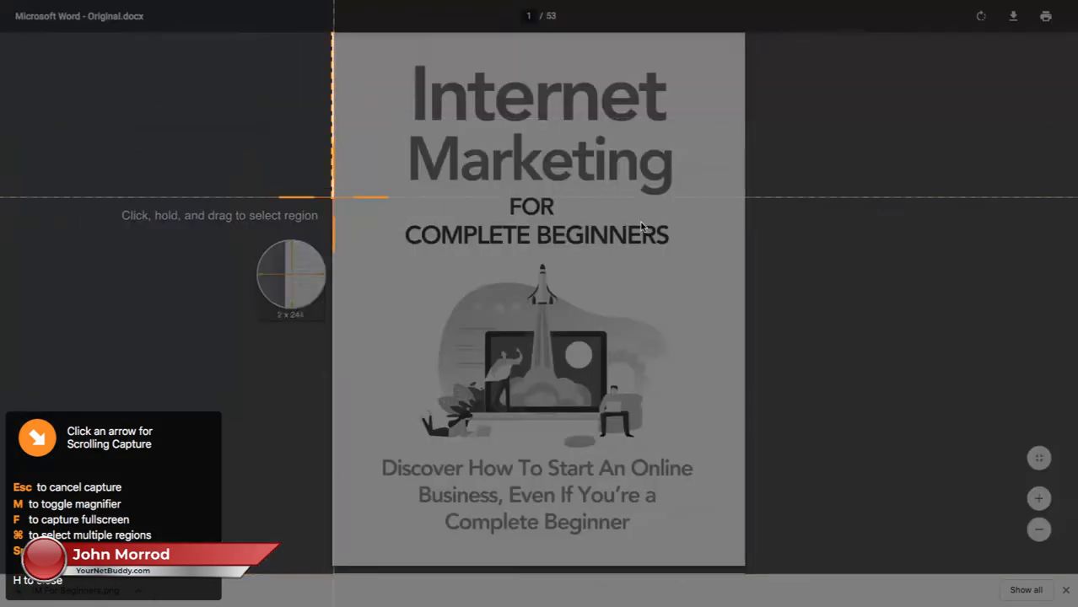
drag(333, 32, 747, 570)
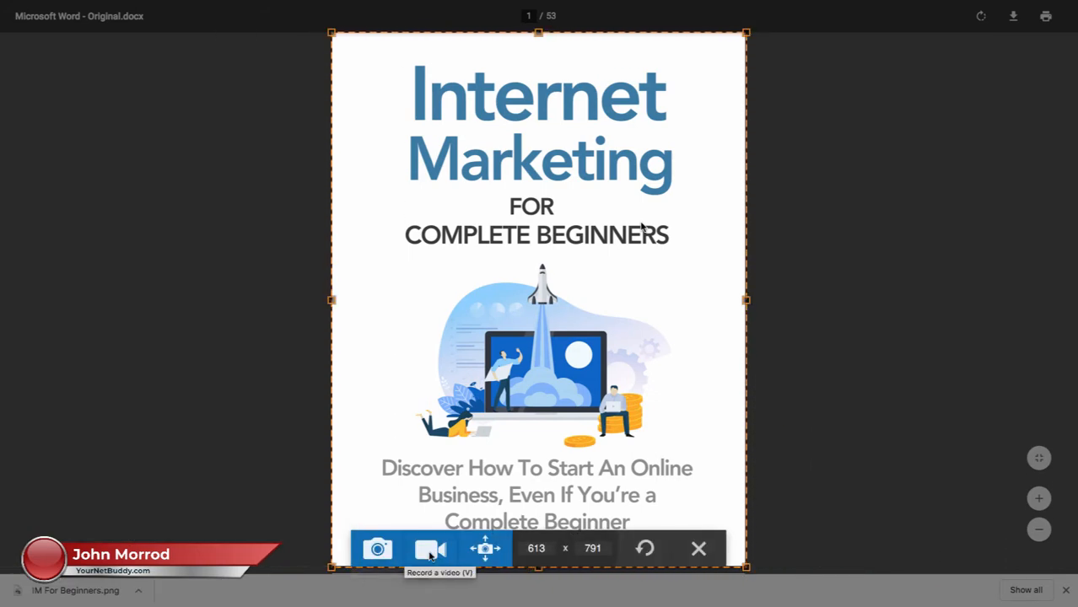
click(379, 550)
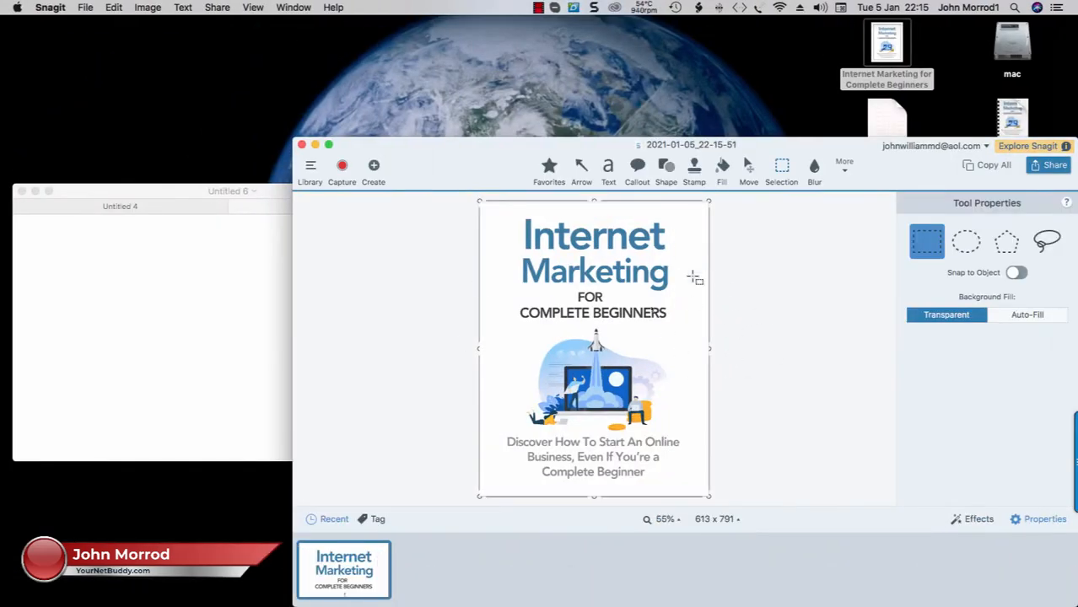
Save the cover capture to the Desktop as a PNG named Im For Beginners and close the editor window.
click(81, 8)
click(105, 137)
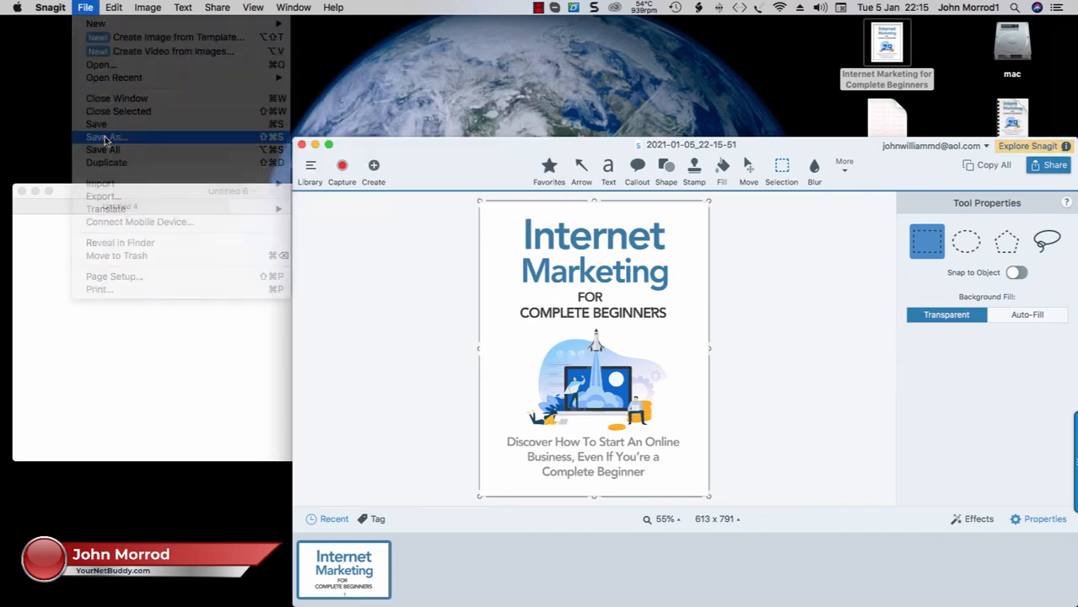
click(566, 147)
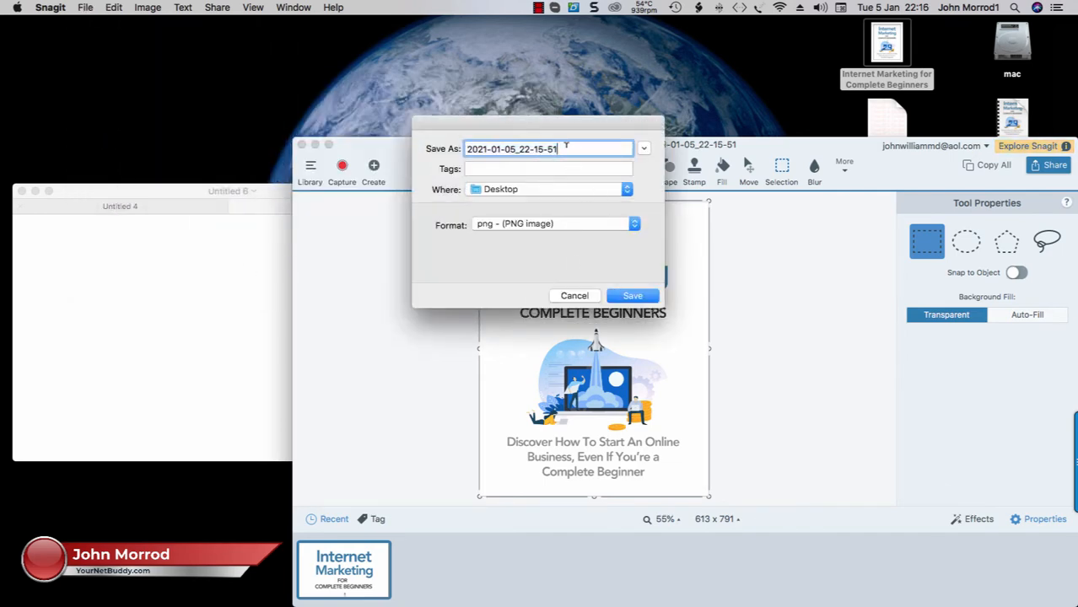
drag(566, 147, 437, 145)
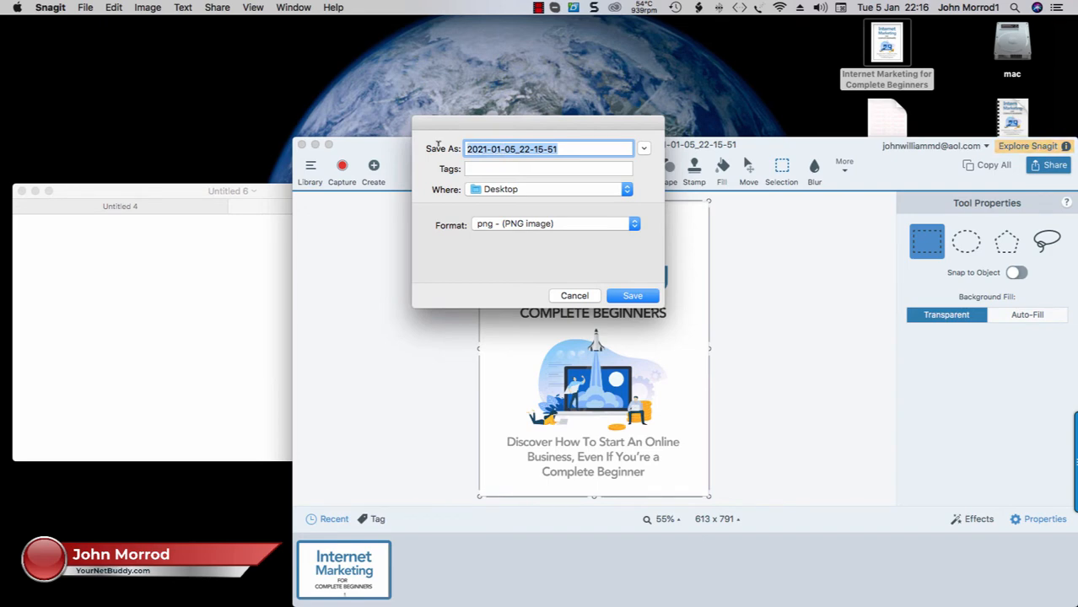
text(Im For Beginners)
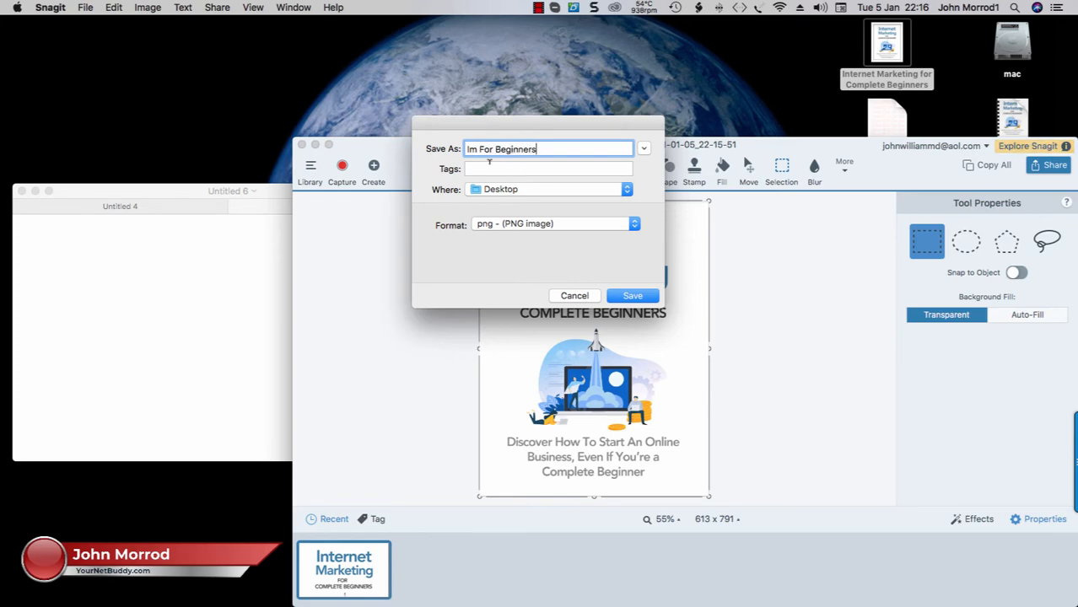
click(639, 296)
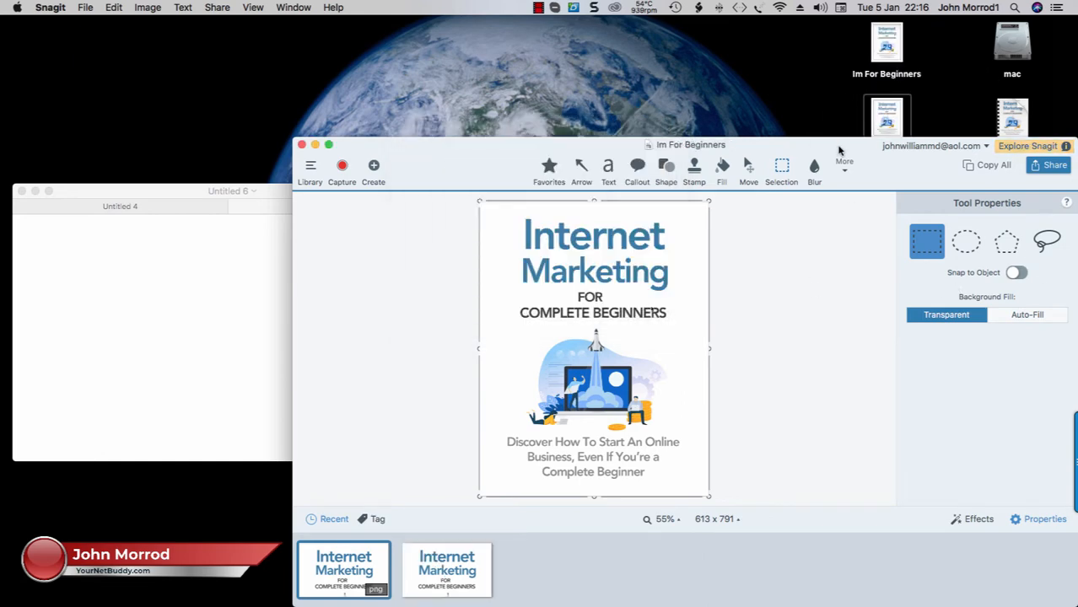
click(302, 146)
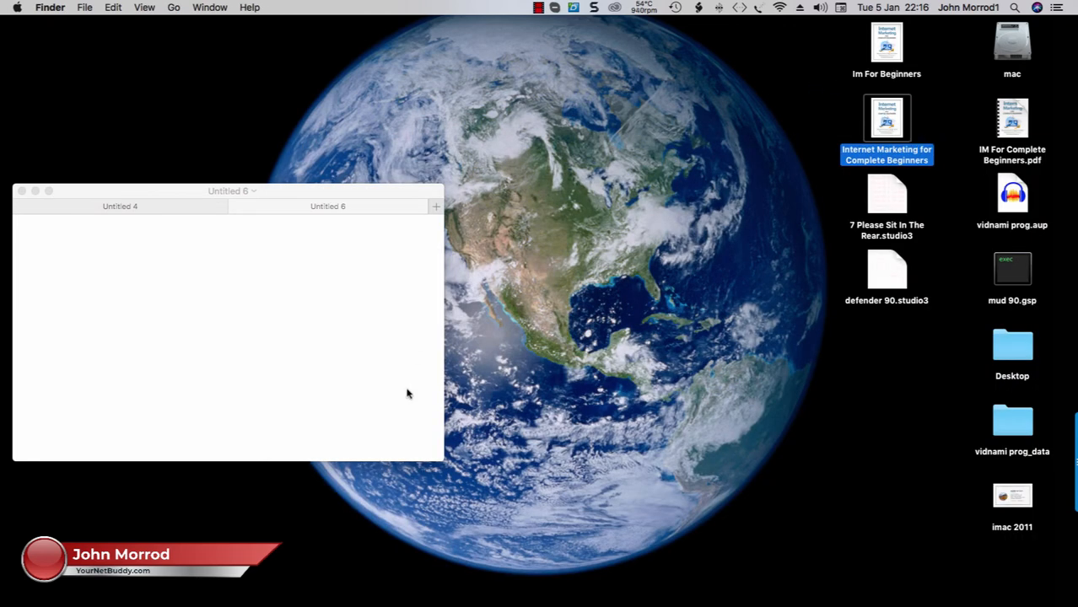
Switch to Chrome, leave full screen, and bring up the WordPress Pages list.
mouse_move(570, 603)
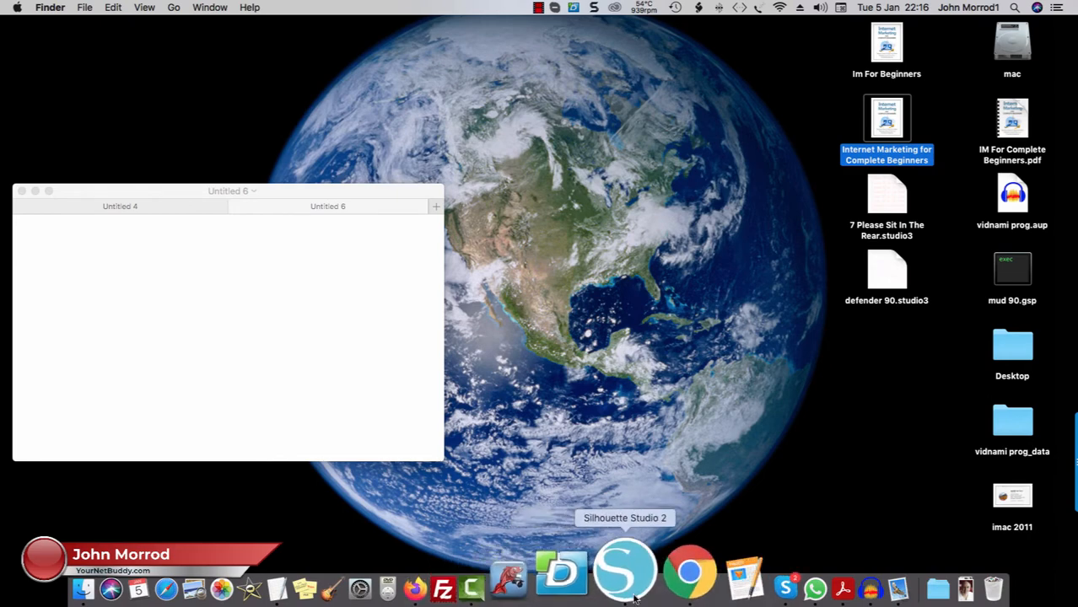
click(662, 586)
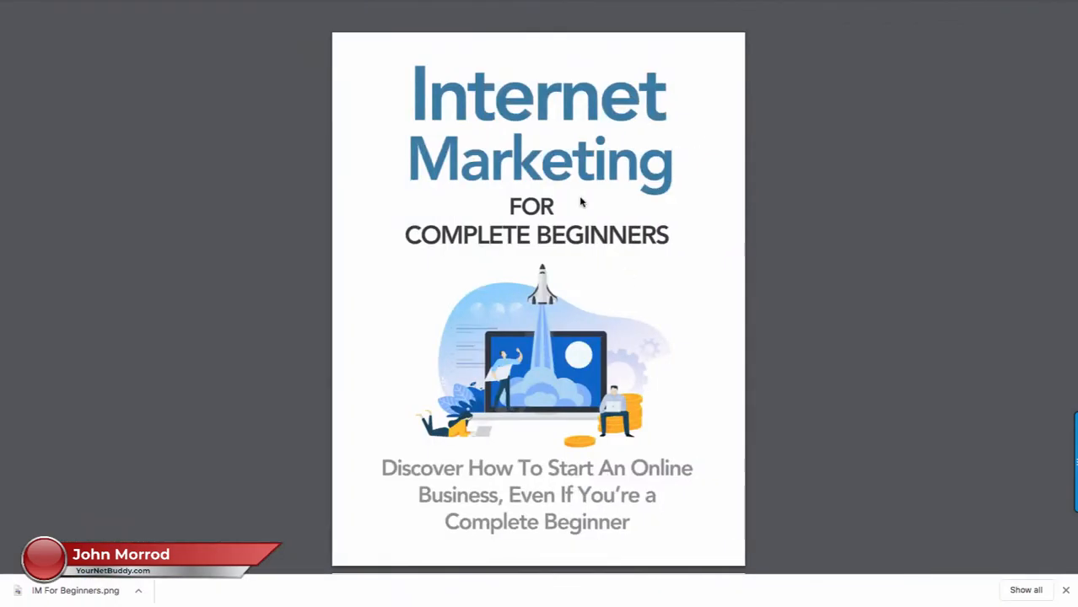
mouse_move(188, 3)
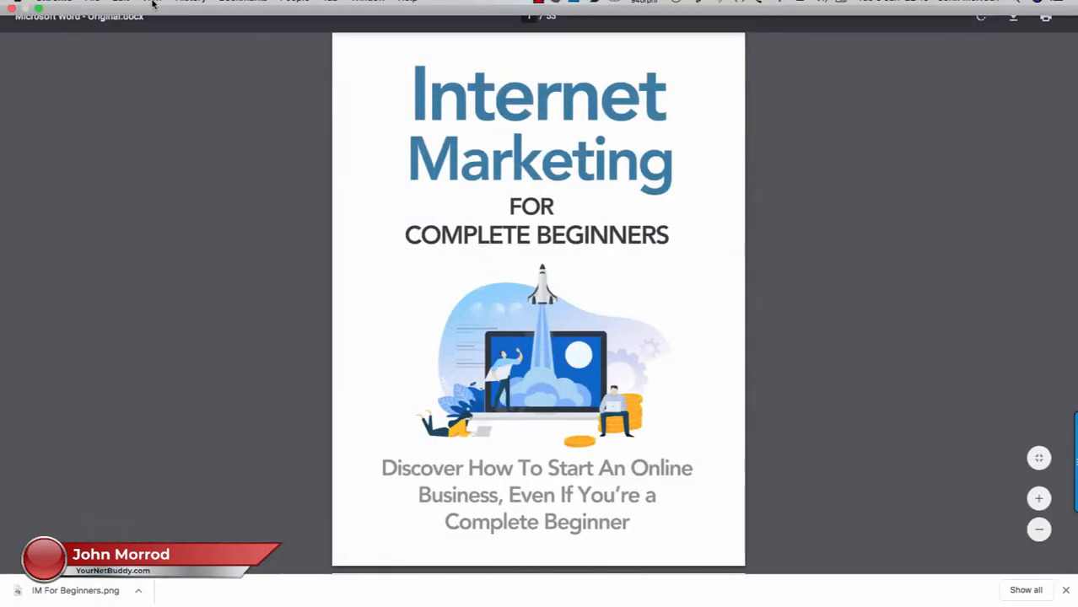
click(40, 23)
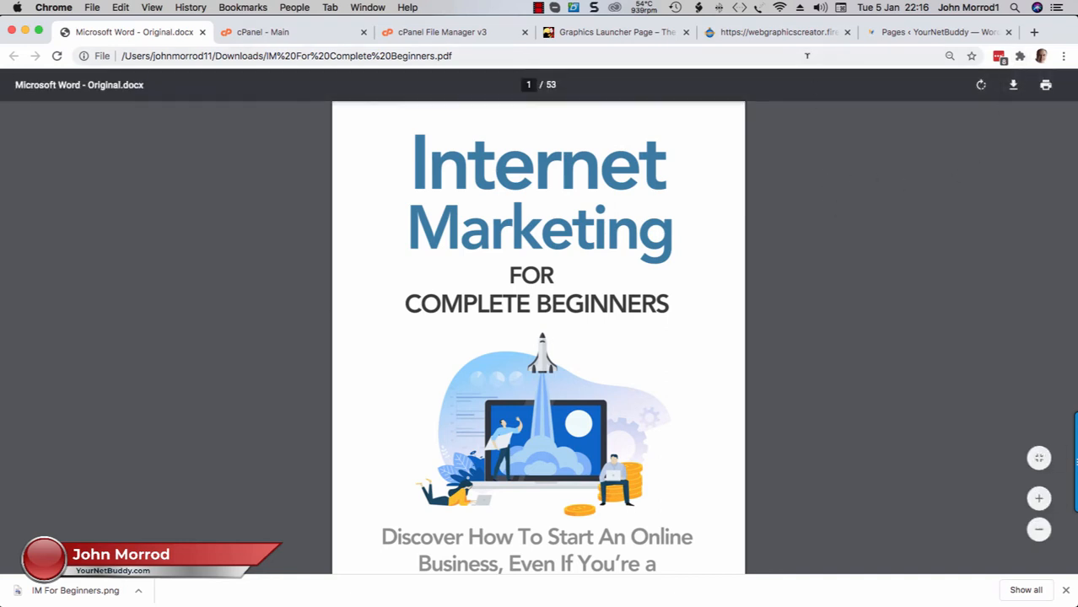
click(939, 32)
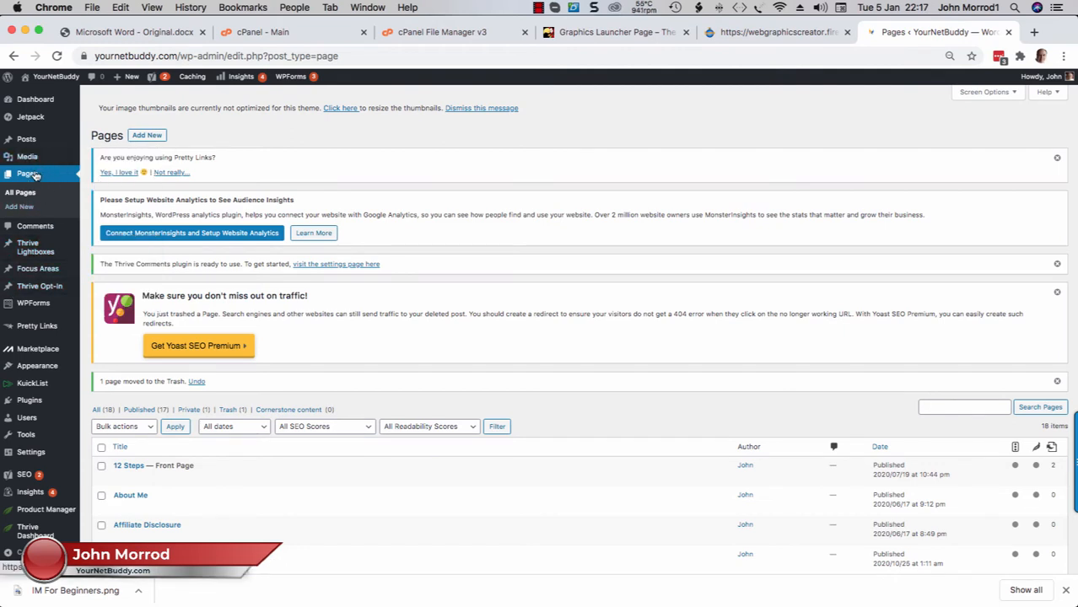
Add a new WordPress page titled op2 and publish it.
click(145, 140)
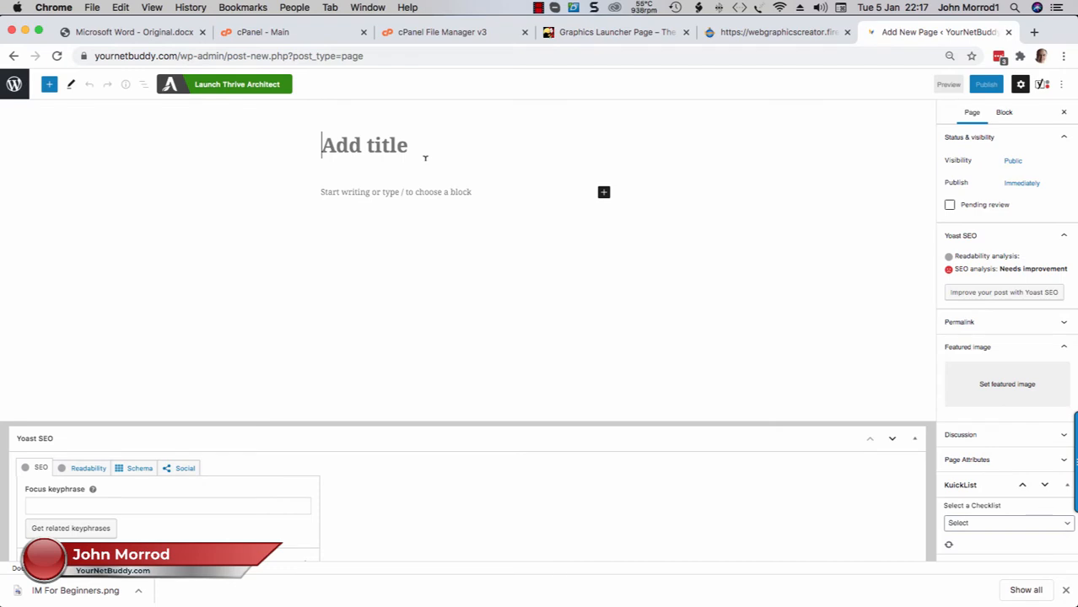
text(op)
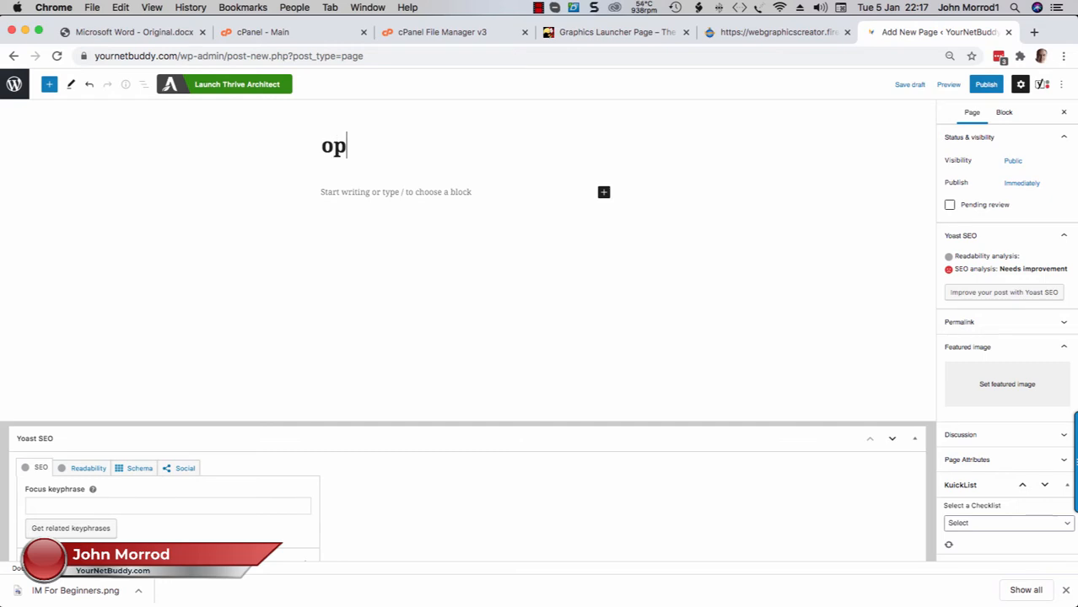
text(2)
click(987, 86)
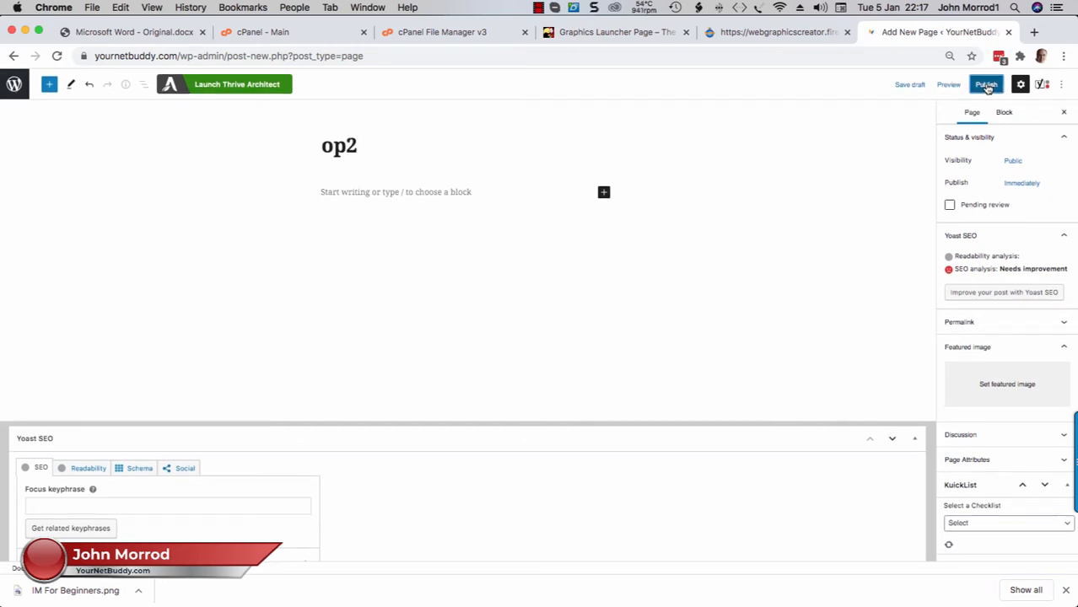
click(985, 86)
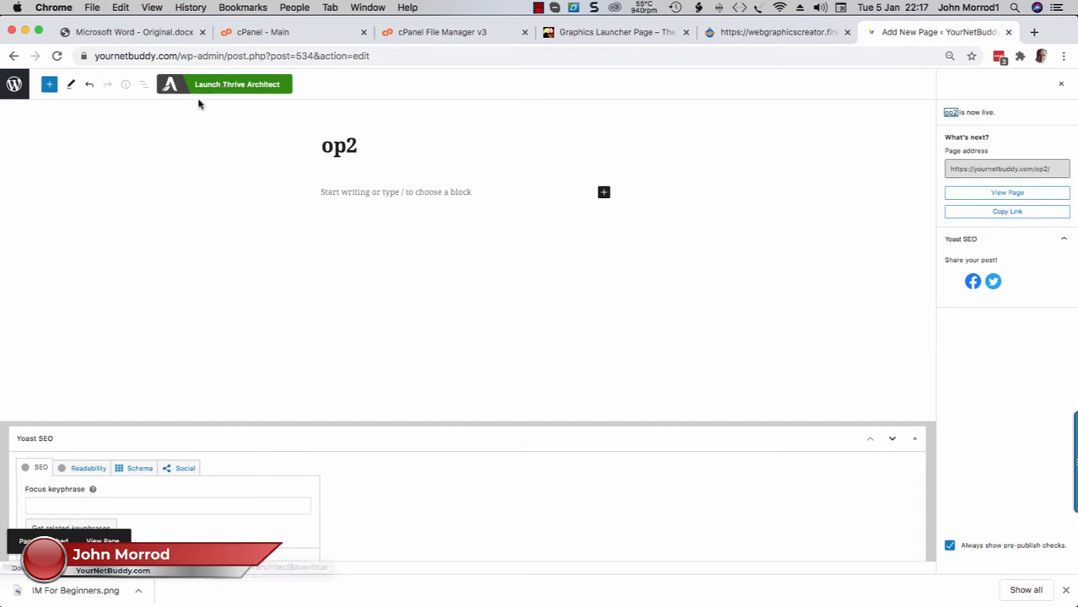
Launch Thrive Architect on the op2 page, choose a pre-built landing page, and open the Ebook Smart template set.
click(230, 86)
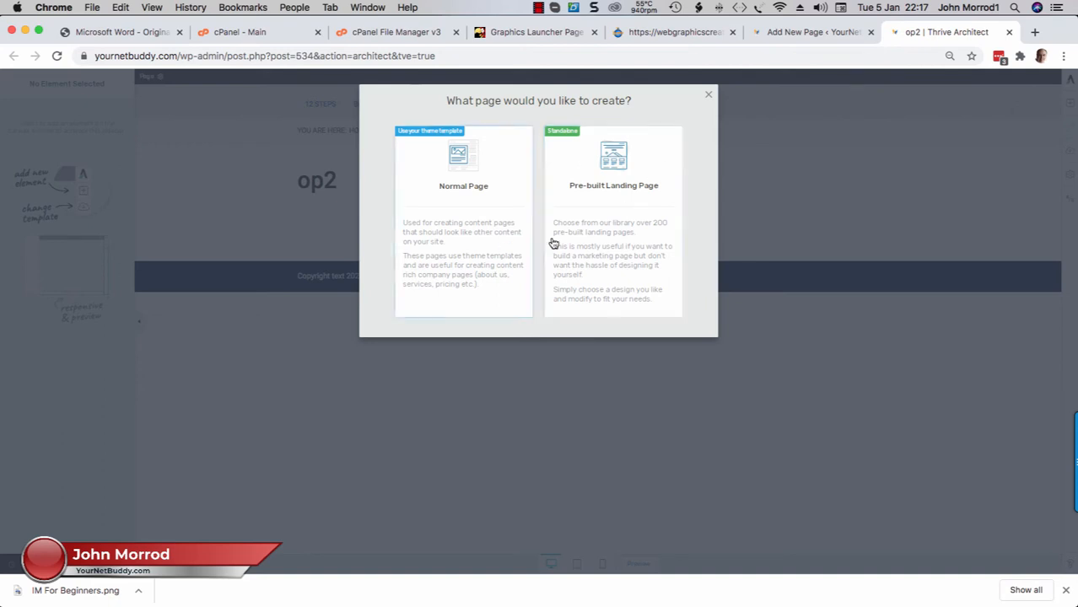
click(600, 207)
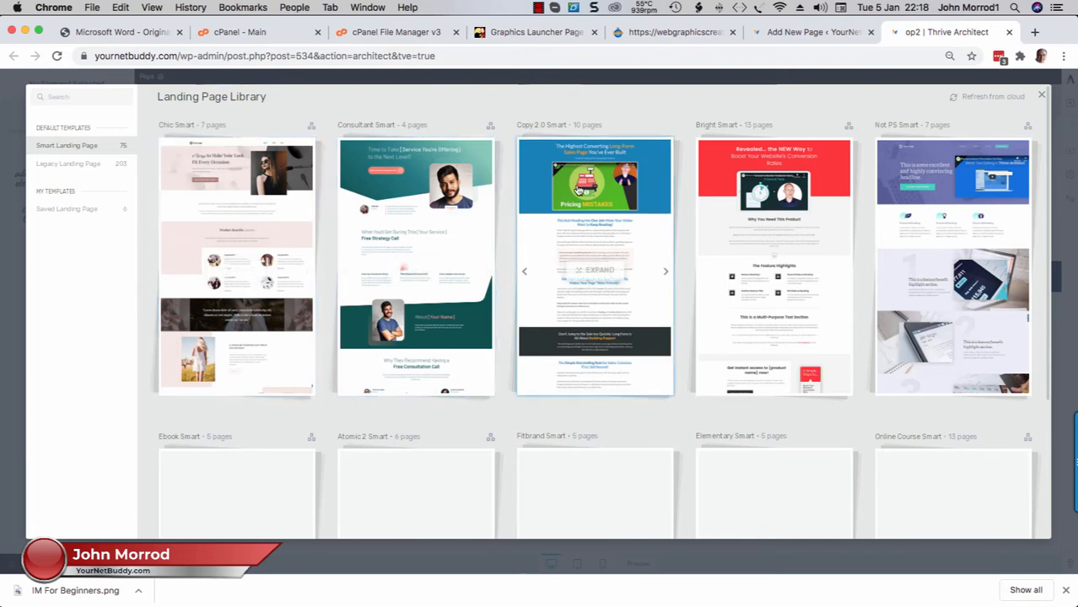
scroll(577, 194, down, 5)
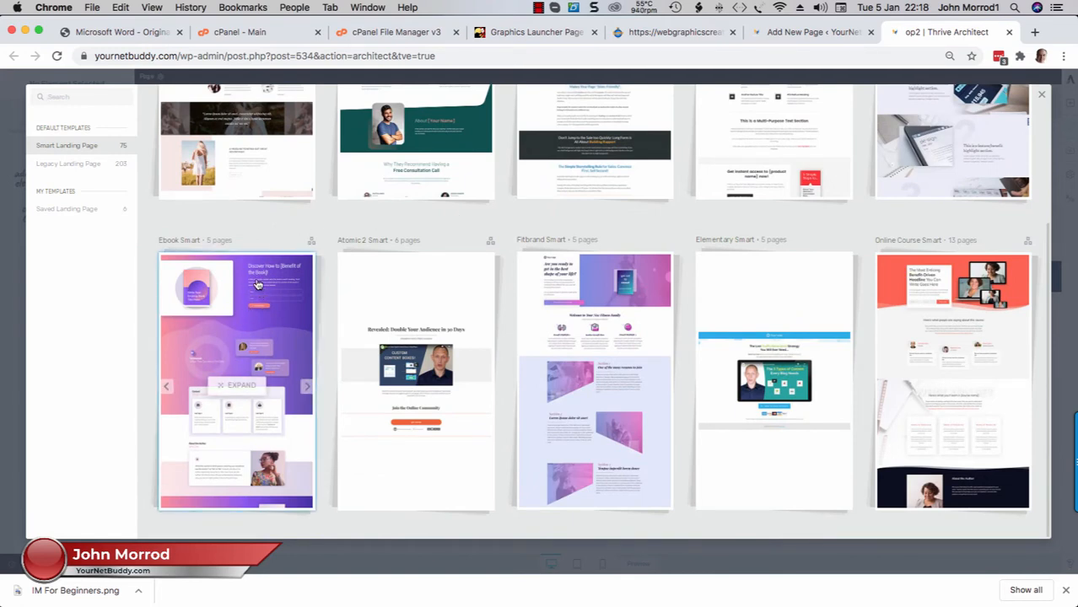
click(267, 280)
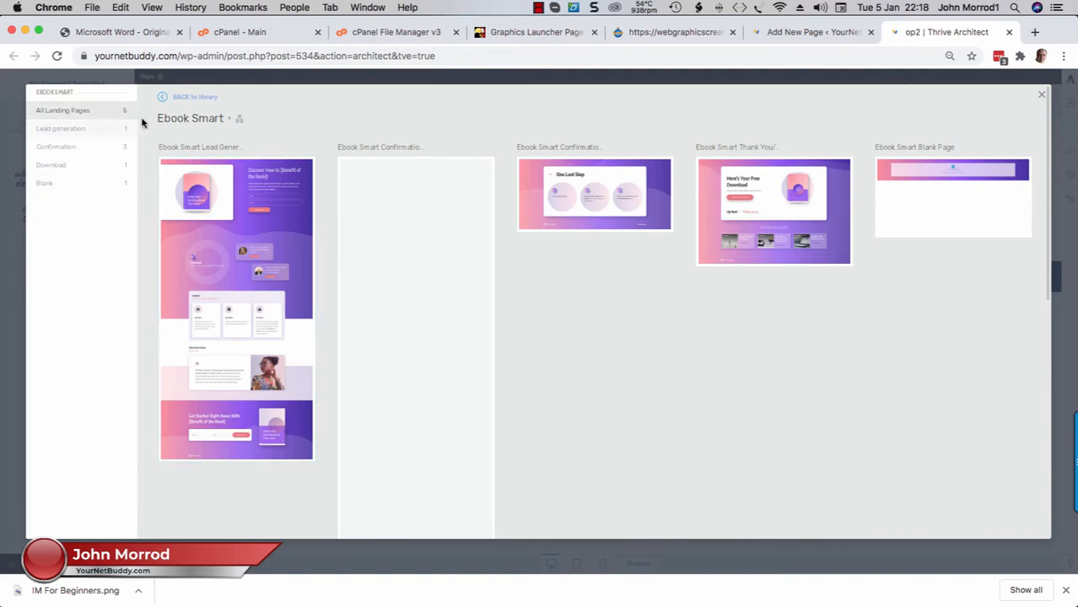
Check the Ebook Smart lead generation and download designs, and apply the lead generation template to the page.
click(73, 132)
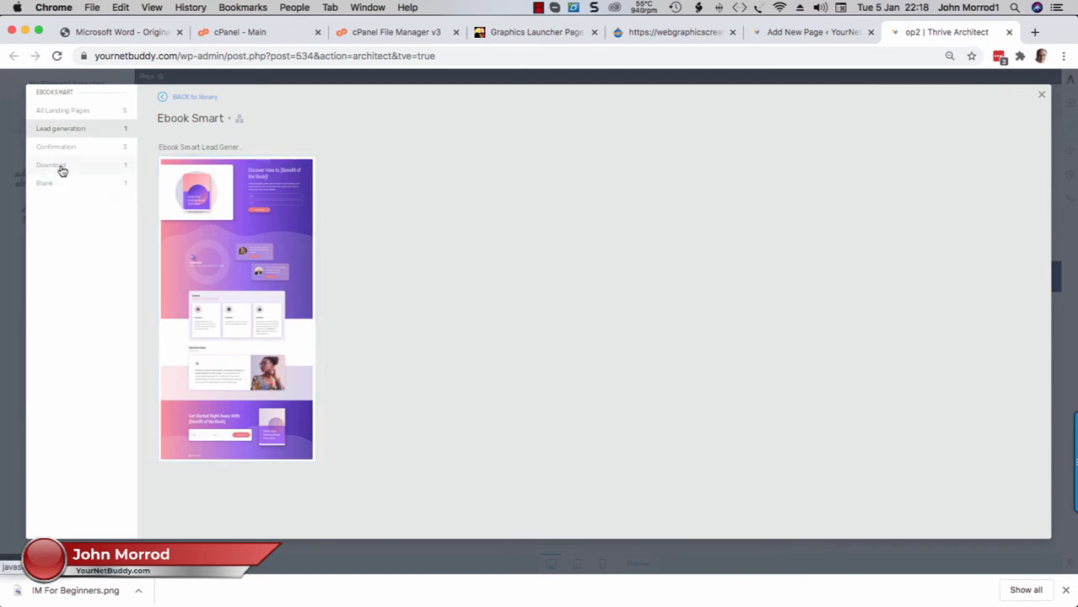
click(61, 168)
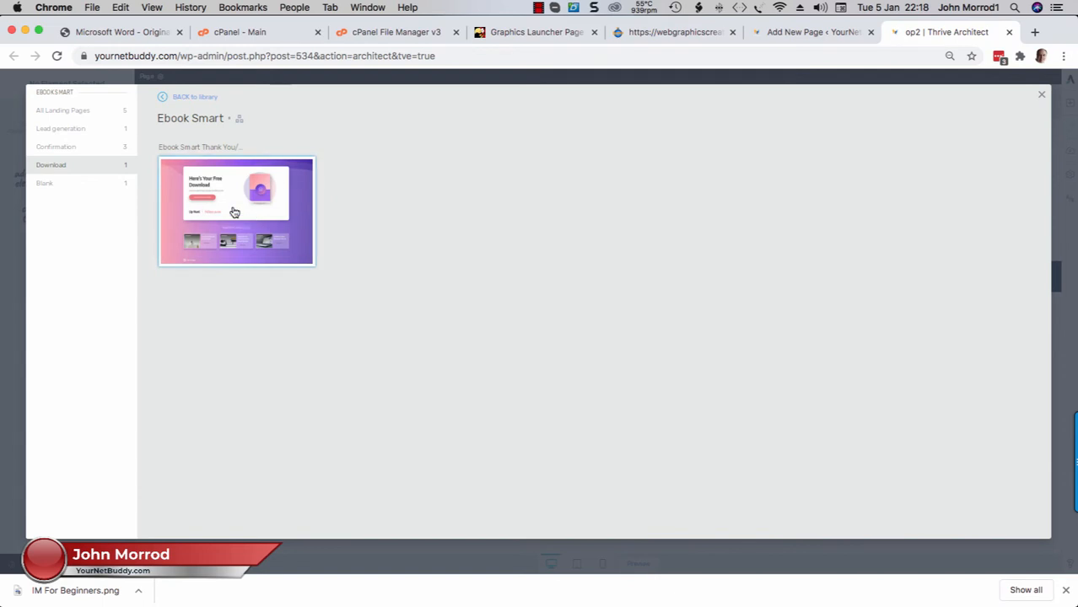
click(61, 131)
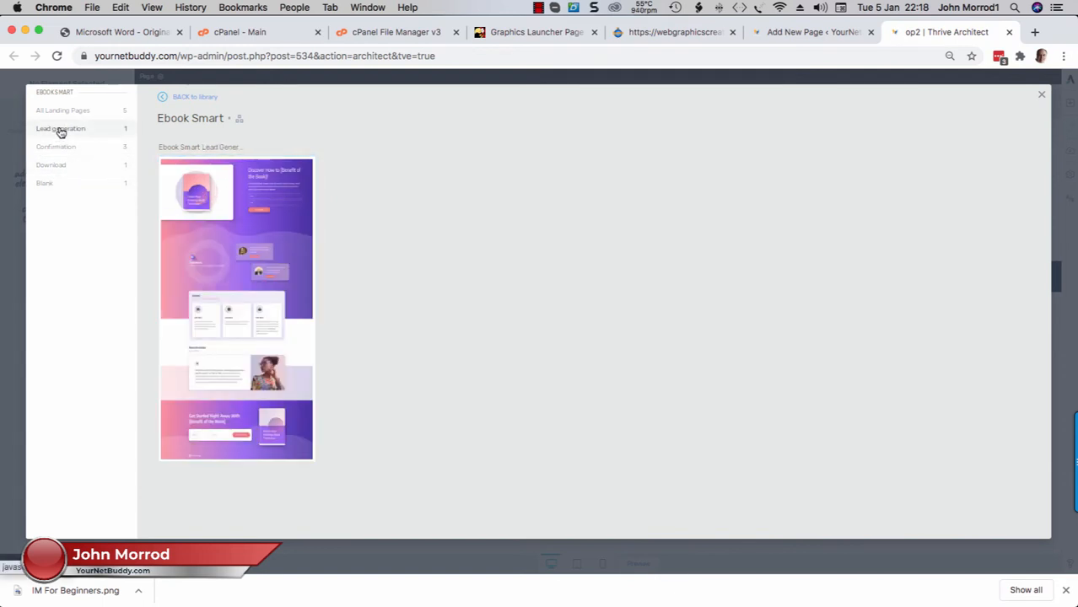
click(253, 231)
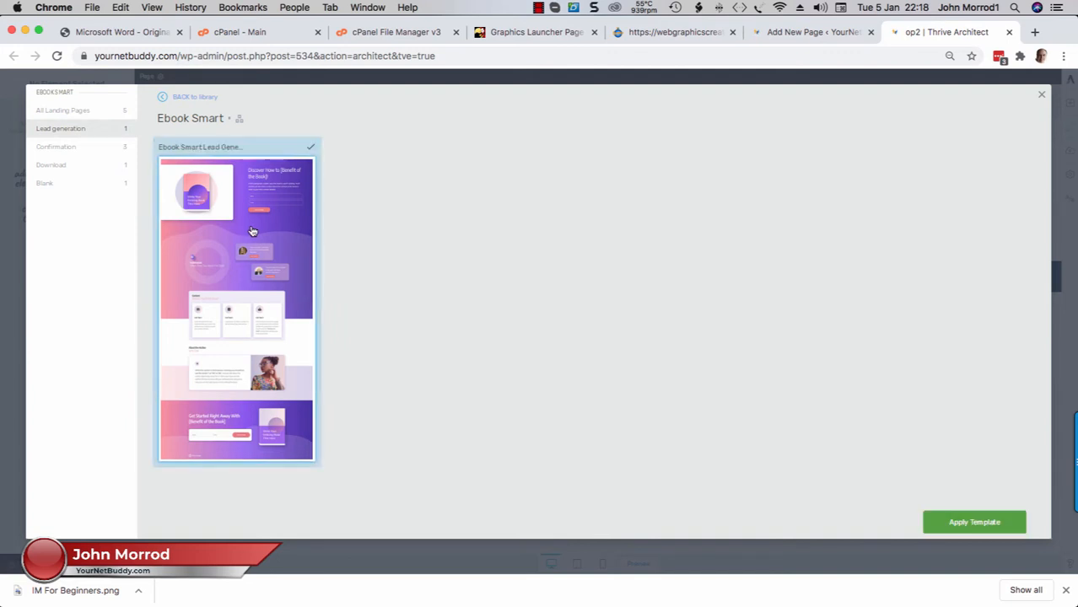
click(972, 524)
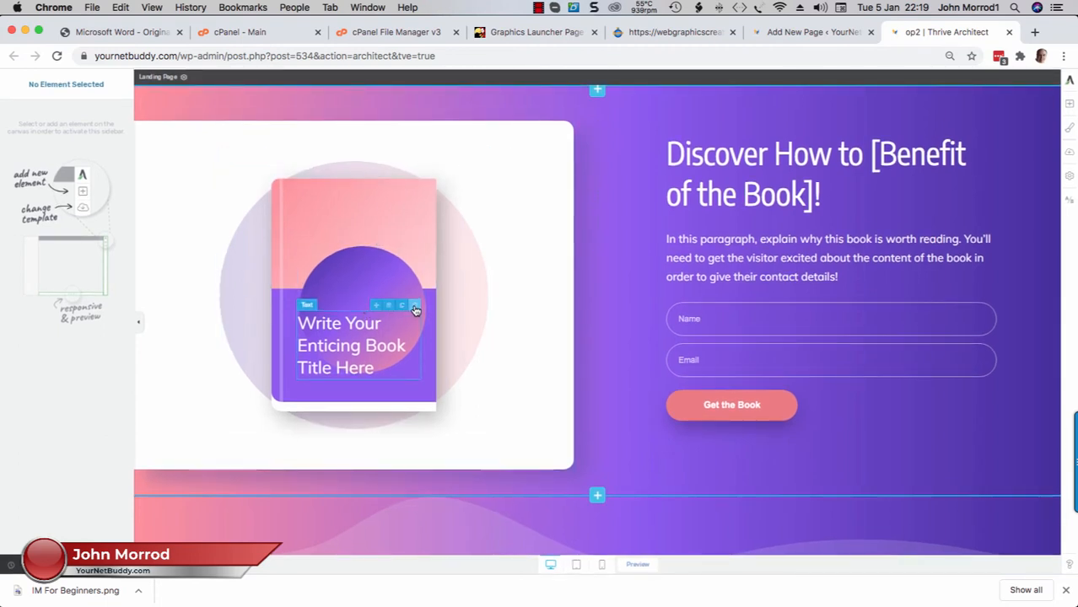
Delete the placeholder book from the hero section, removing its title text and all its content boxes but keeping the pale background circle.
click(414, 307)
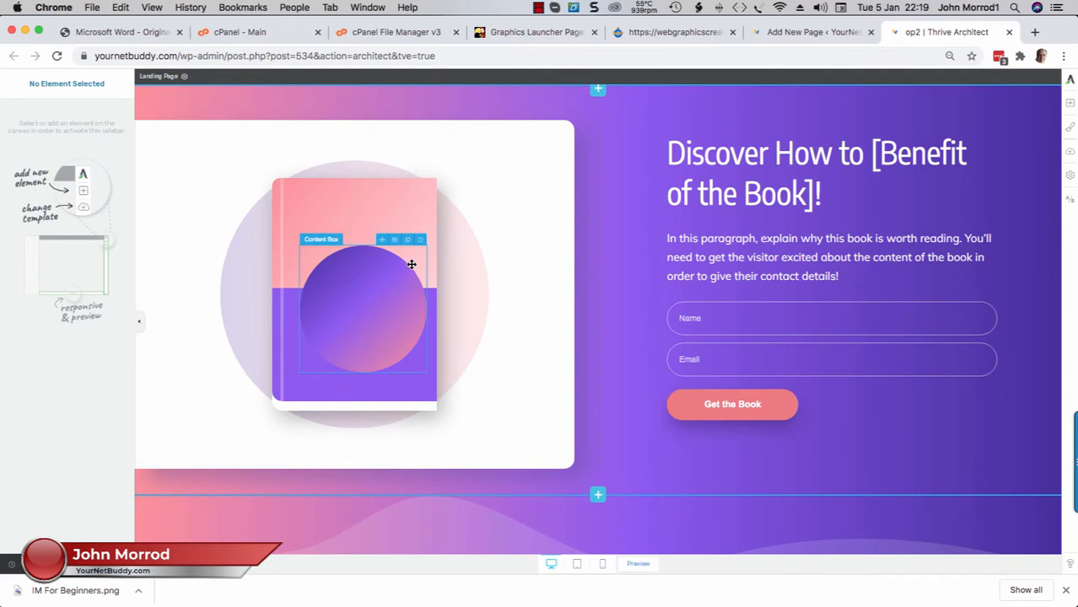
click(421, 241)
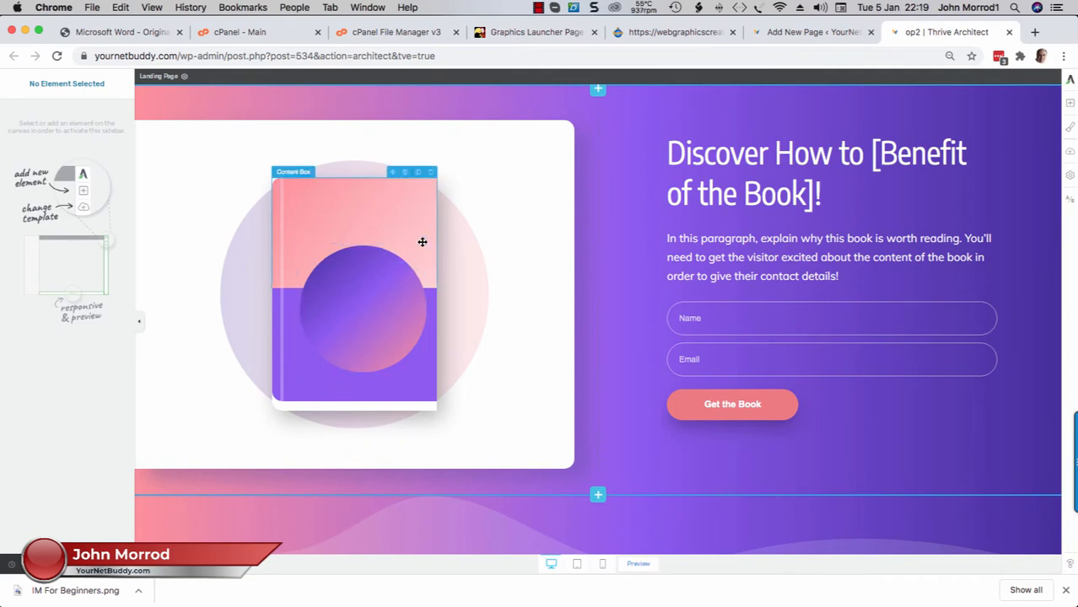
click(432, 178)
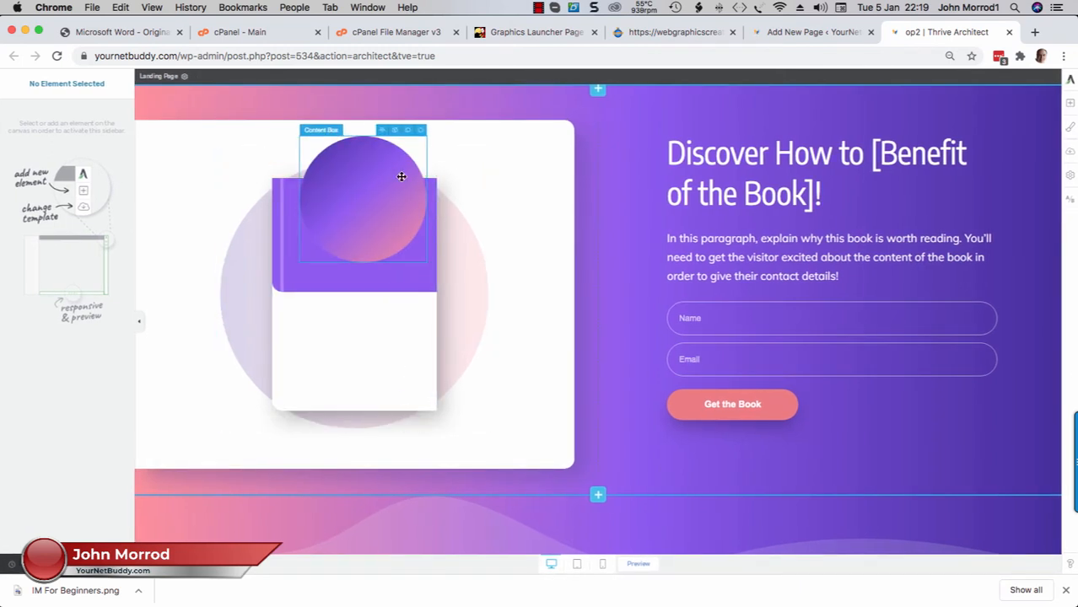
click(420, 130)
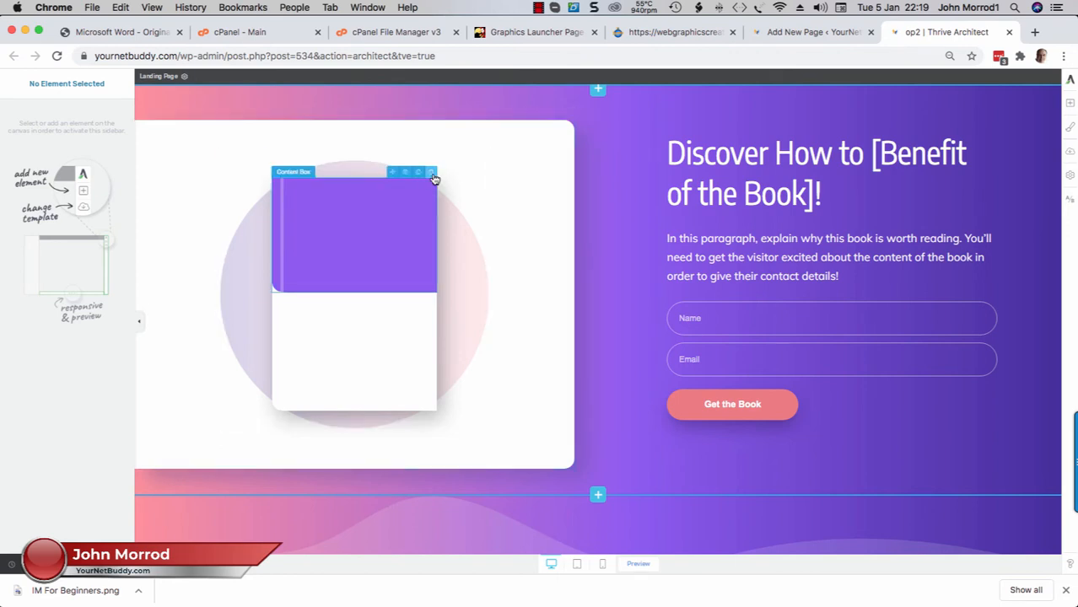
click(432, 174)
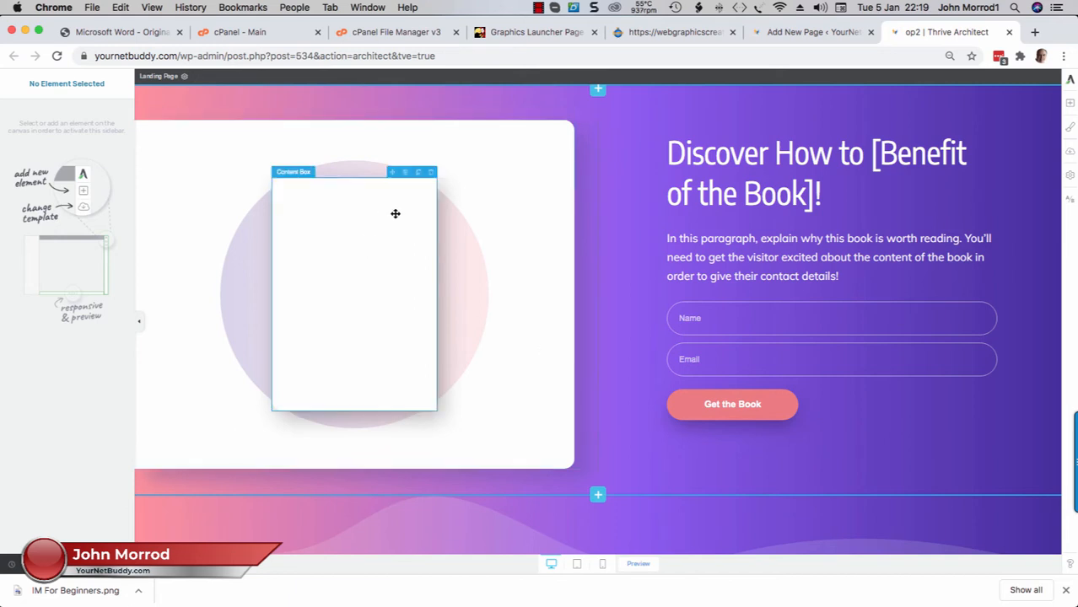
click(433, 173)
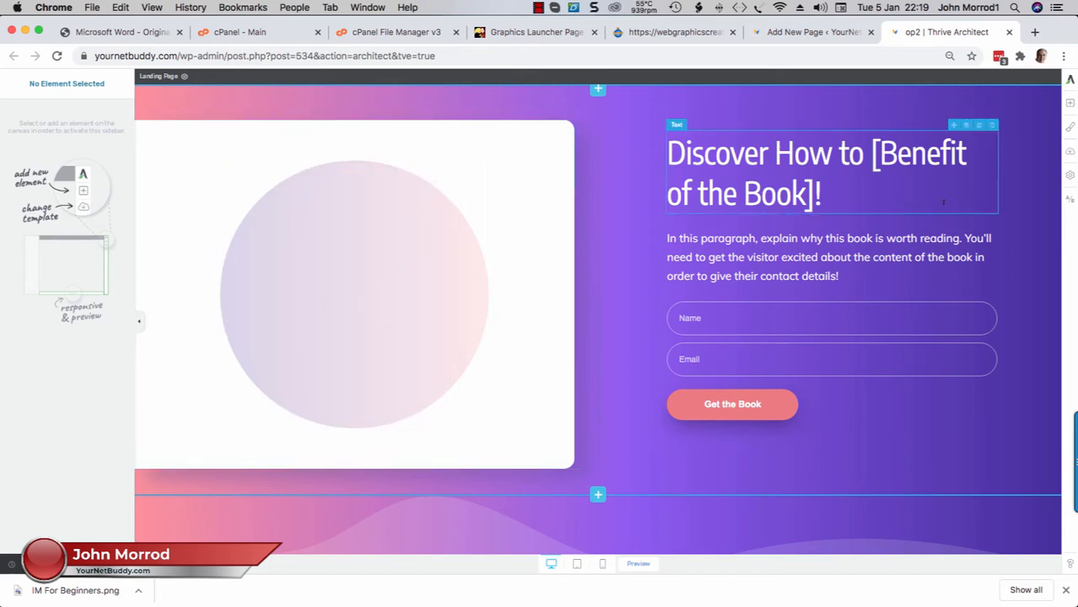
Add an image element over the pale circle and upload IM For Beginners.png from the Downloads folder for it.
click(1069, 105)
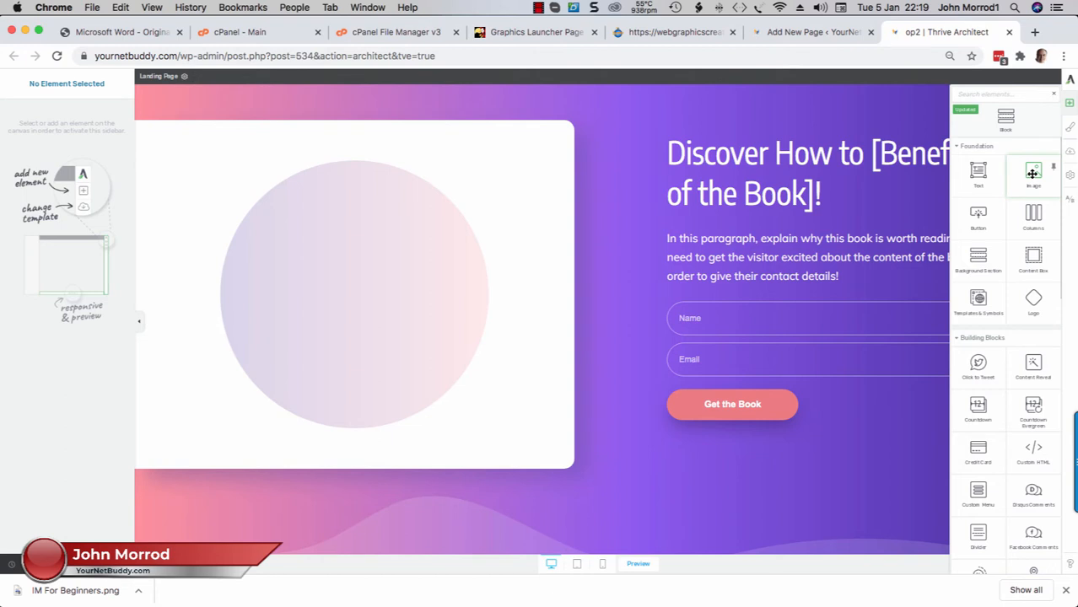
drag(1032, 173, 358, 268)
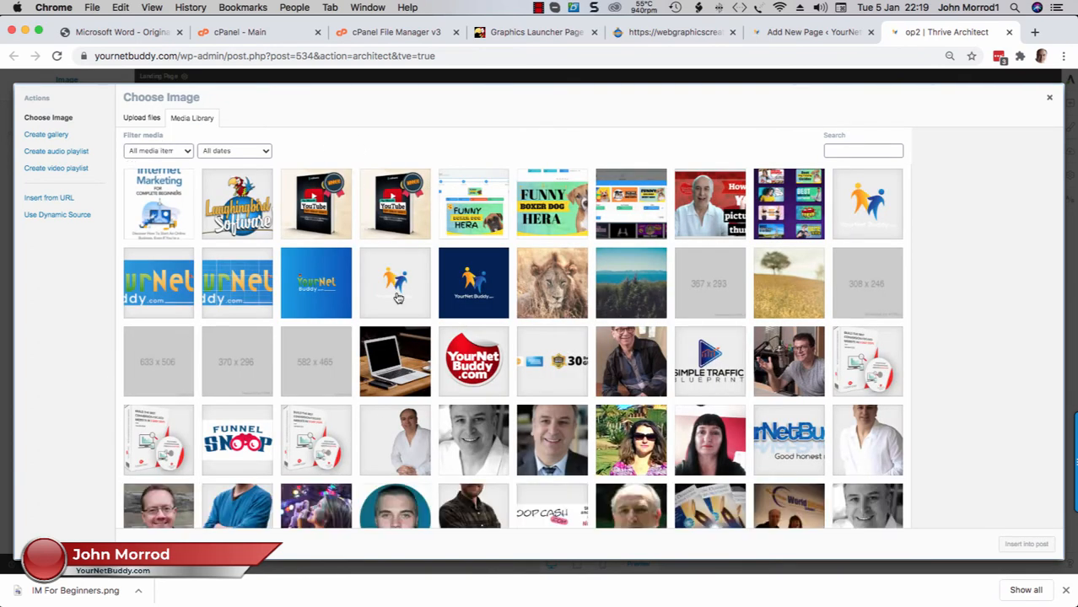
click(140, 119)
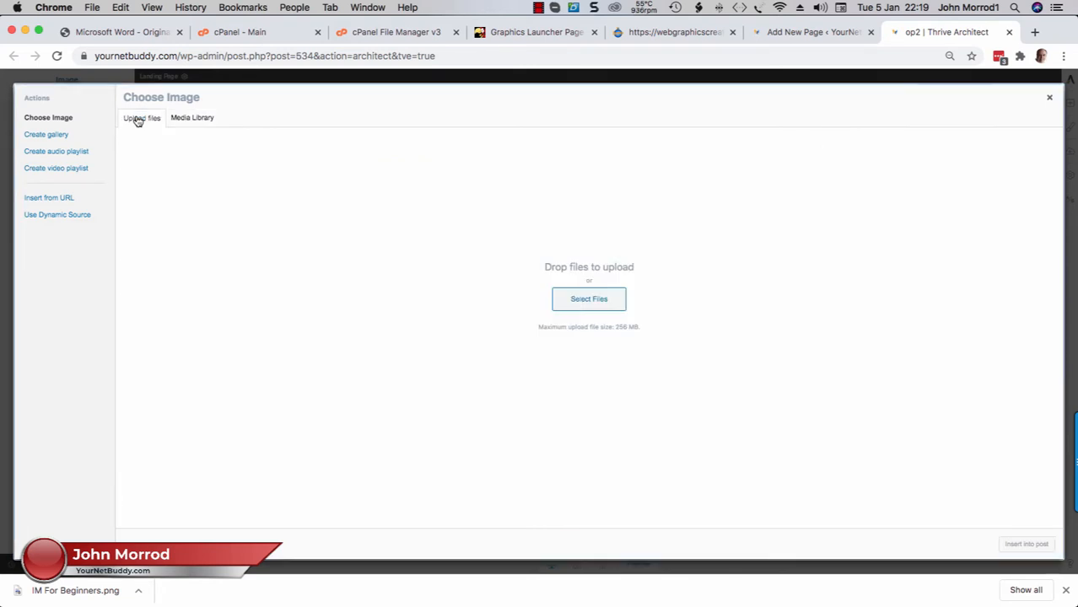
click(582, 302)
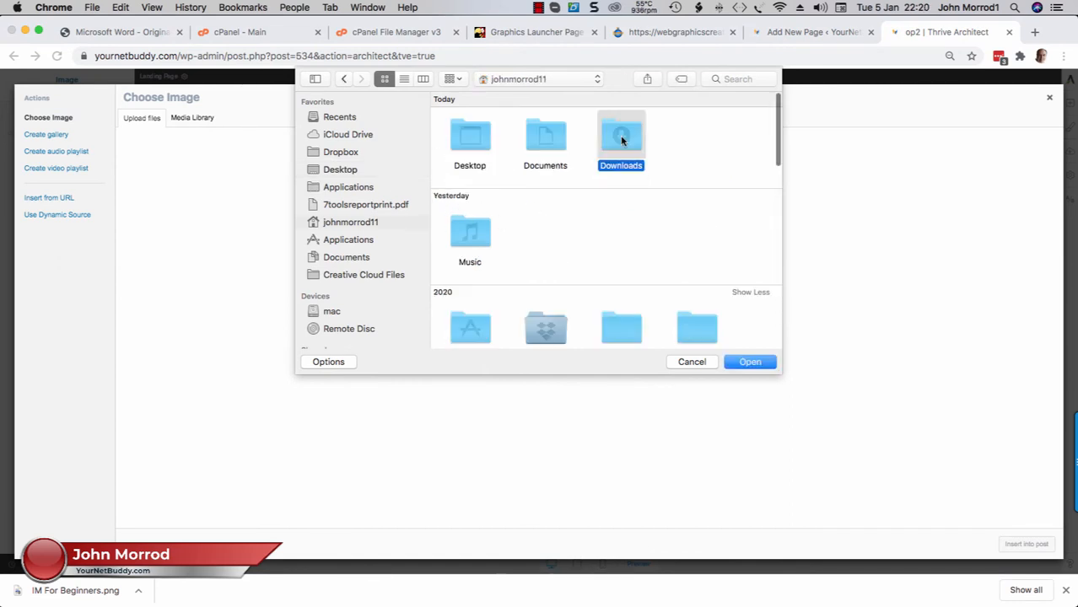
double_click(622, 137)
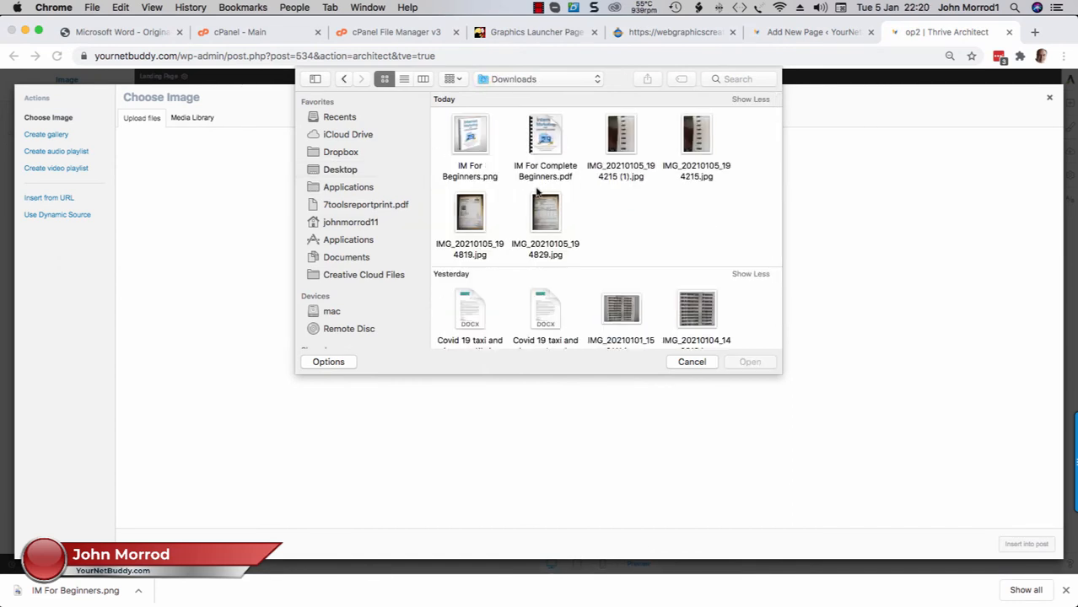
click(474, 136)
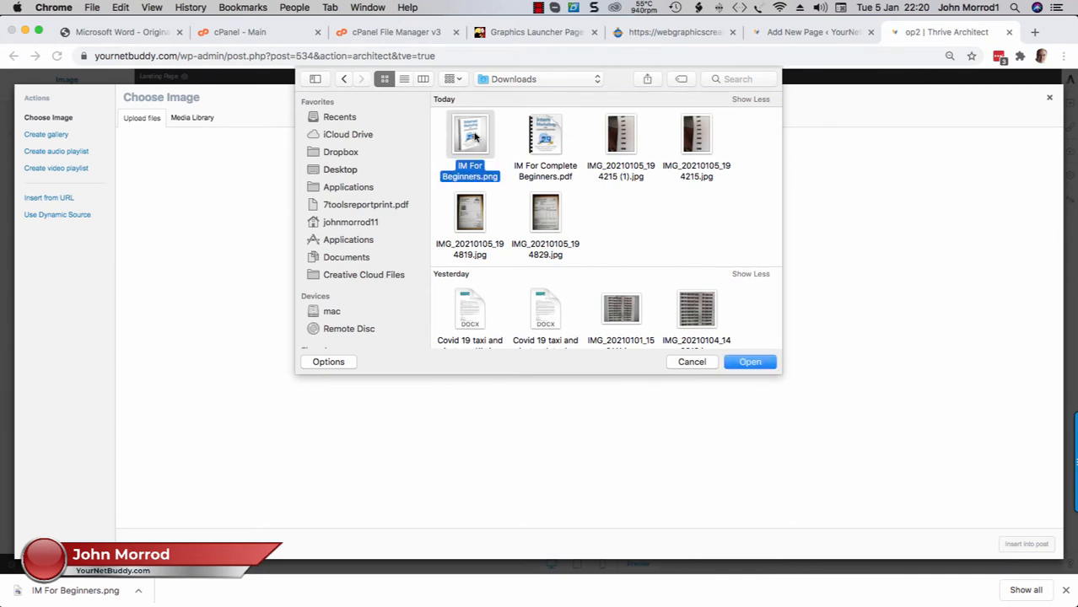
click(753, 363)
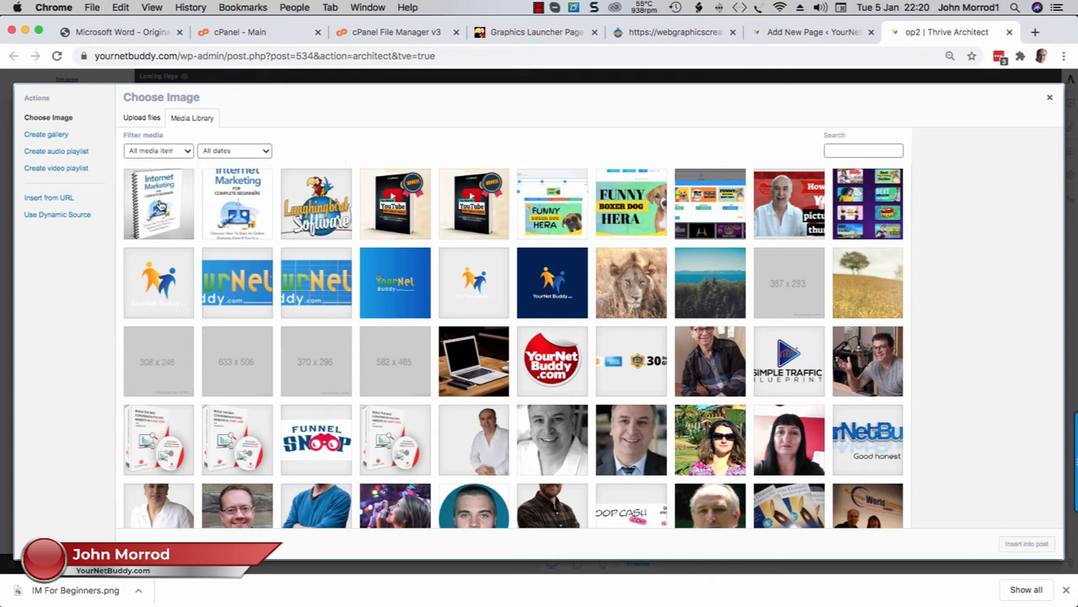
Select the uploaded book mockup in the media library and set its alt text to Internet Marketing for Beginners.
click(159, 206)
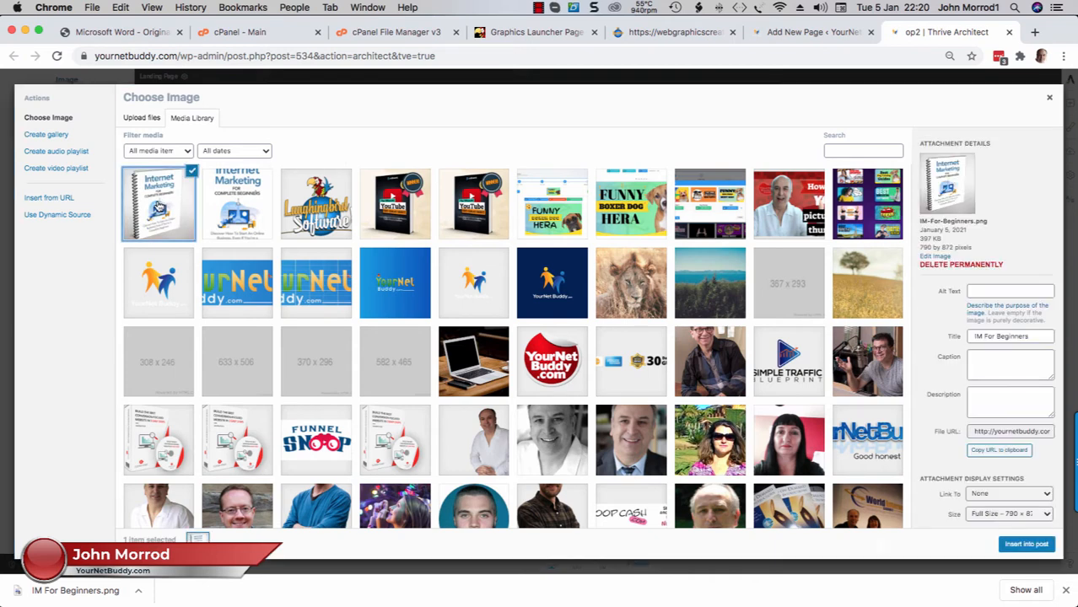
click(999, 291)
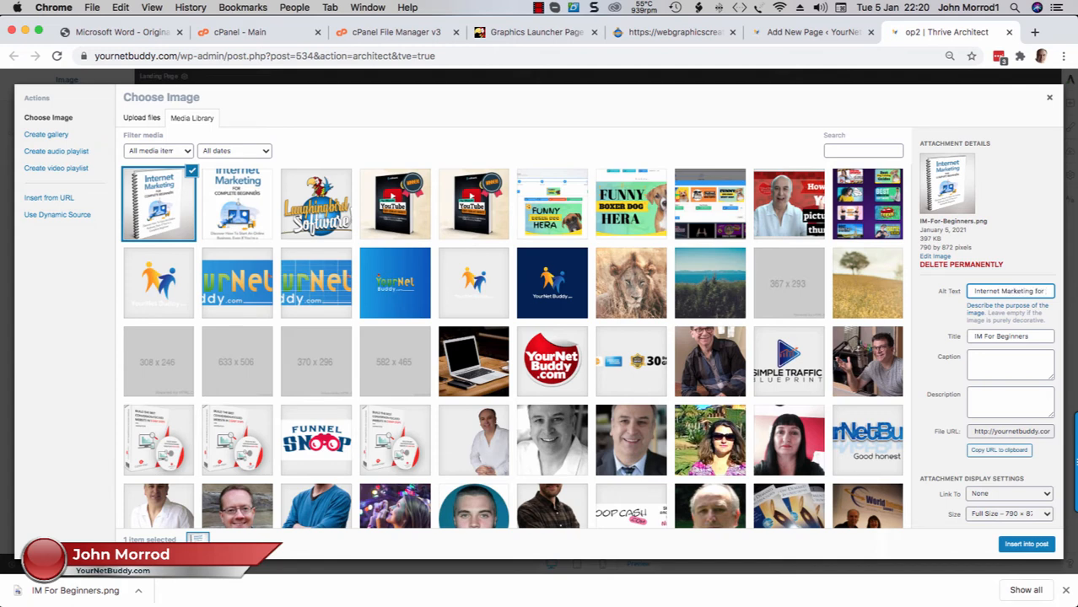
text(Beginners)
Set the book mockup's caption and description to Internet Marketing for Beginners, and insert the image into the page.
click(999, 357)
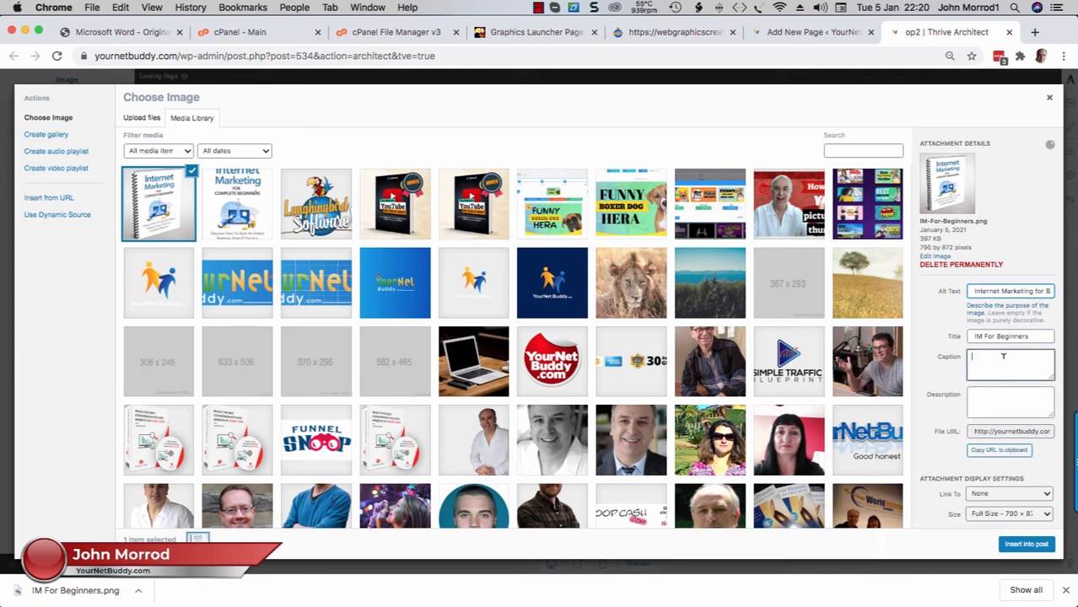
double_click(987, 291)
triple_click(999, 290)
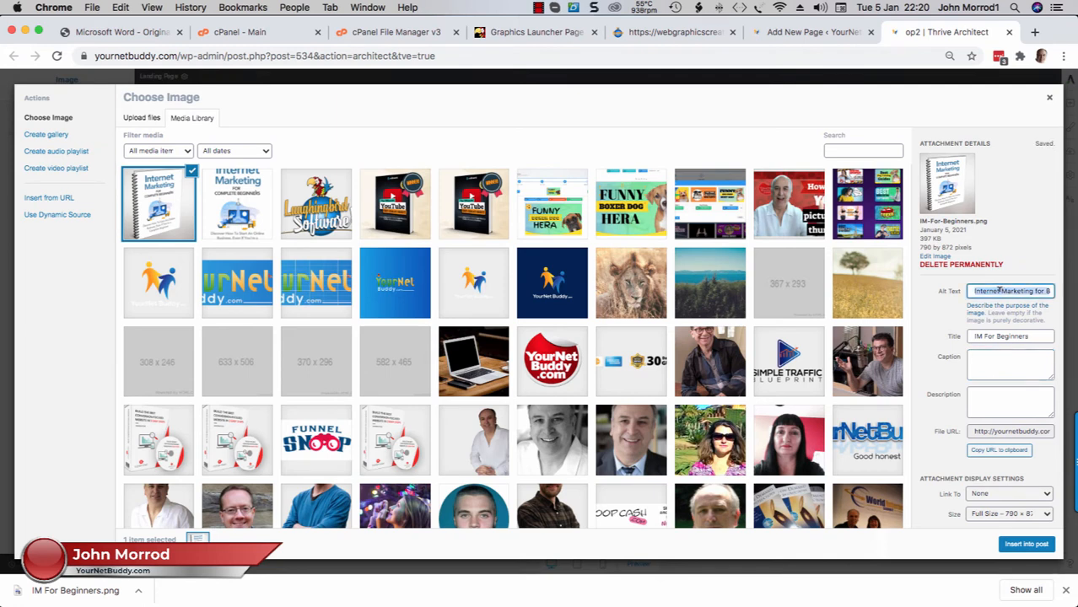
right_click(1000, 291)
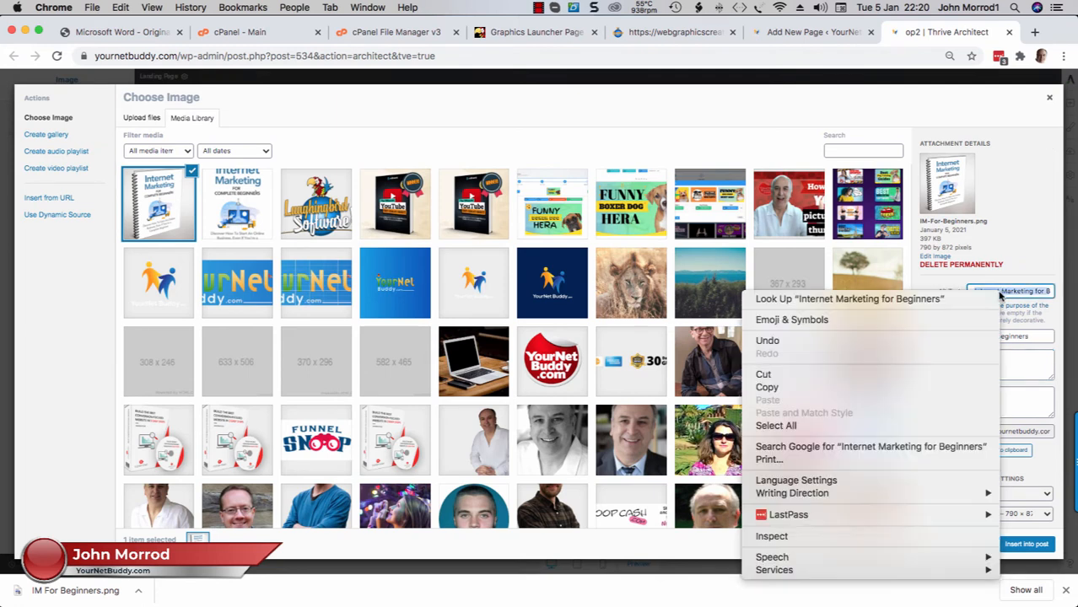
click(783, 388)
click(1002, 363)
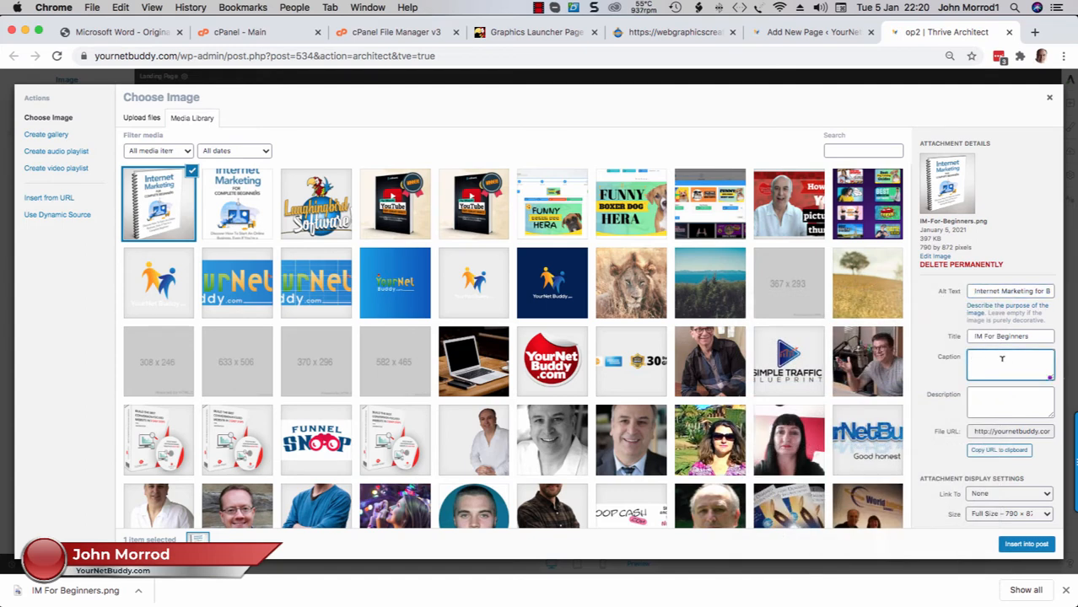
right_click(1002, 365)
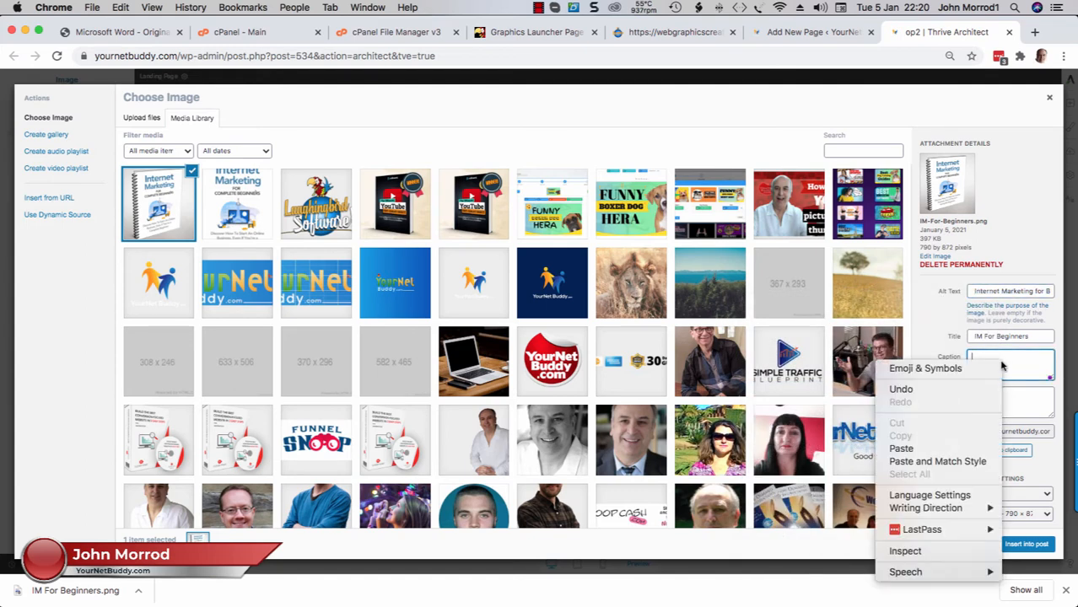
click(903, 449)
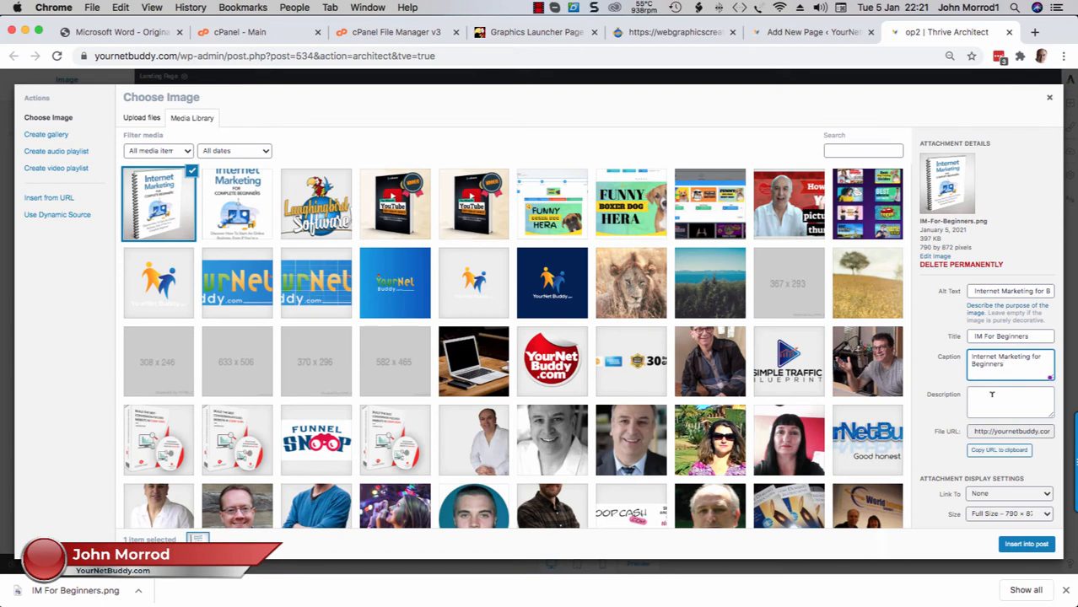
click(992, 394)
key(super+v)
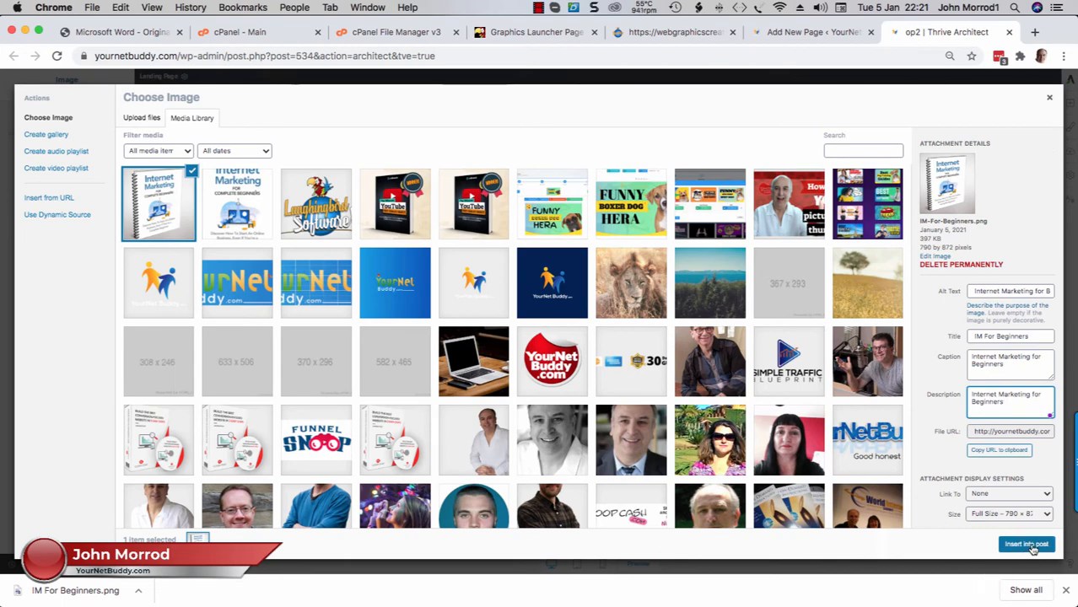
click(1029, 545)
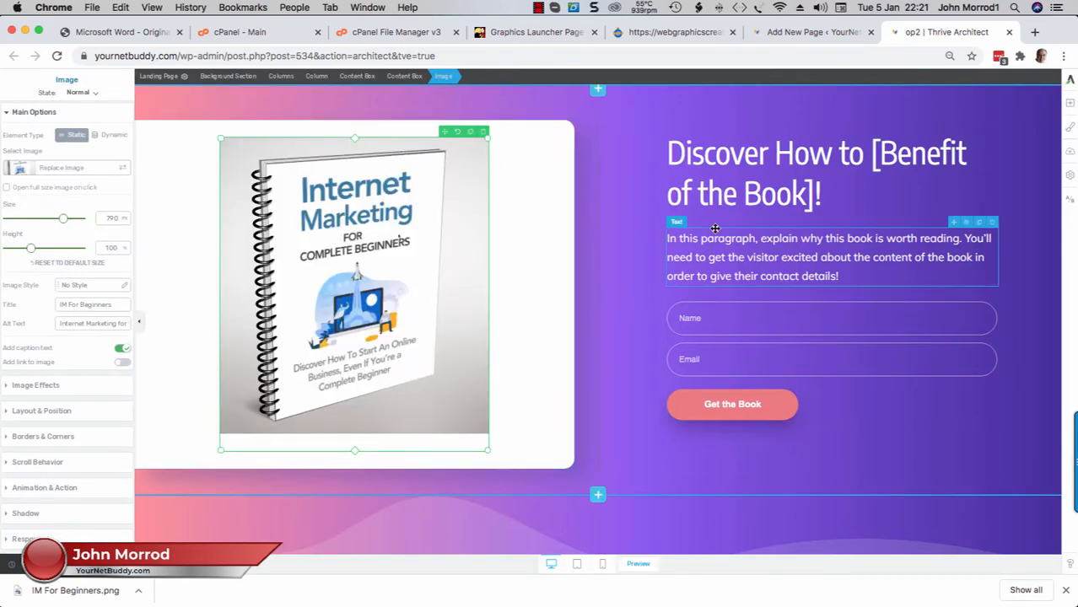
Replace the hero headline with Internet Marketing for Complete Beginners.
click(720, 195)
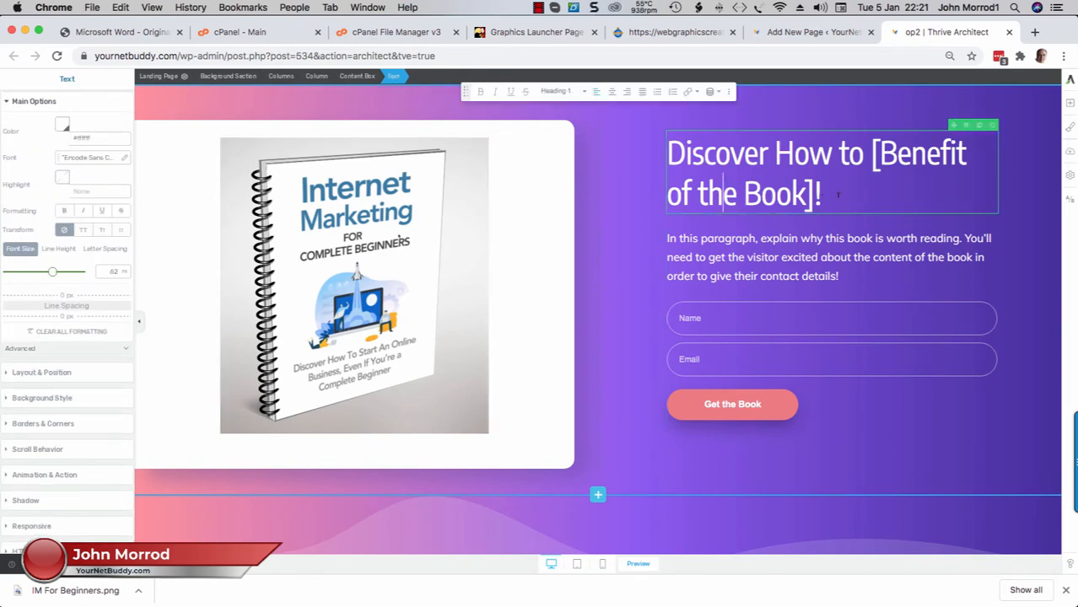
drag(822, 196, 666, 146)
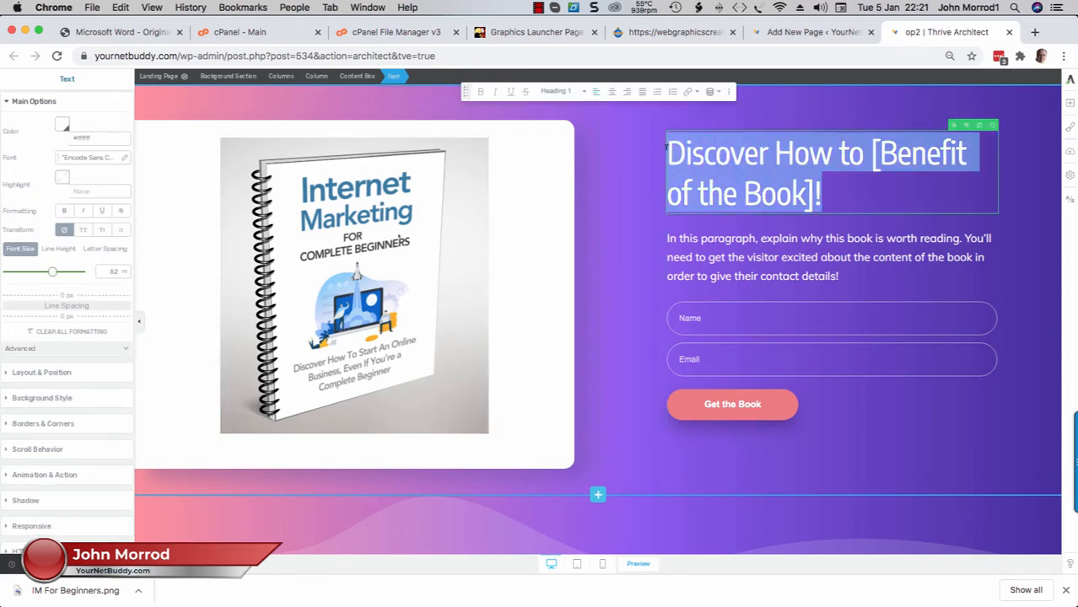
key(BackSpace)
text(In)
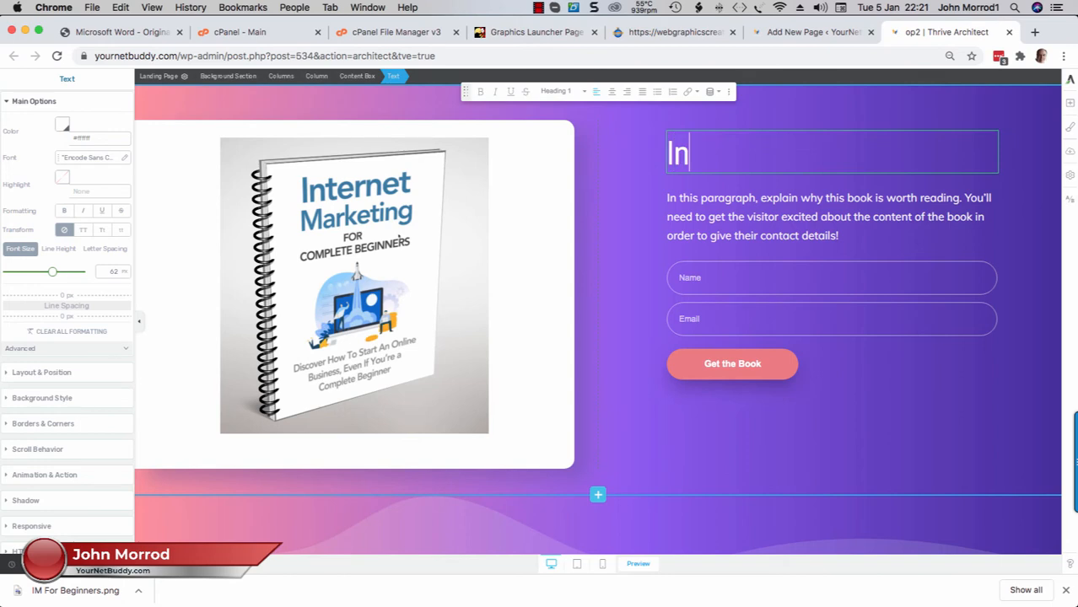
text(ternet )
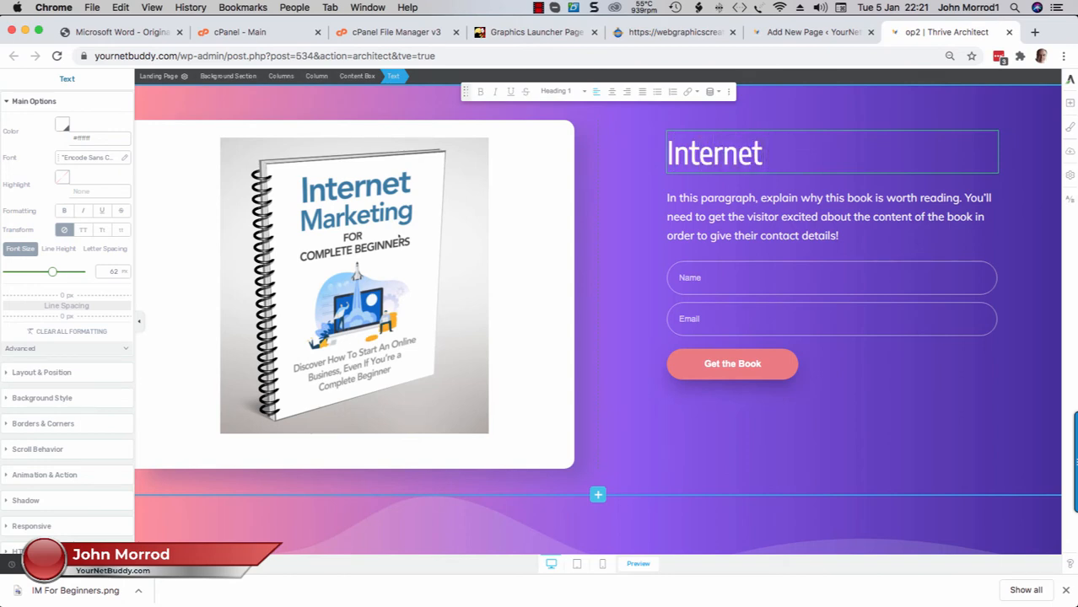
text(Marke)
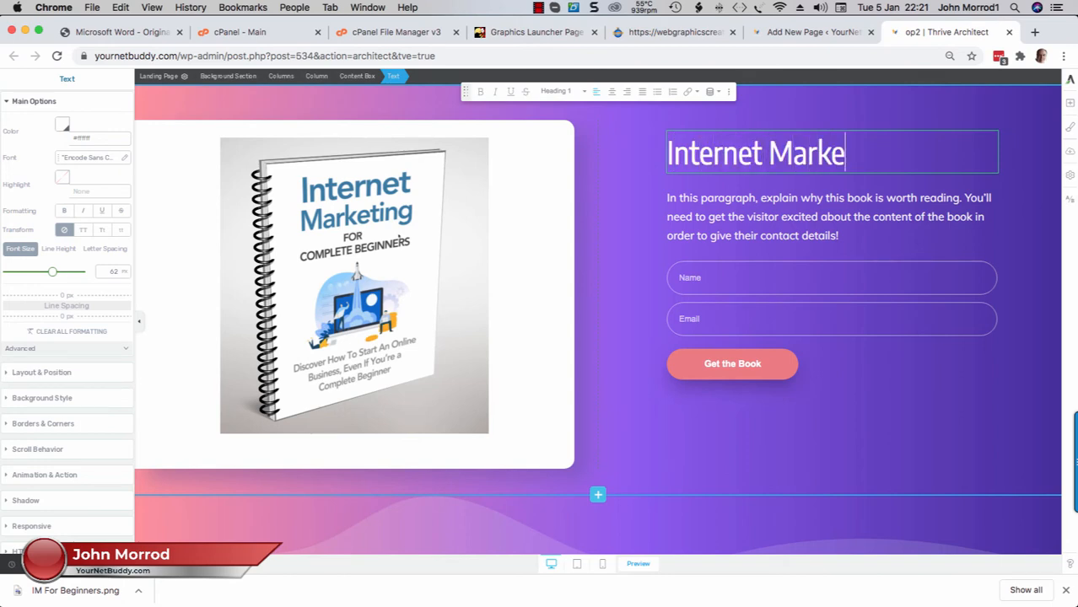
text(ting for )
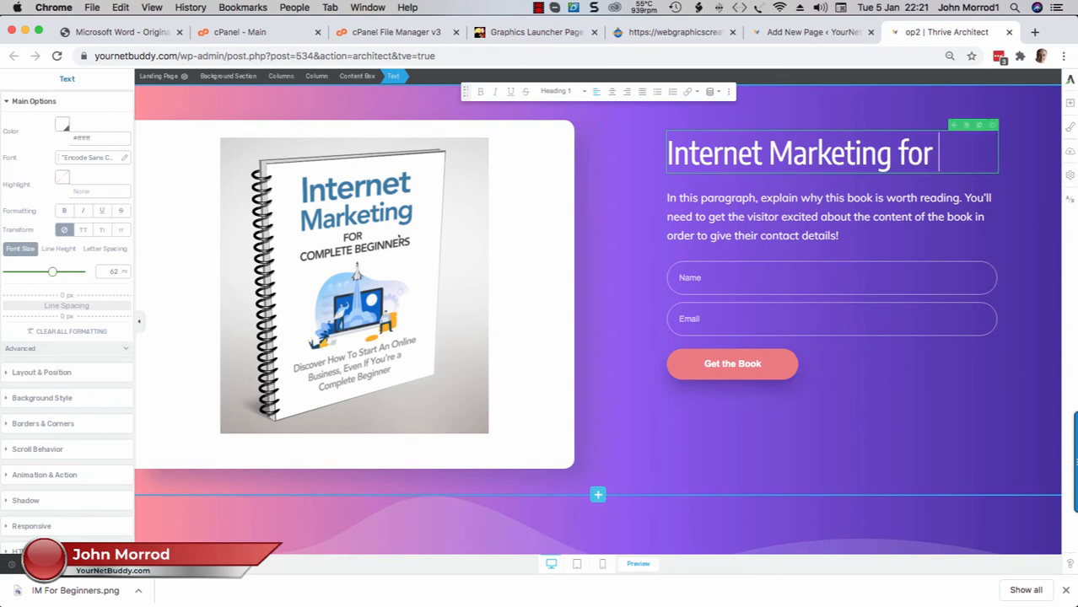
text(Com)
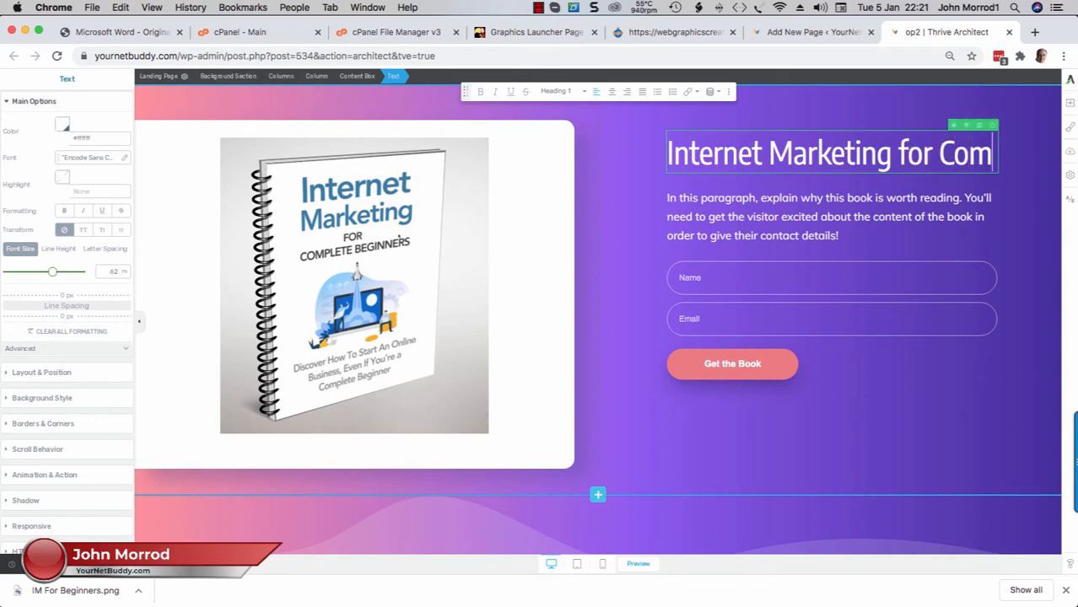
text(plete Beg)
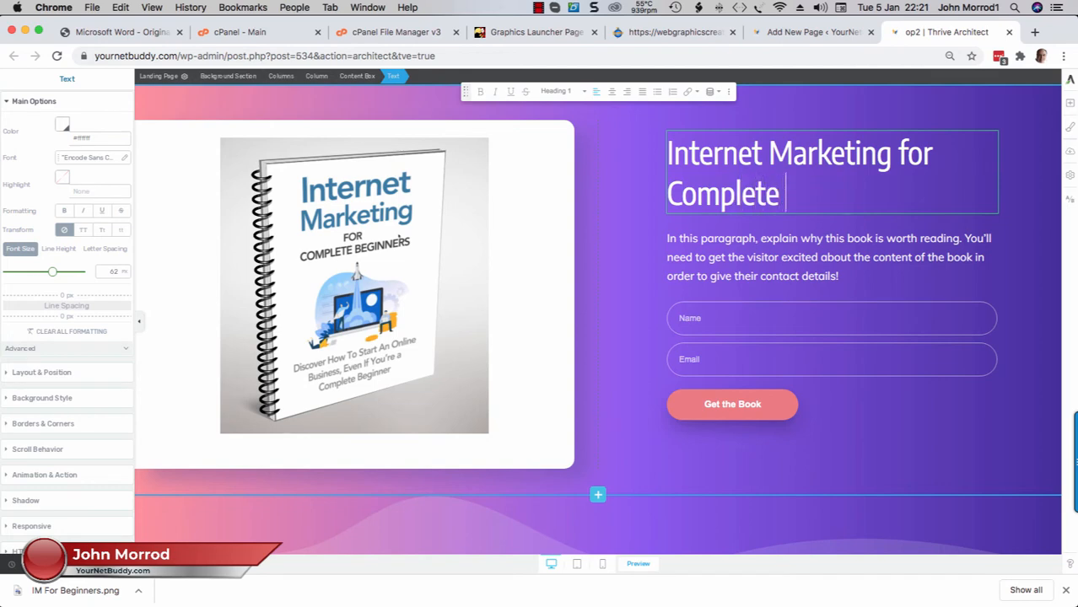
text(inners)
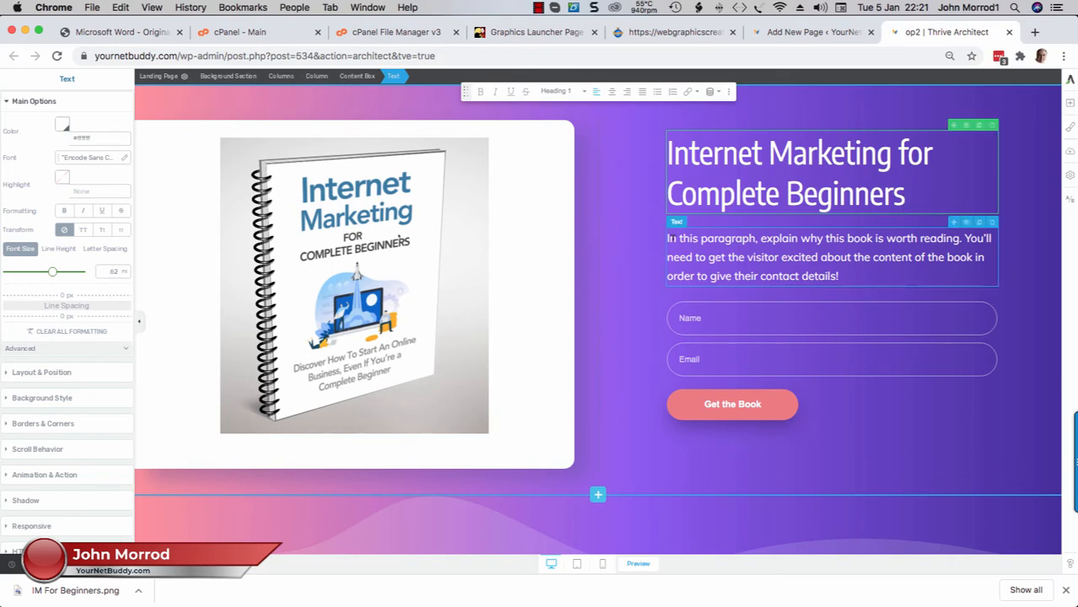
Replace the hero paragraph with "Discover How To Start An Online Business, Even If You're a Complete Beginner!" and format it as Heading 3.
drag(850, 276, 655, 242)
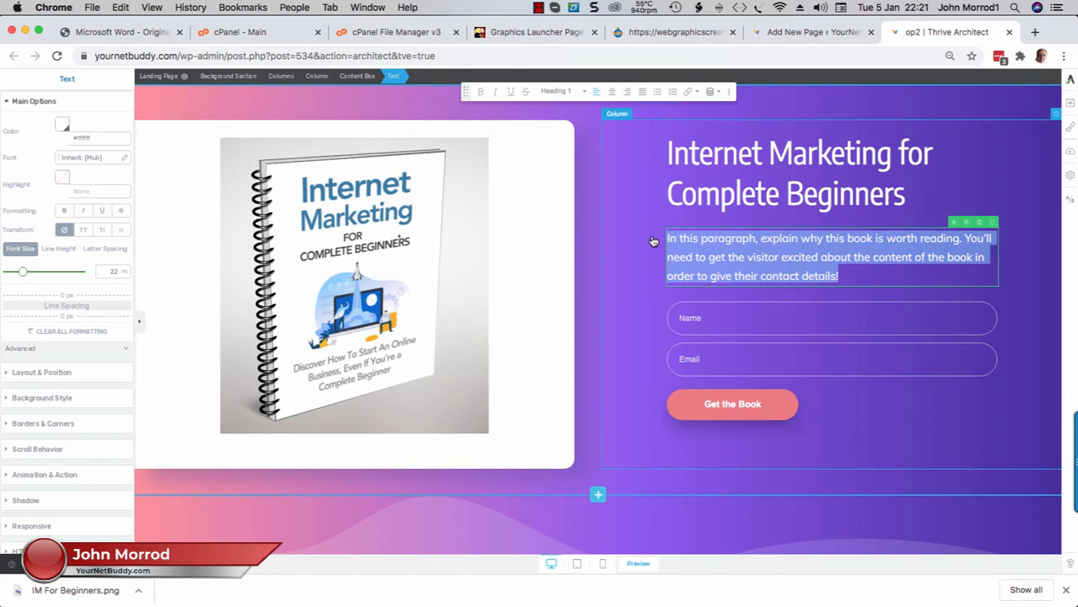
key(BackSpace)
key(BackSpace)
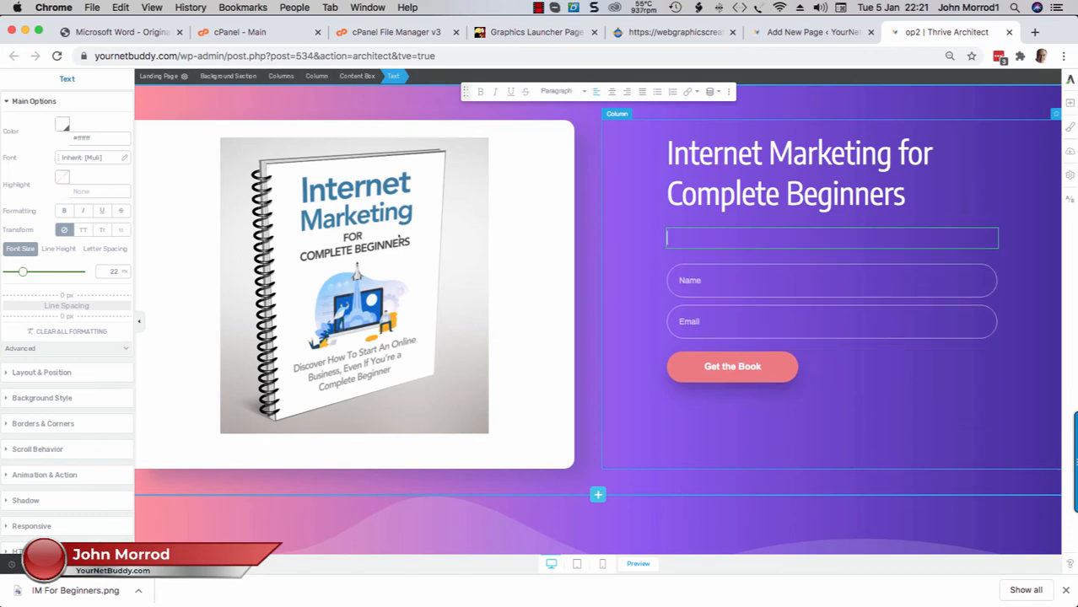
text(Did)
key(BackSpace)
text(s)
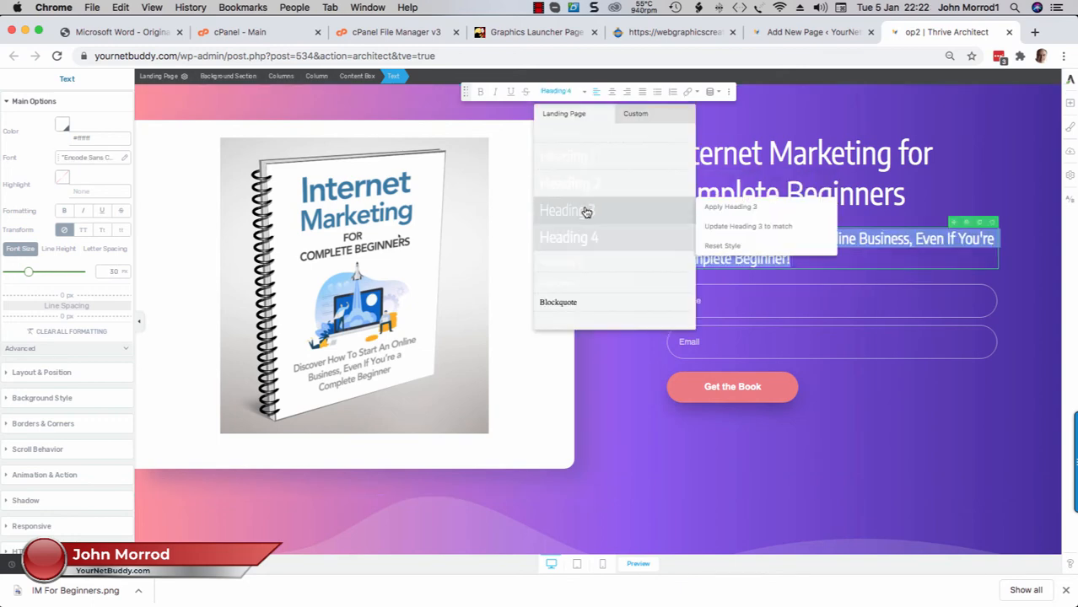
click(586, 213)
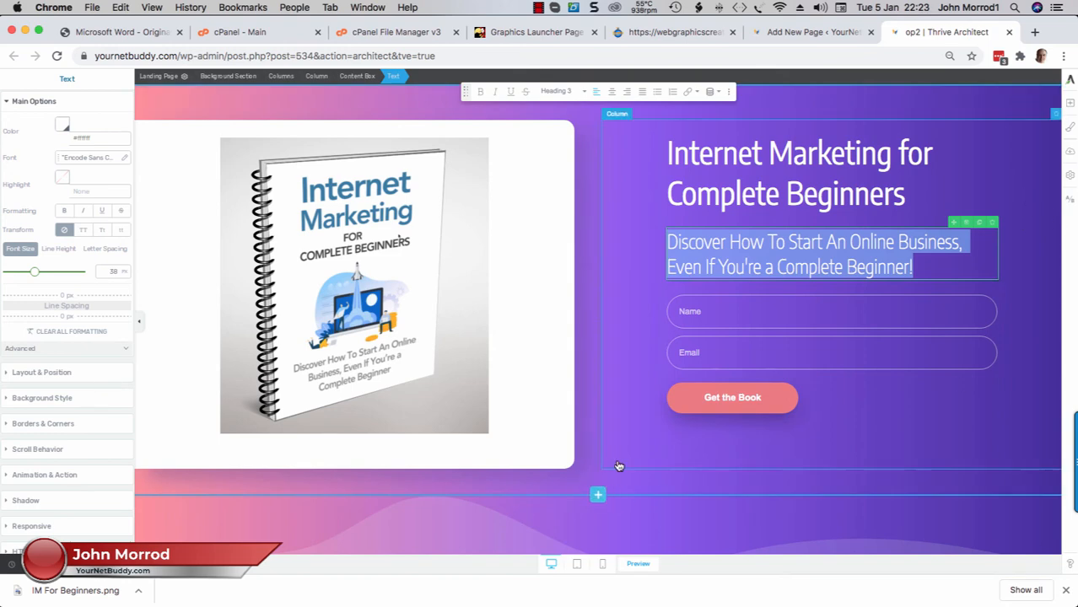
Delete the testimonial cards, the Testimonials heading and the What's Inside the Book content box below the hero.
scroll(666, 506, down, 5)
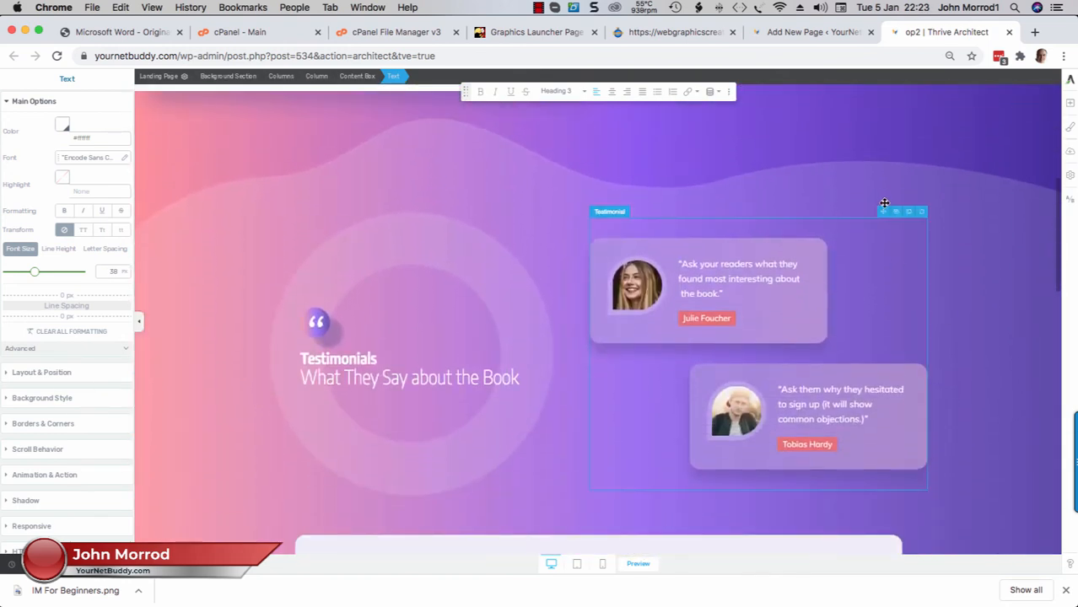
click(923, 213)
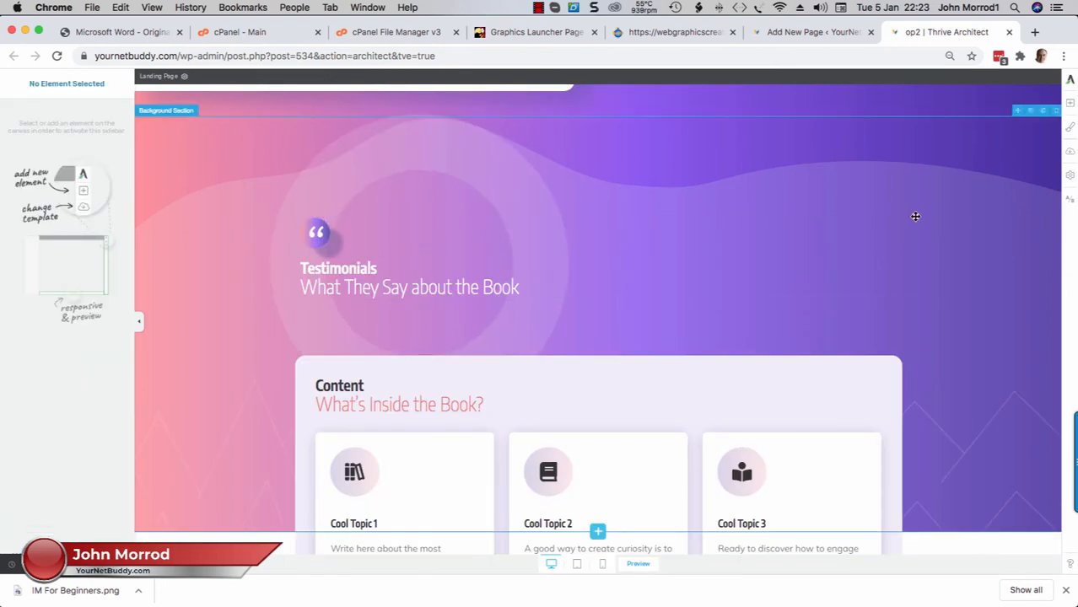
click(923, 215)
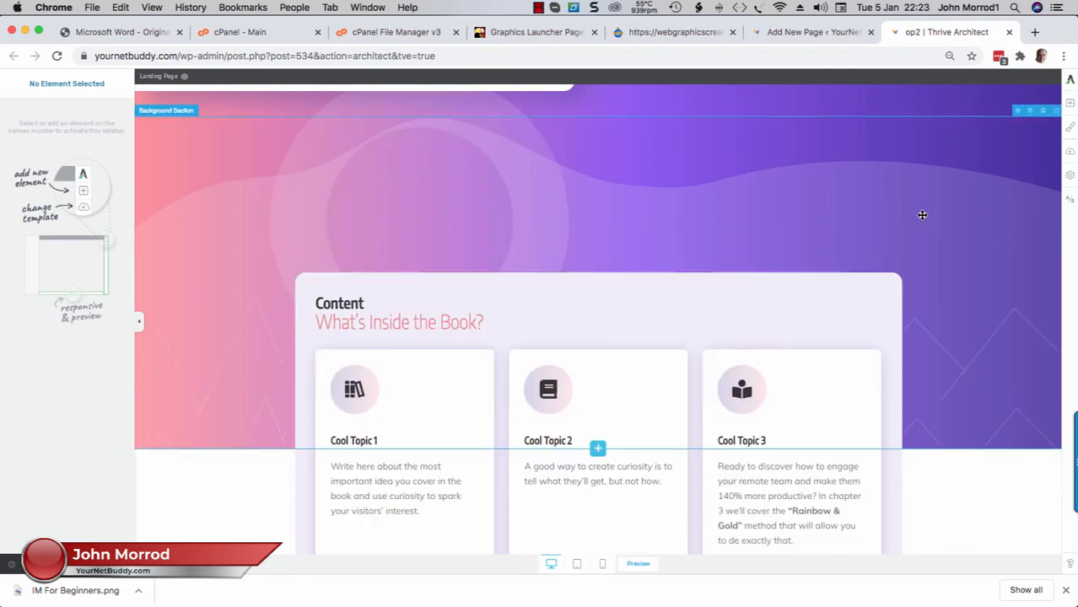
click(896, 268)
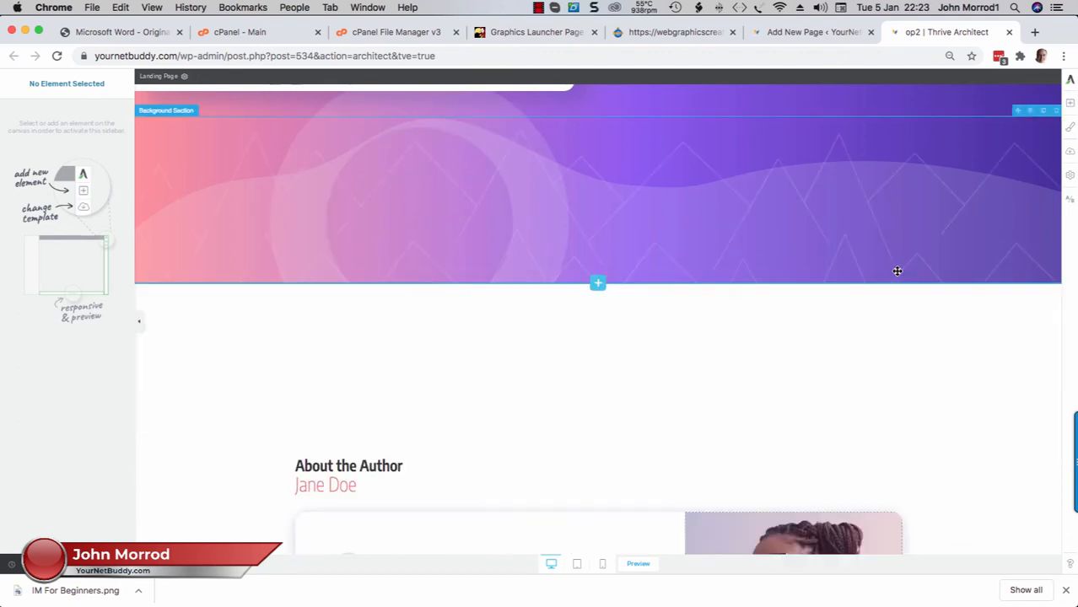
Delete the About the Author section and the emptied background section below the hero, and select the footer's Privacy policy link.
scroll(897, 271, down, 5)
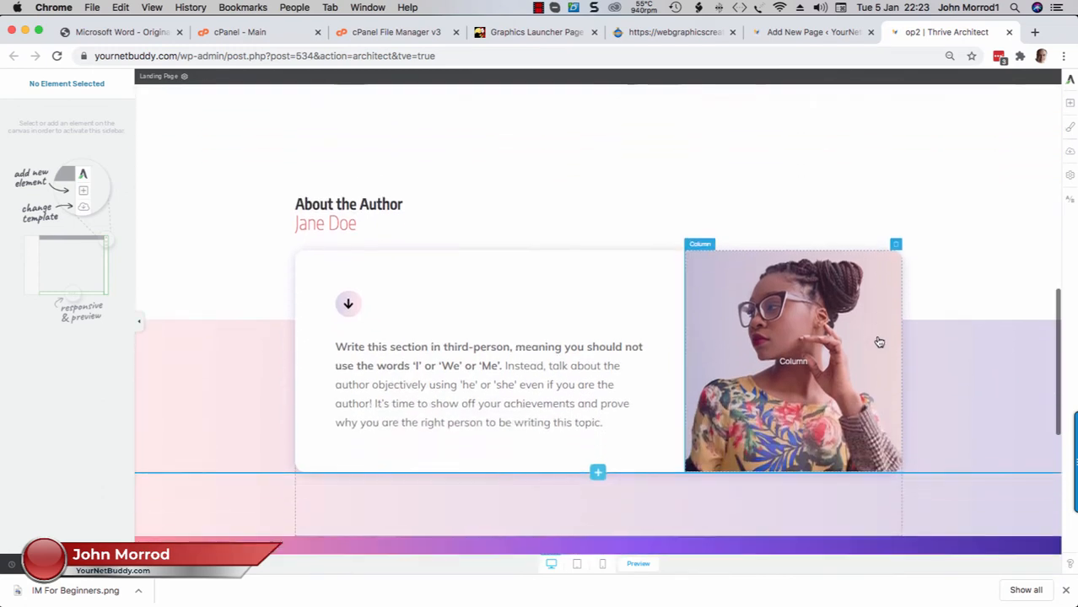
click(897, 245)
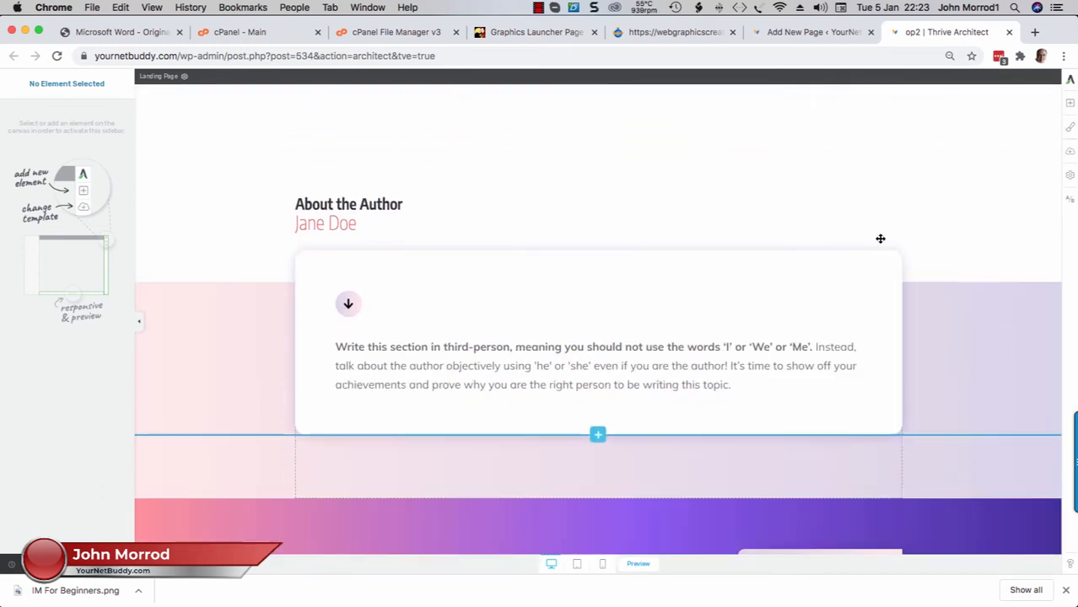
scroll(1044, 321, down, 10)
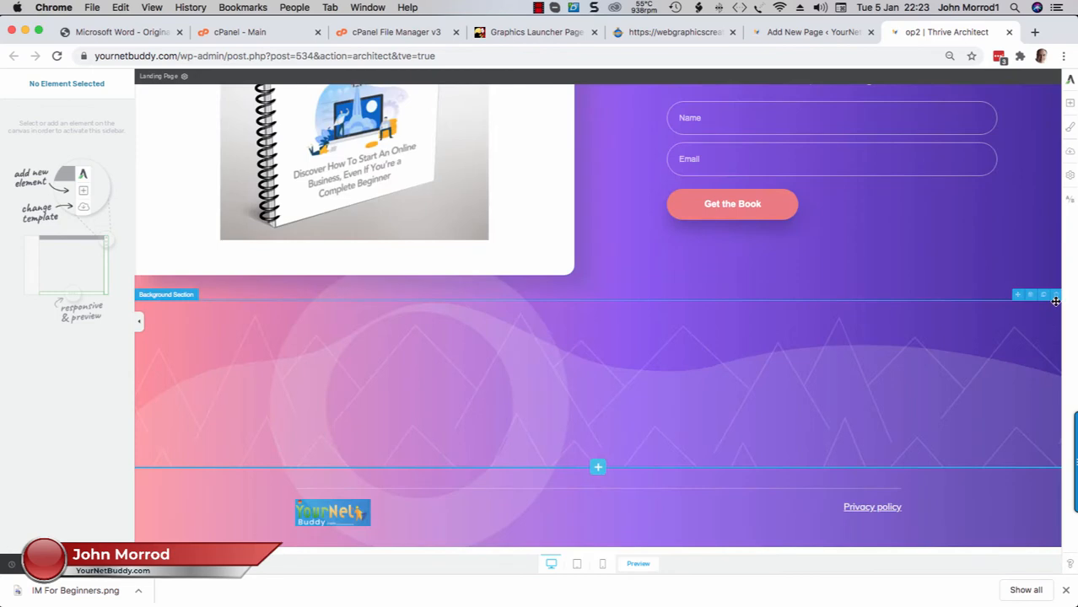
click(1055, 295)
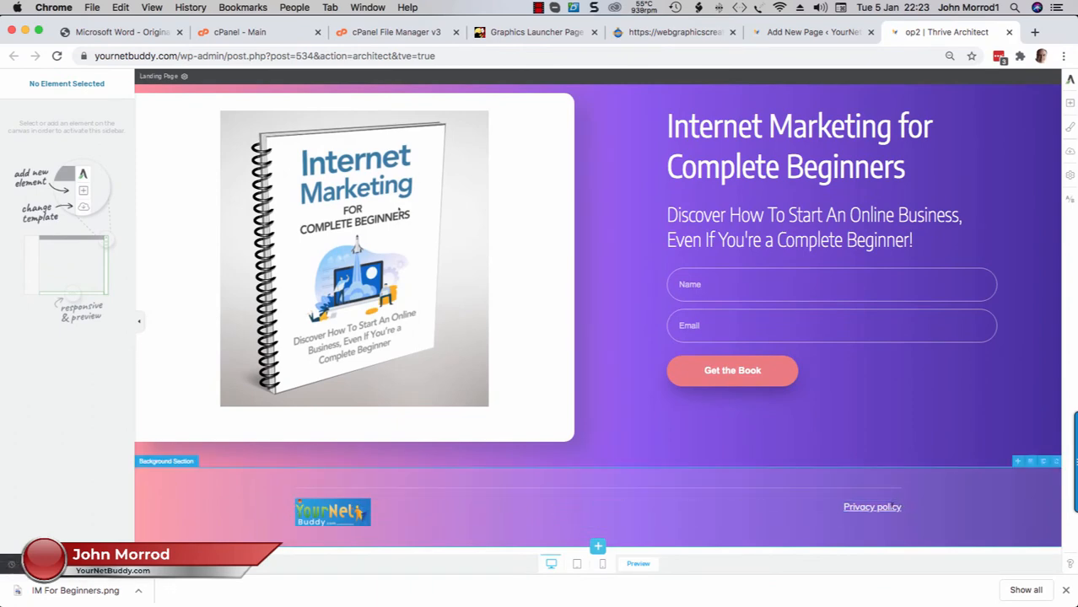
click(890, 505)
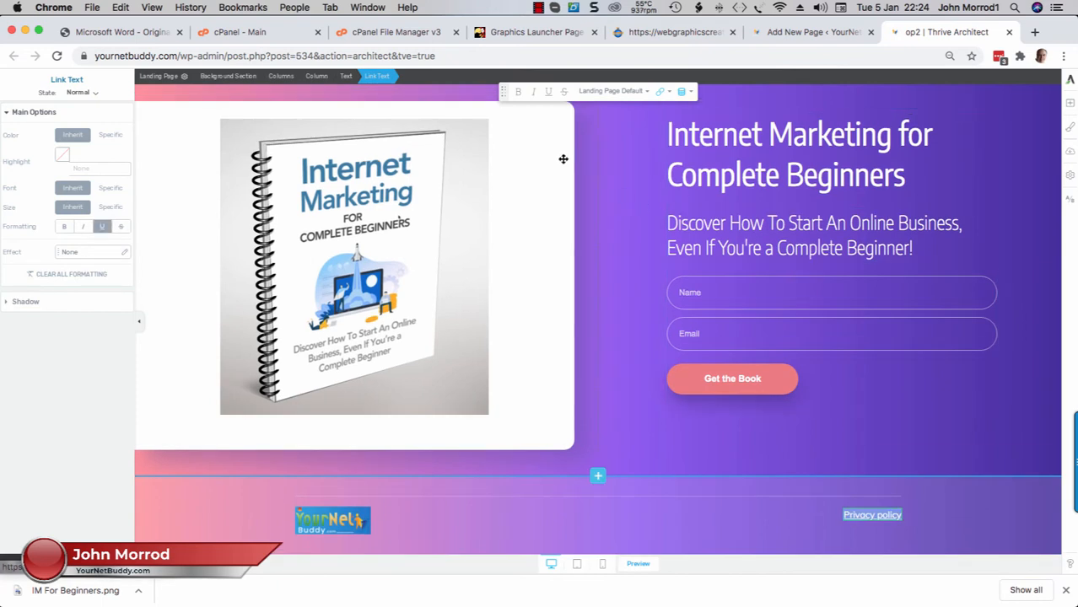
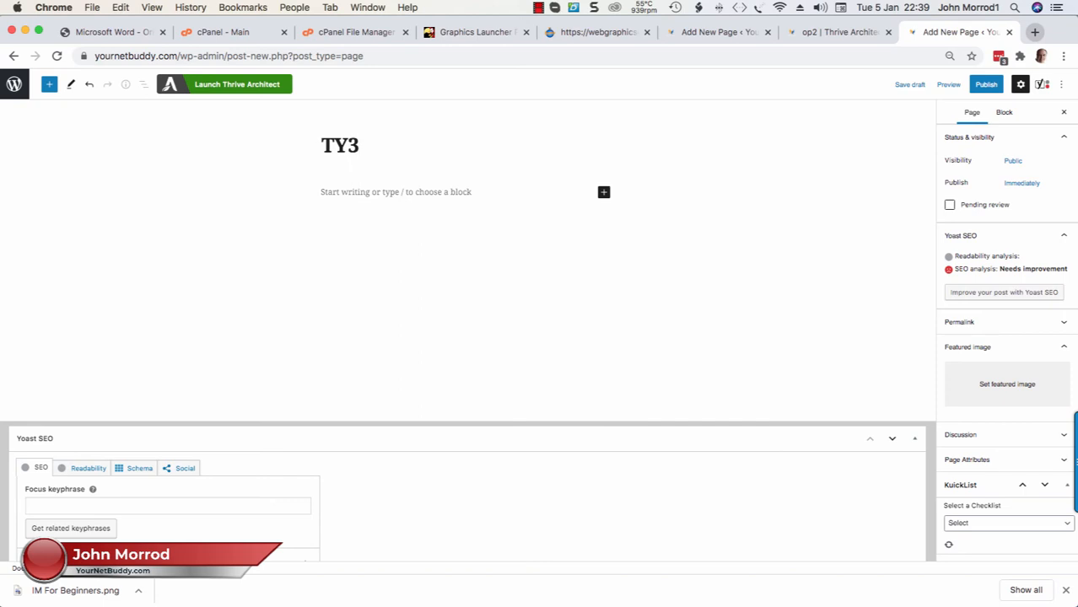
Complete the new page's title as TY362 and publish the page.
text(62)
click(985, 85)
click(986, 85)
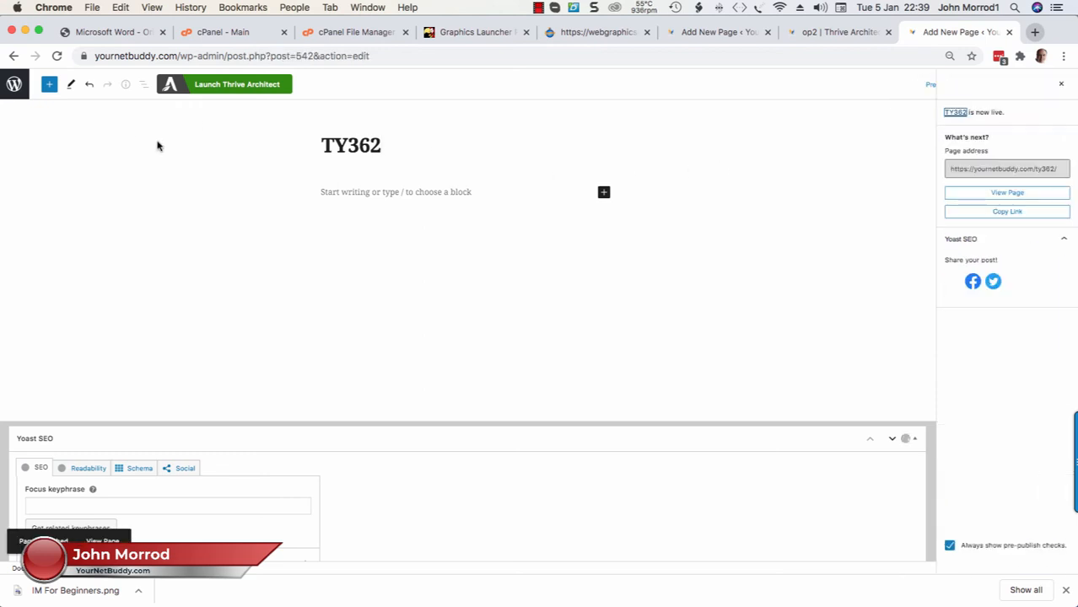
Launch Thrive Architect on the TY362 page and apply the Ebook Smart Thank You download template as a pre-built landing page.
click(220, 89)
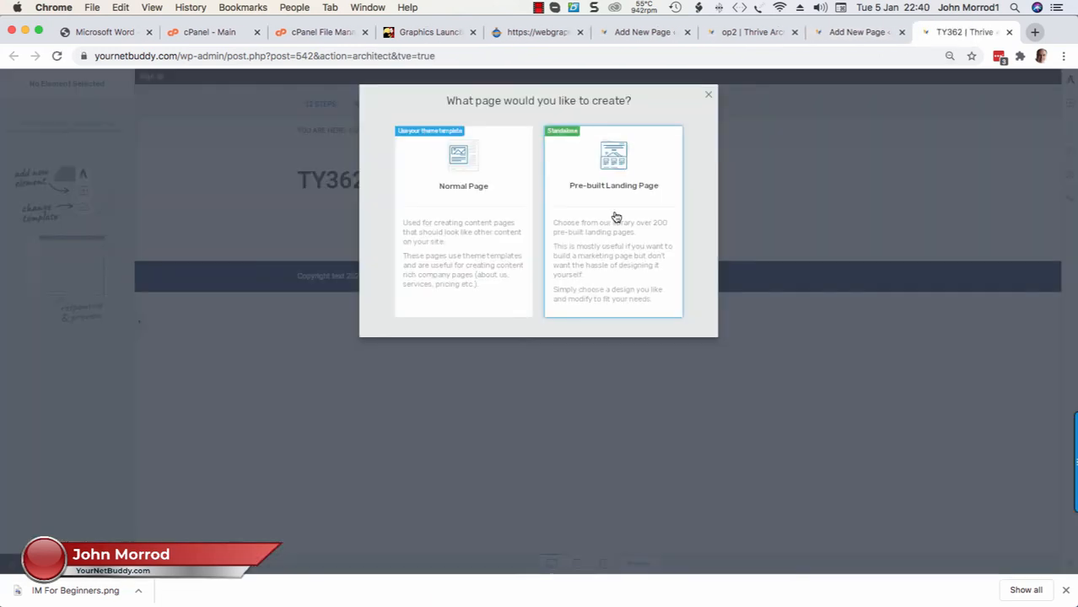
click(616, 218)
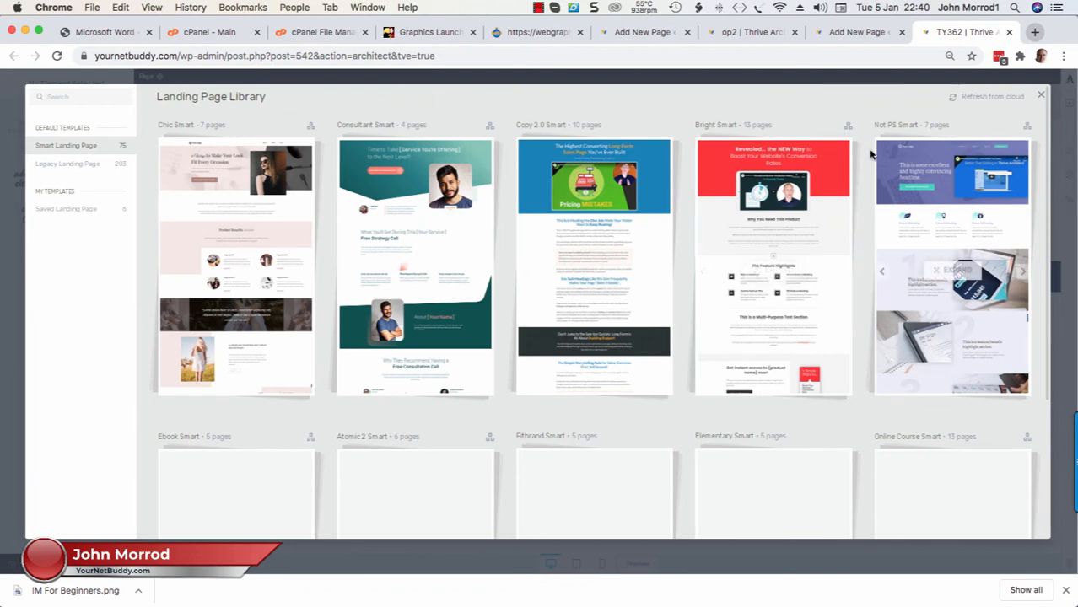
scroll(384, 201, down, 3)
scroll(385, 201, down, 2)
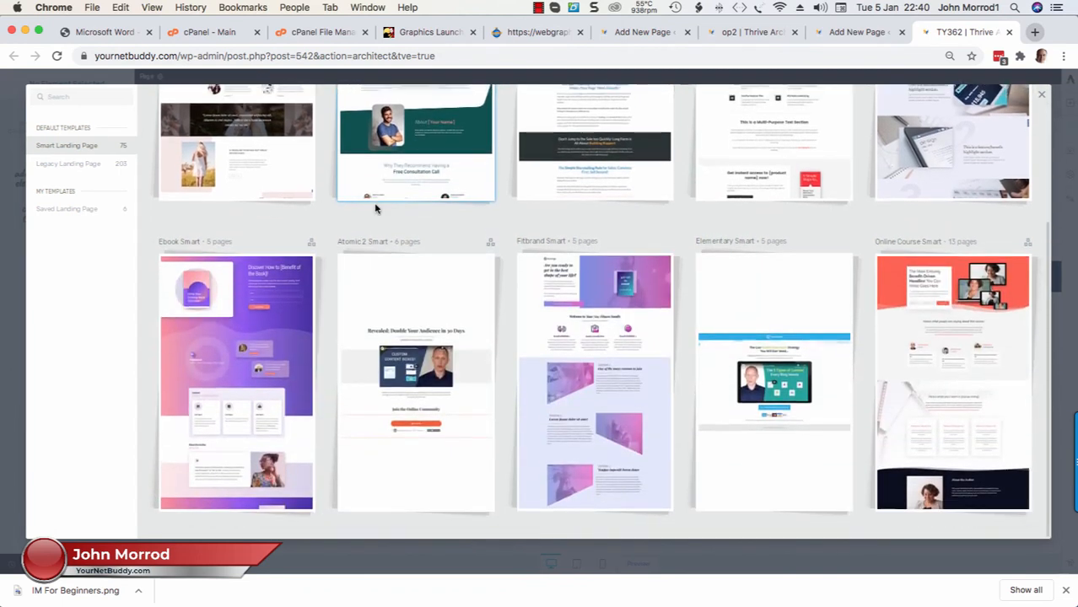
click(266, 298)
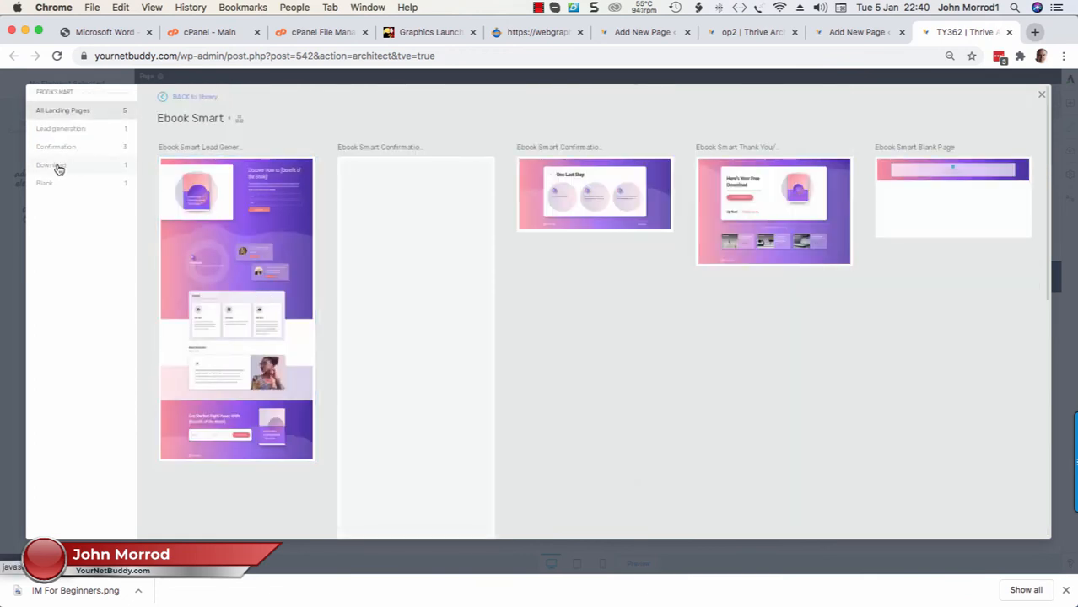
click(57, 166)
click(222, 209)
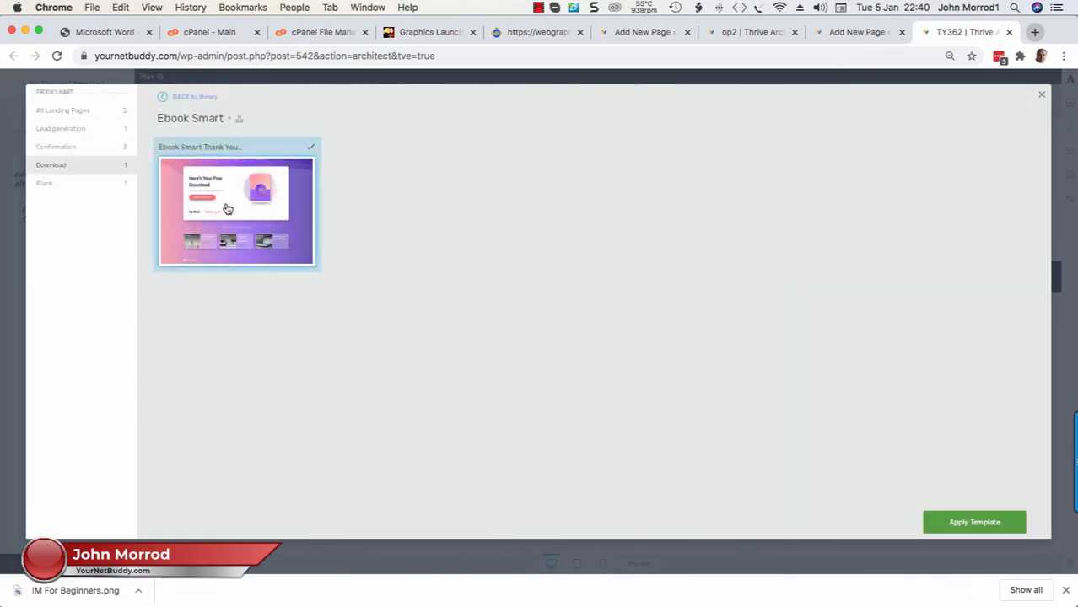
click(977, 523)
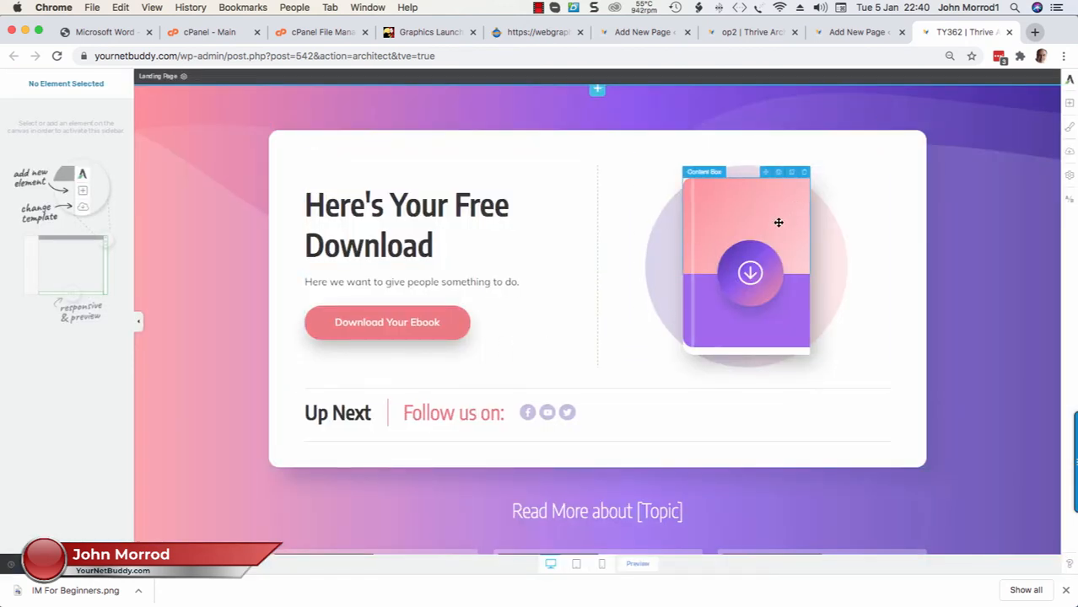
Replace the placeholder book graphic beside the download heading with the IM-For-Beginners.png image from the media library.
click(806, 173)
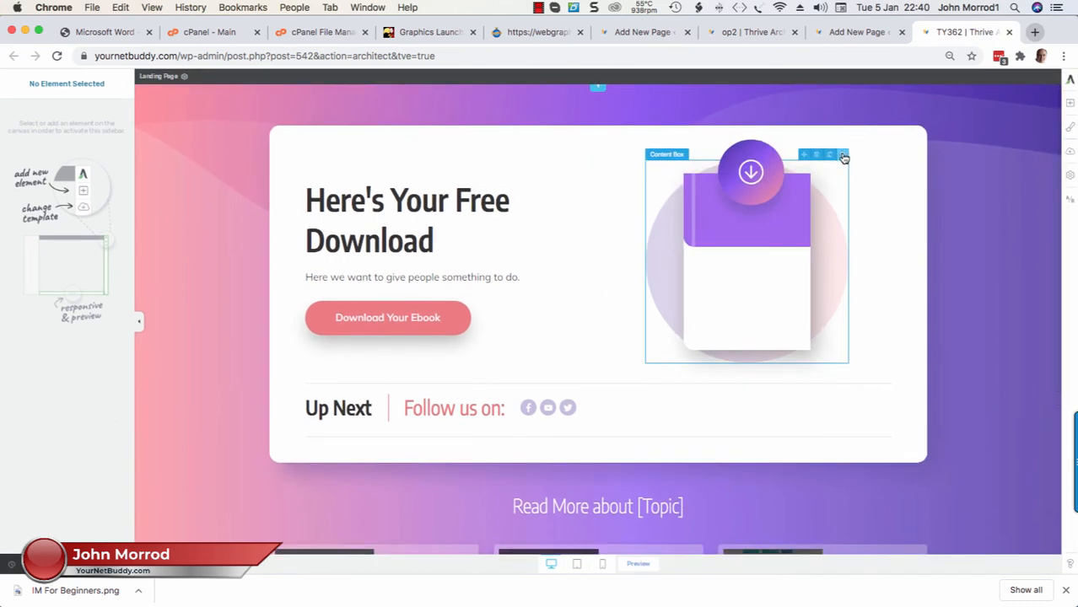
click(844, 157)
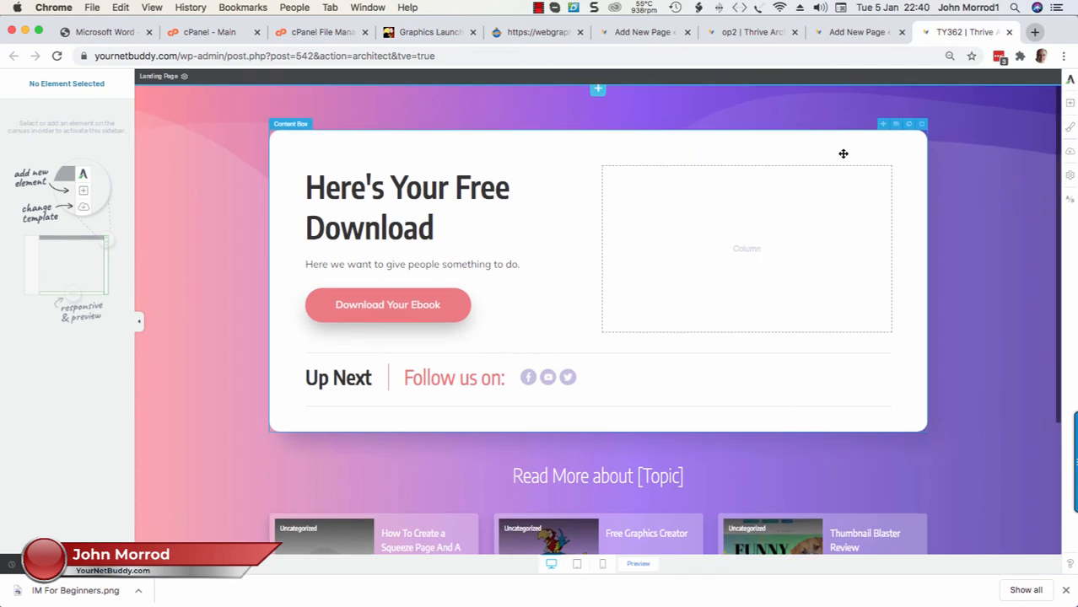
click(1069, 103)
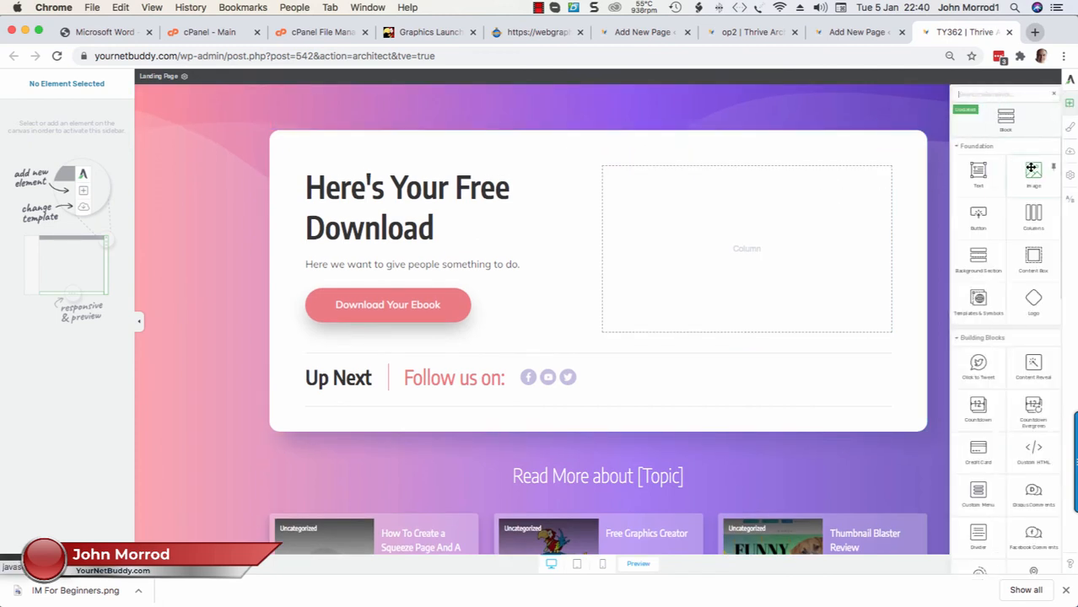
drag(1033, 170, 728, 242)
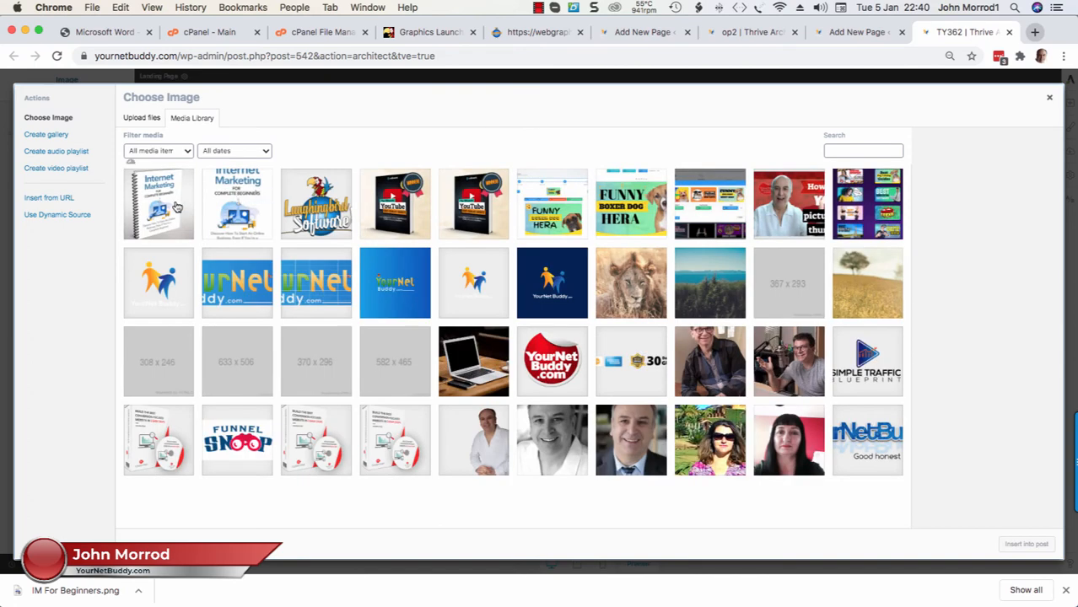
click(156, 214)
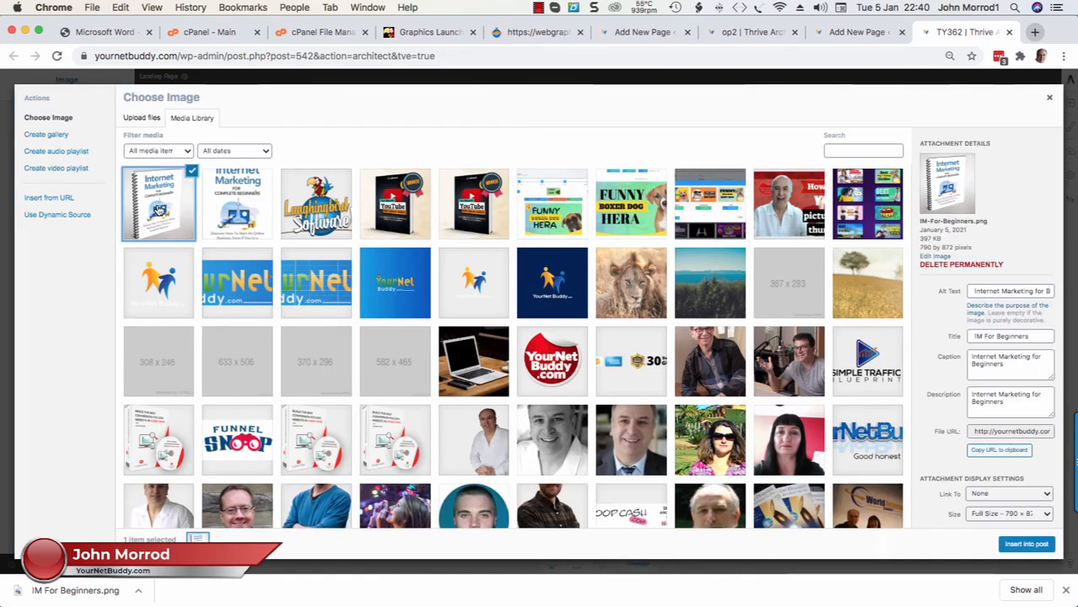
click(1025, 545)
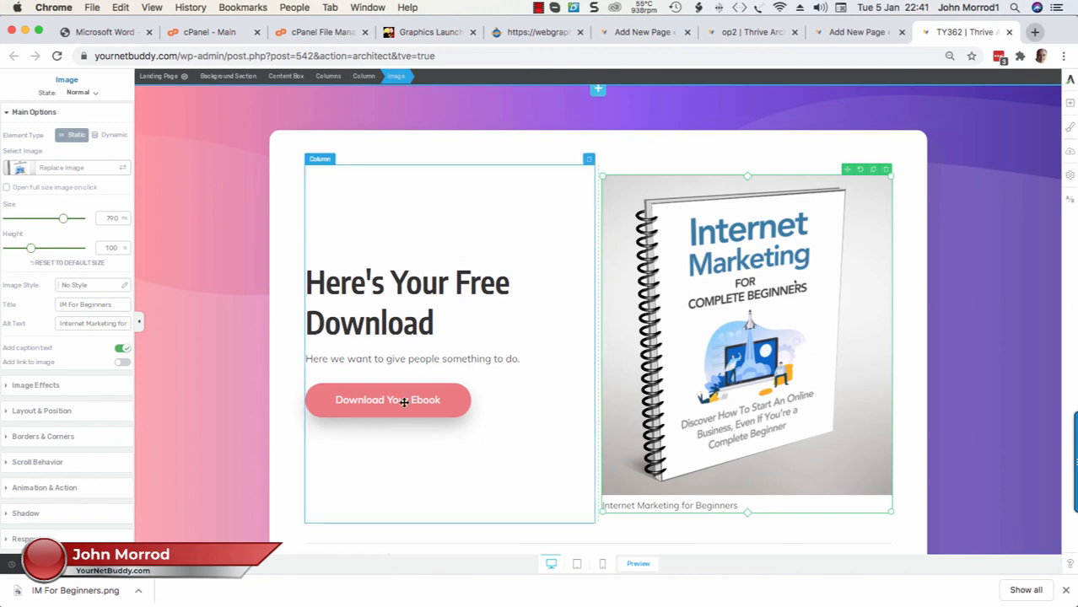
click(379, 400)
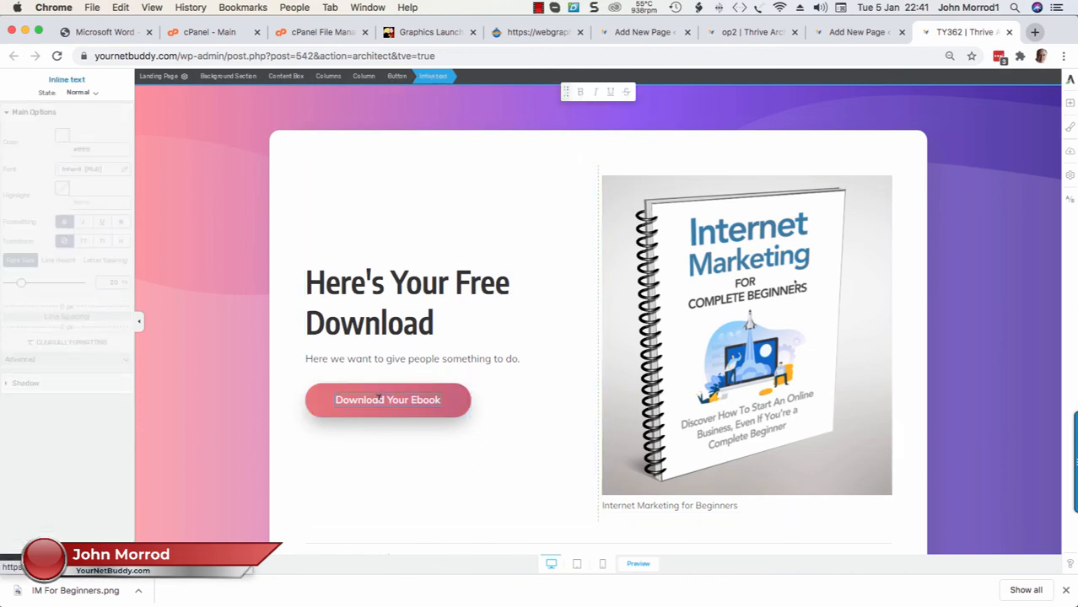
click(454, 404)
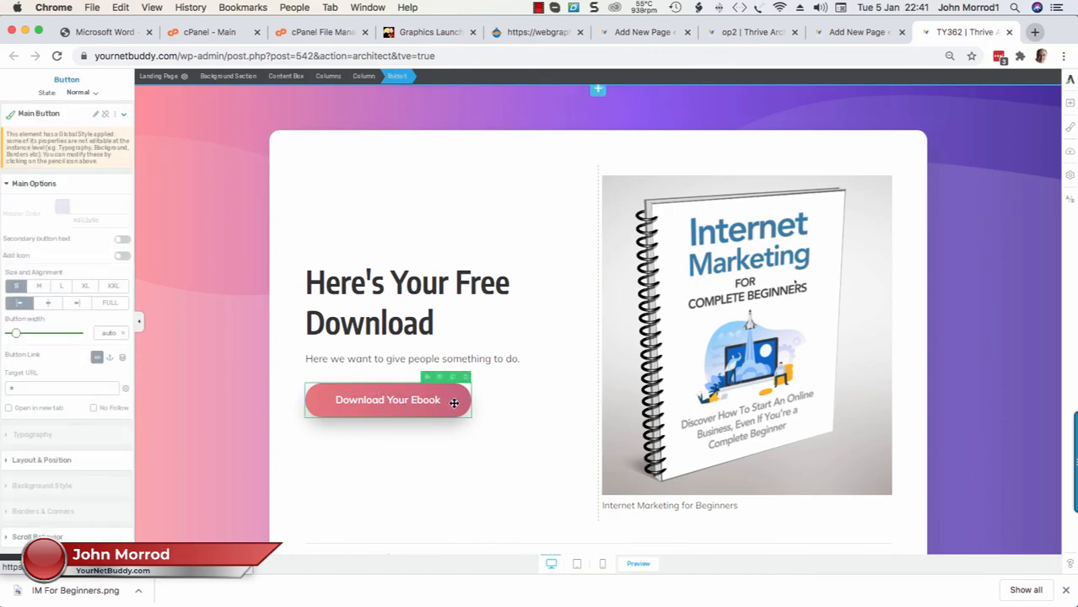
click(396, 400)
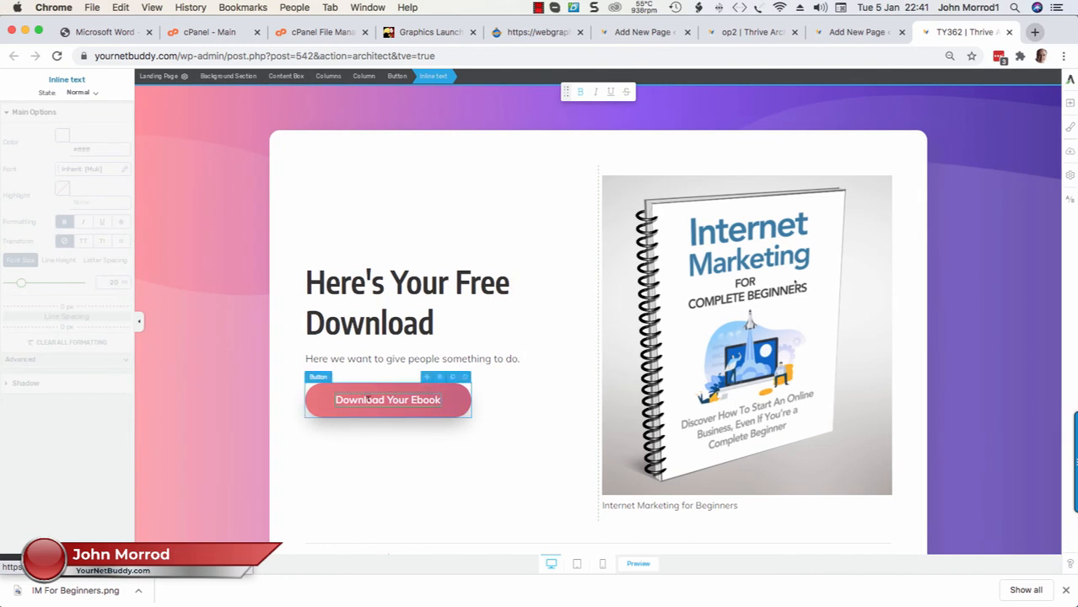
click(452, 398)
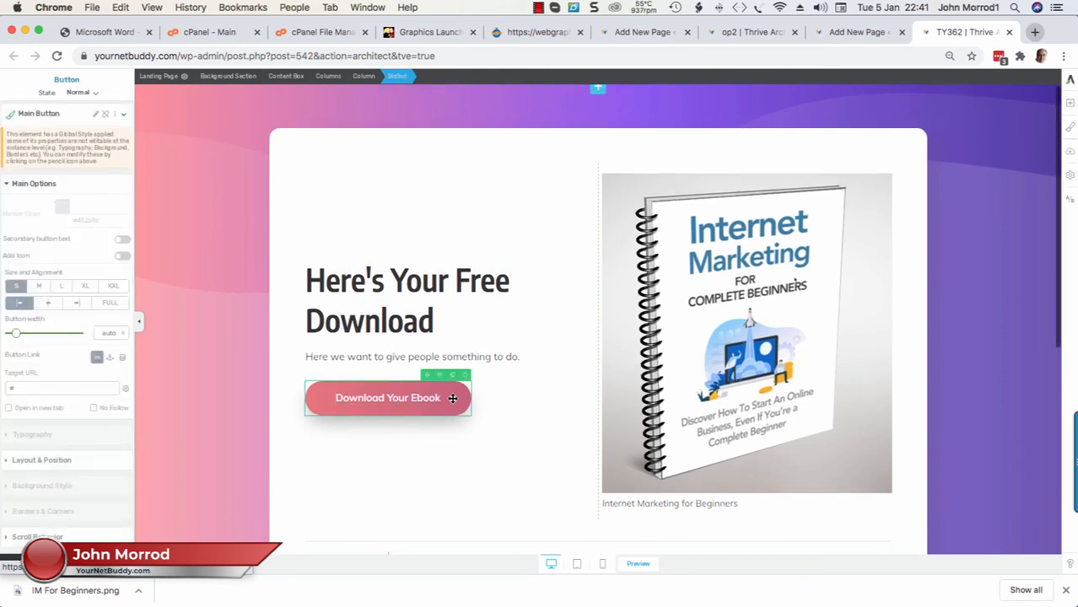
click(48, 382)
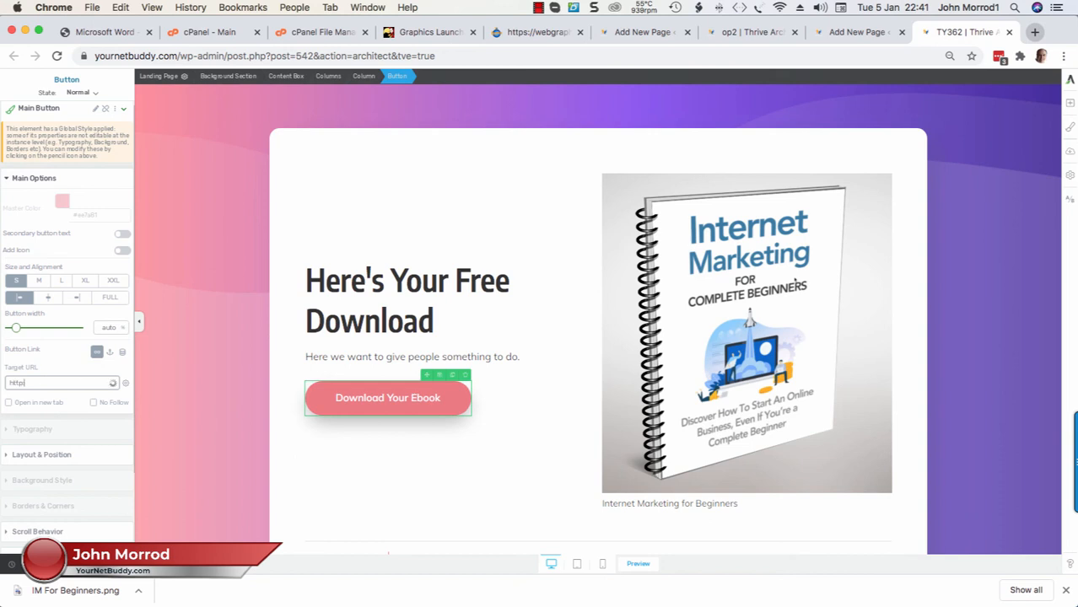
text(//)
text(yournetbuddy.com/IM.pdf)
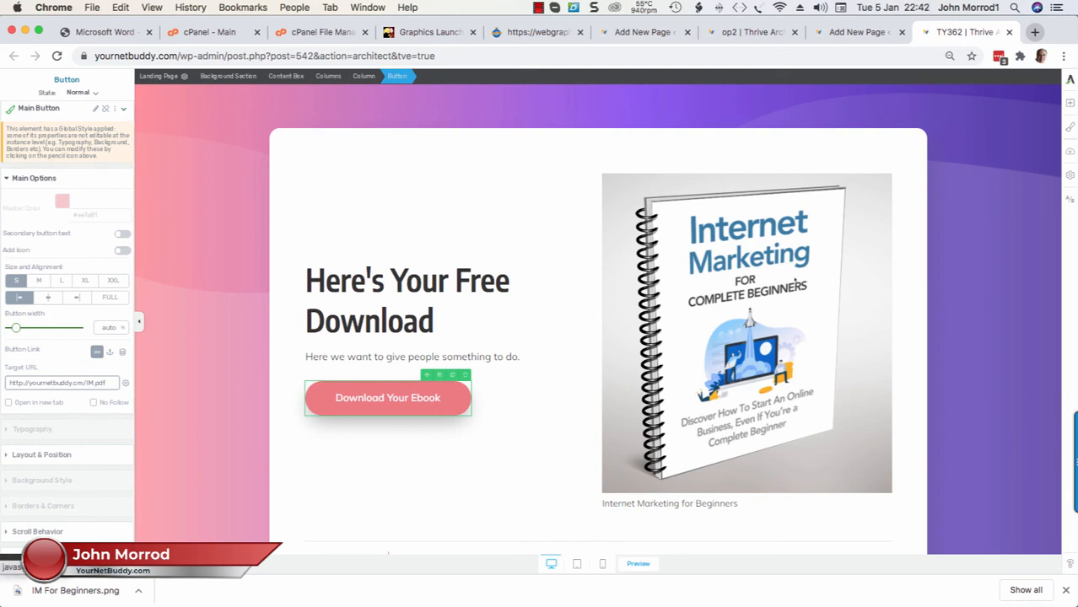
click(8, 402)
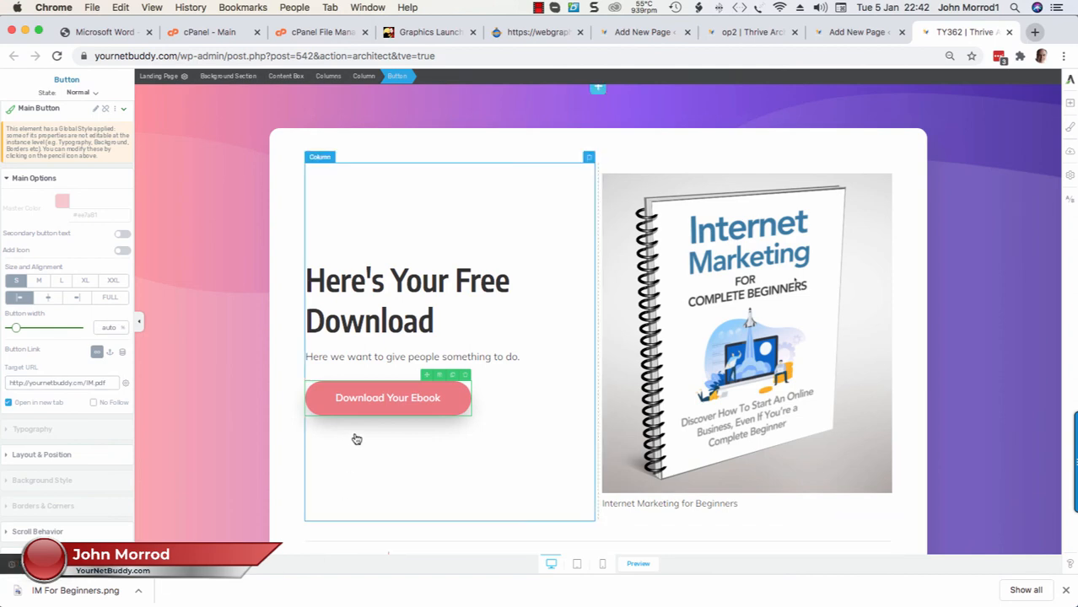
Delete the "Read More about [Topic]" heading, the related post cards, the Up Next follow row and the footer logo.
scroll(485, 433, down, 5)
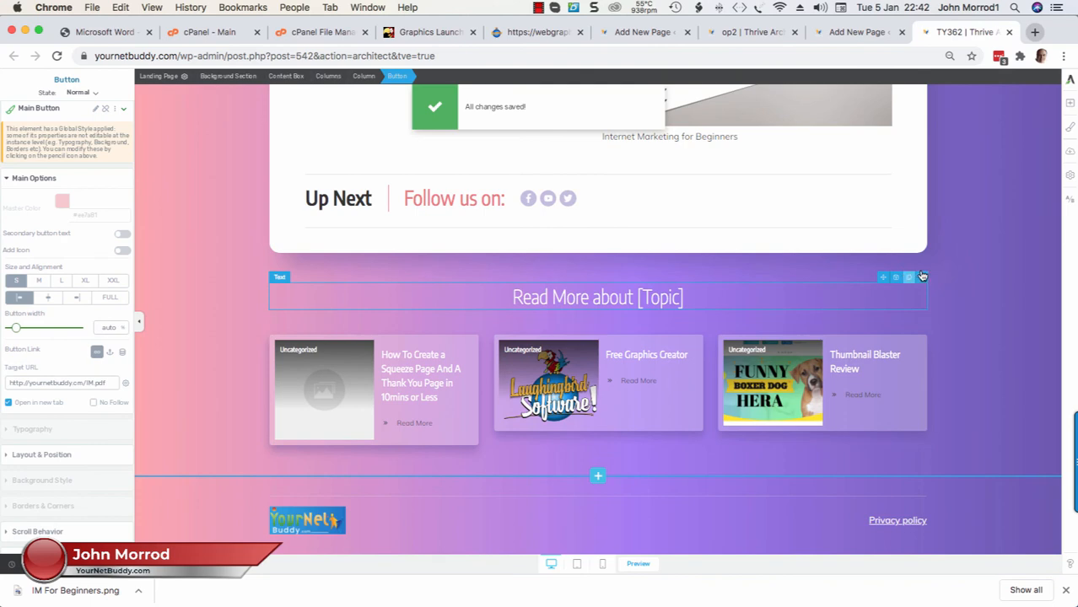
click(923, 283)
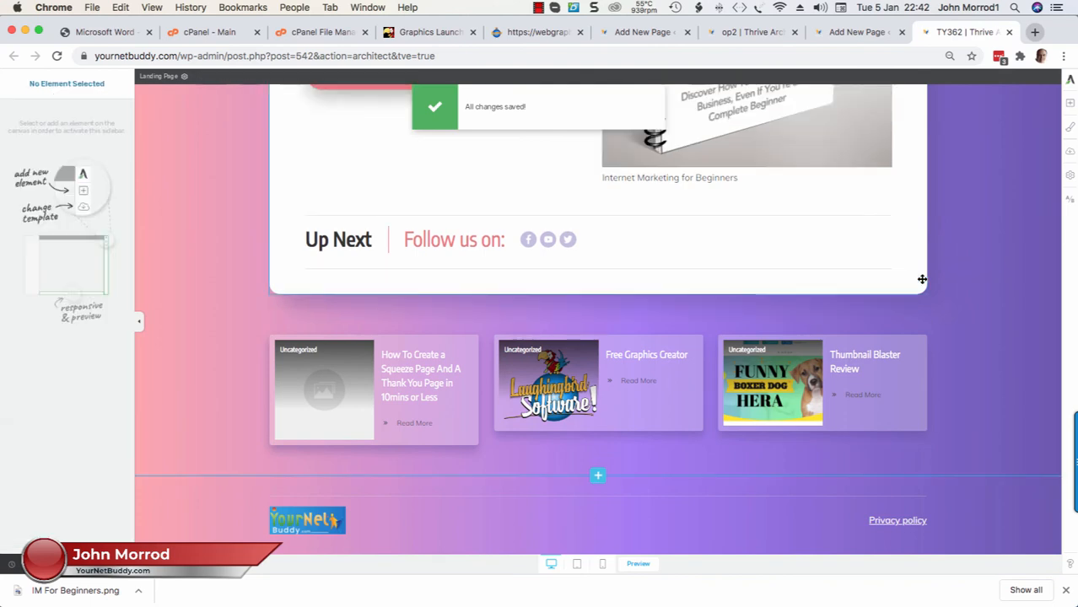
click(922, 279)
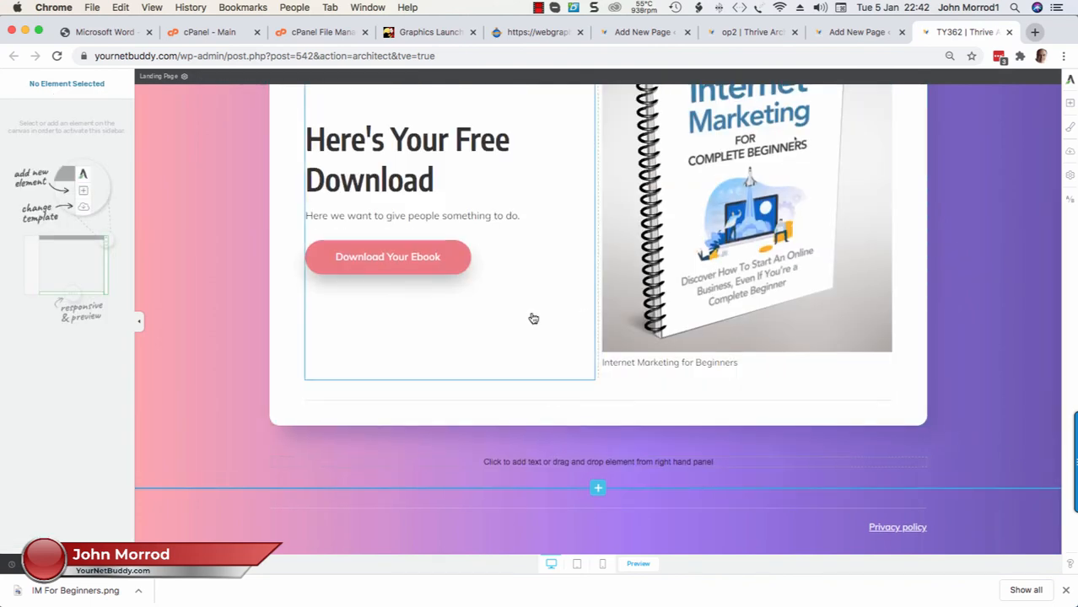
scroll(532, 317, up, 3)
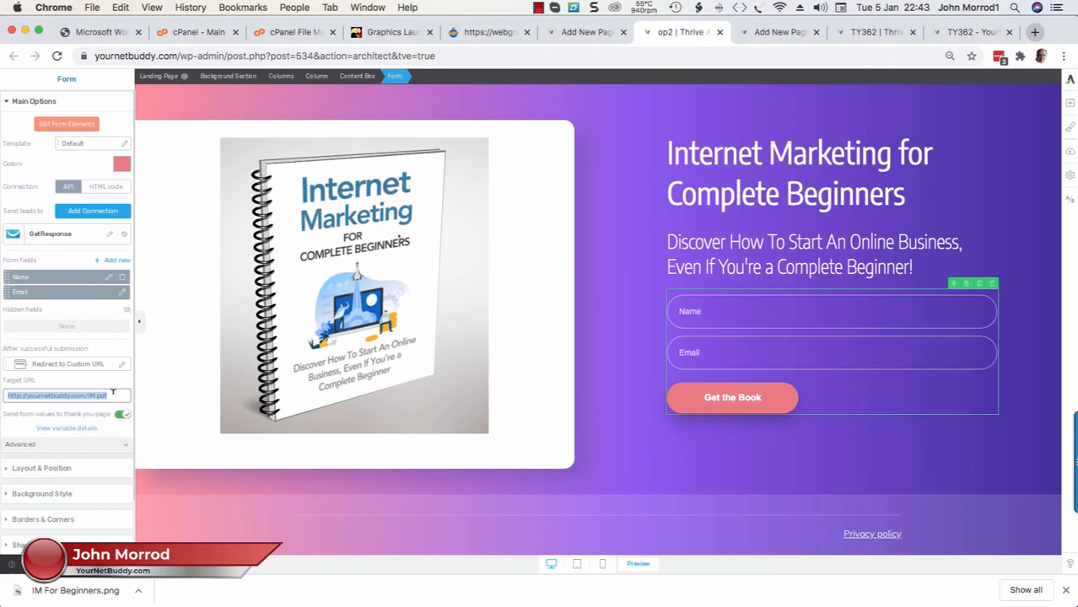
click(113, 394)
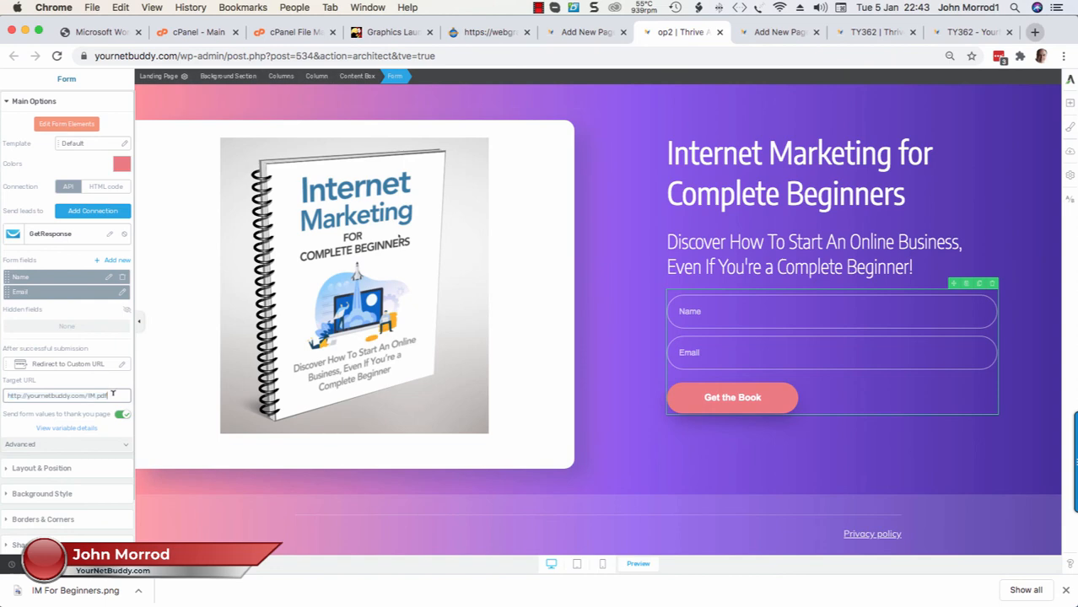
drag(113, 394, 1, 394)
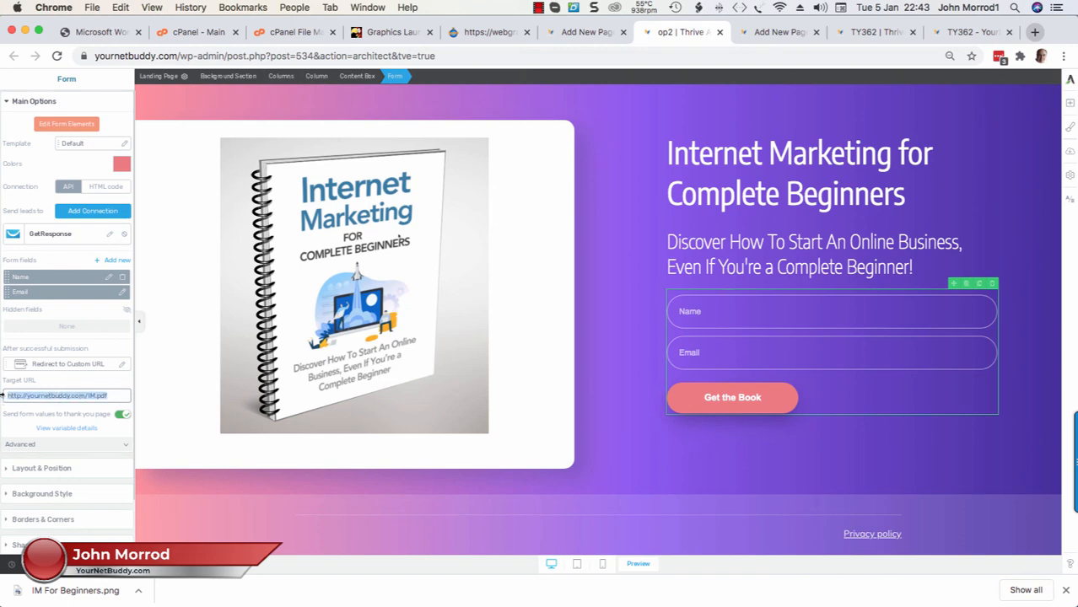
click(117, 396)
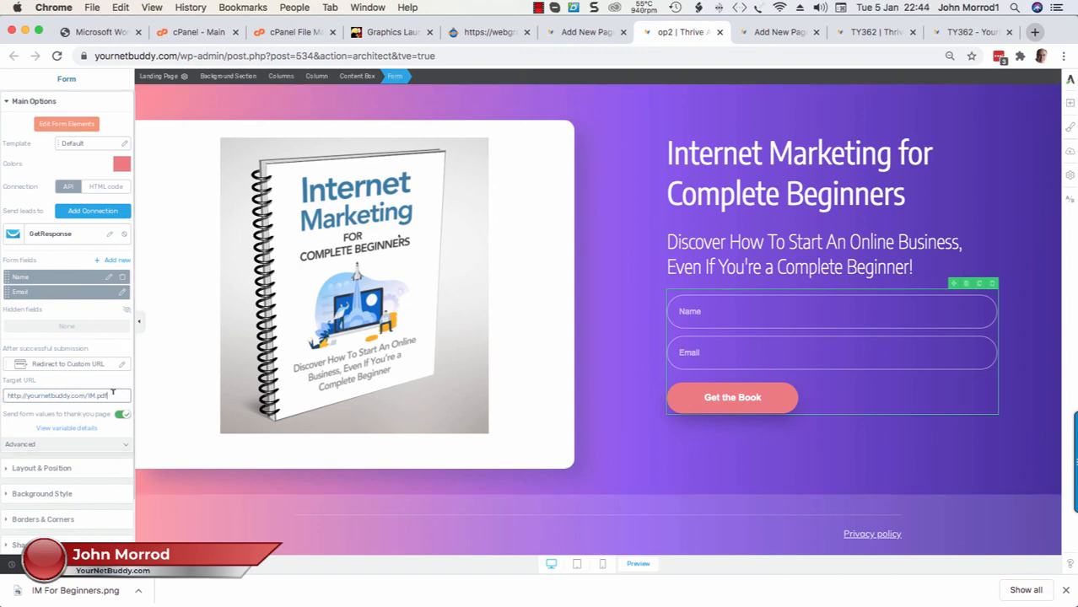
drag(113, 394, 2, 390)
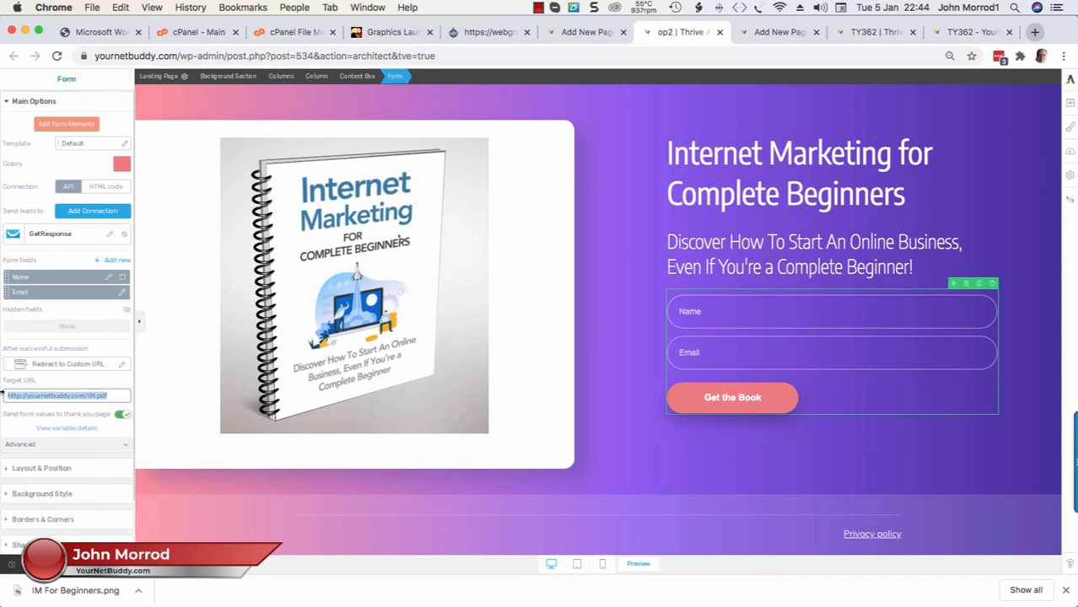
text(https://yournetbuddy.com/ty362/)
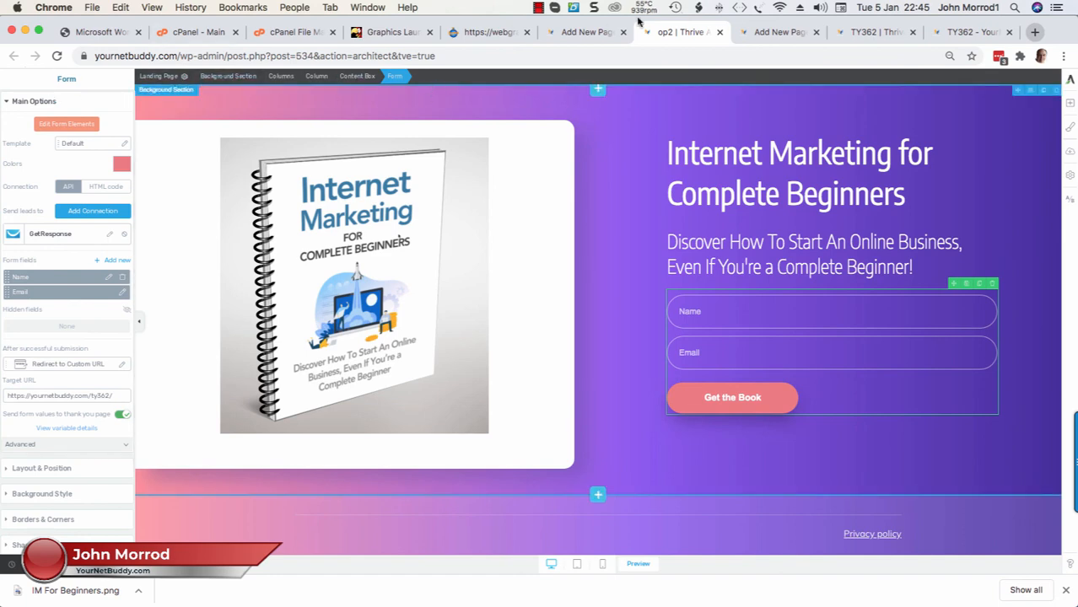
Open the WordPress list of all pages and locate the op2 and TY362 pages.
click(613, 33)
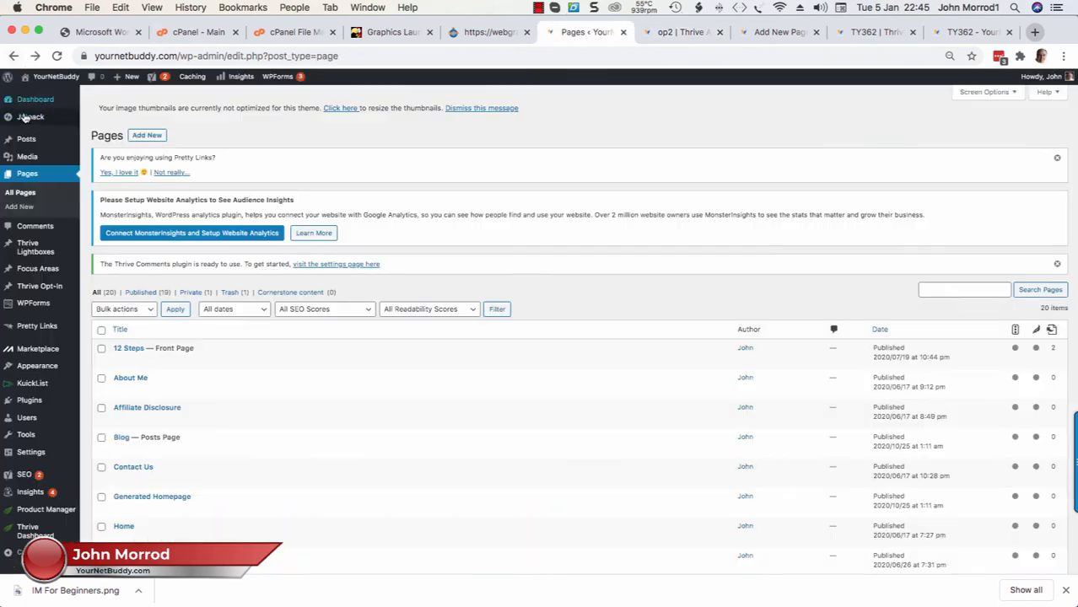
click(28, 174)
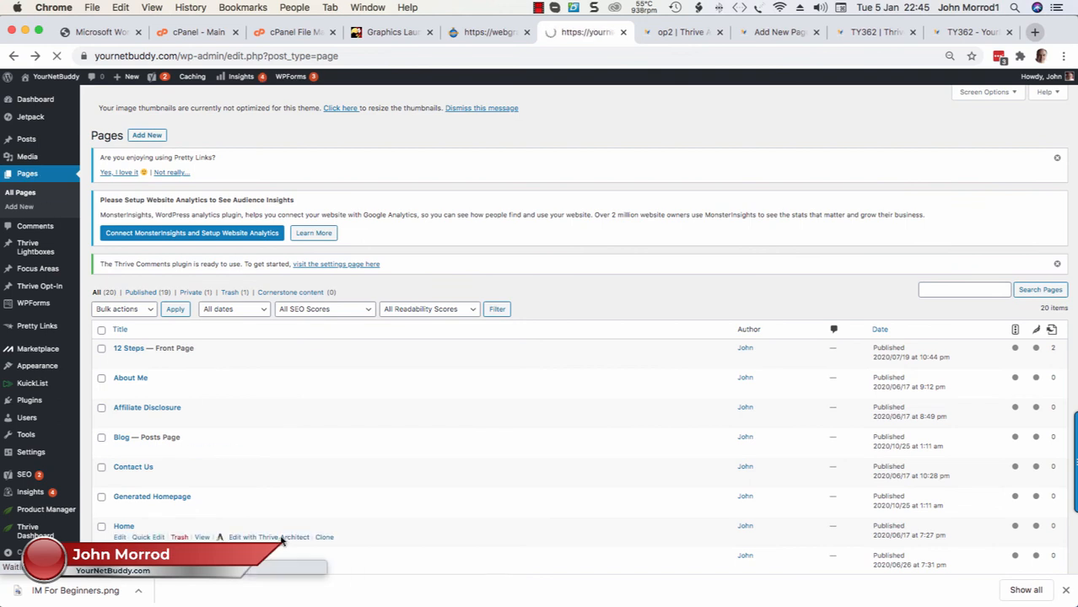
scroll(330, 410, down, 3)
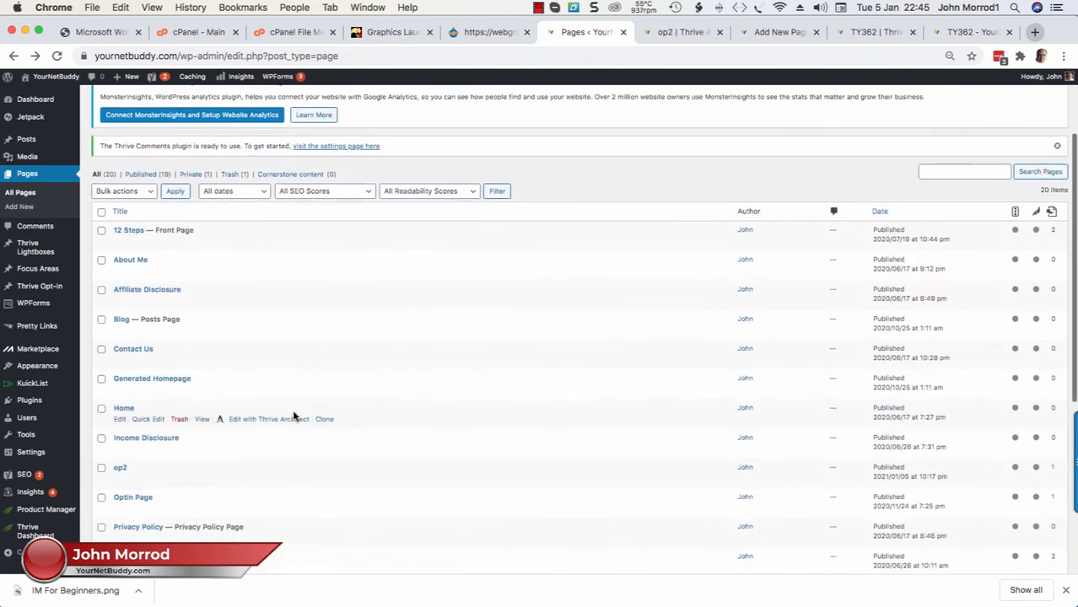
scroll(139, 434, down, 1)
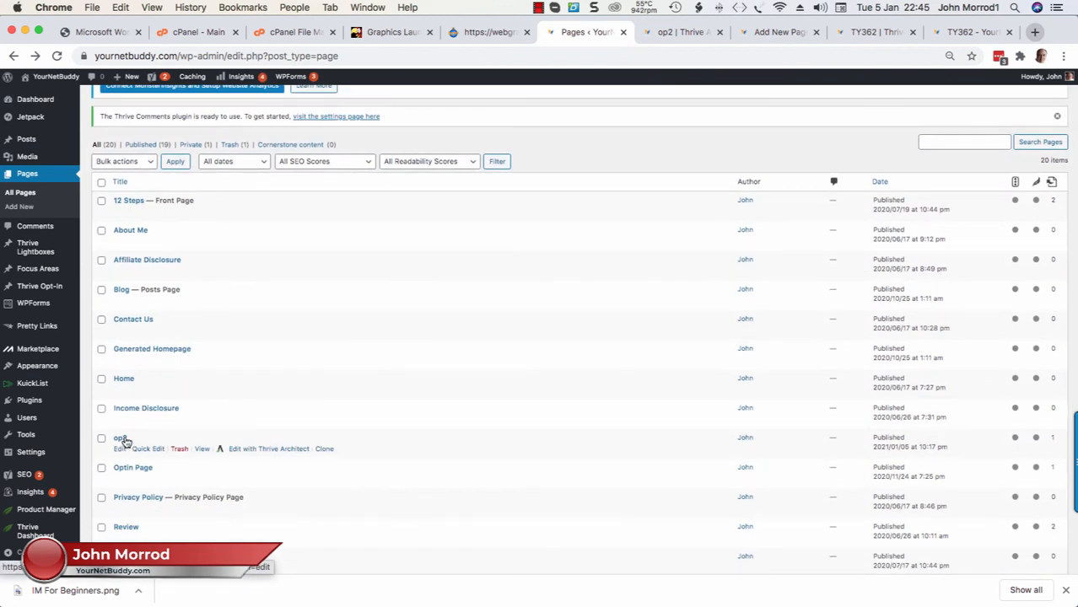
scroll(175, 456, down, 3)
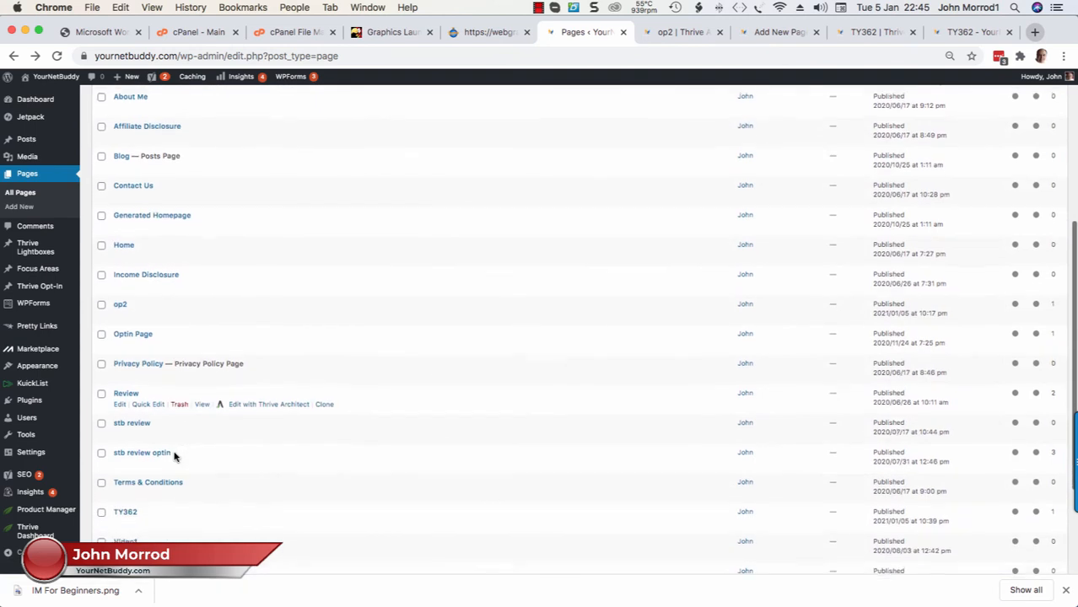
scroll(175, 456, down, 1)
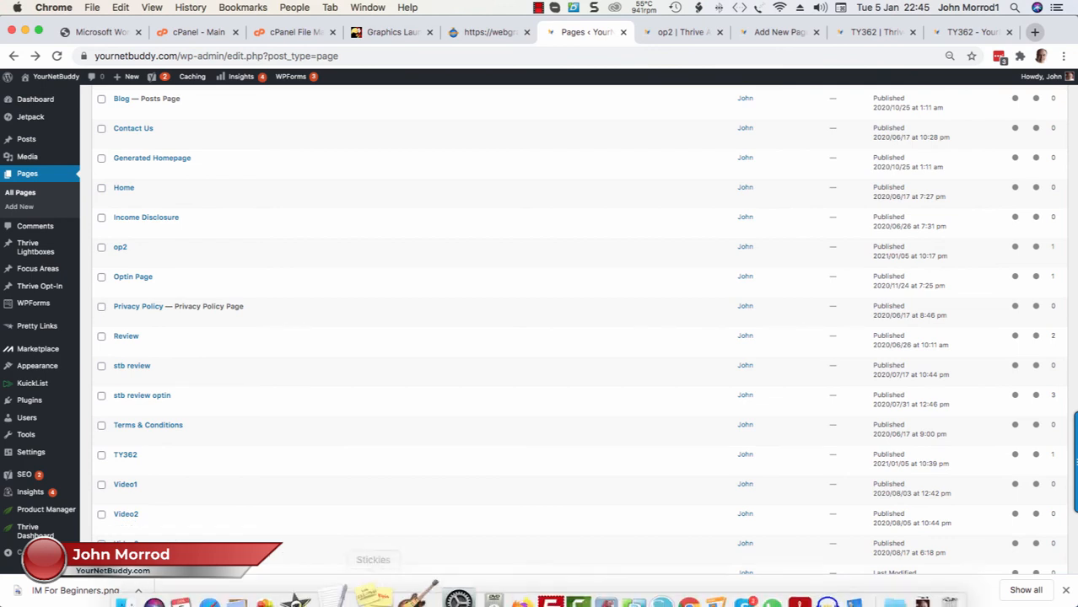
In TextEdit, centre the empty note window over the page list and note the page names TY362 and op2 on separate lines.
click(355, 588)
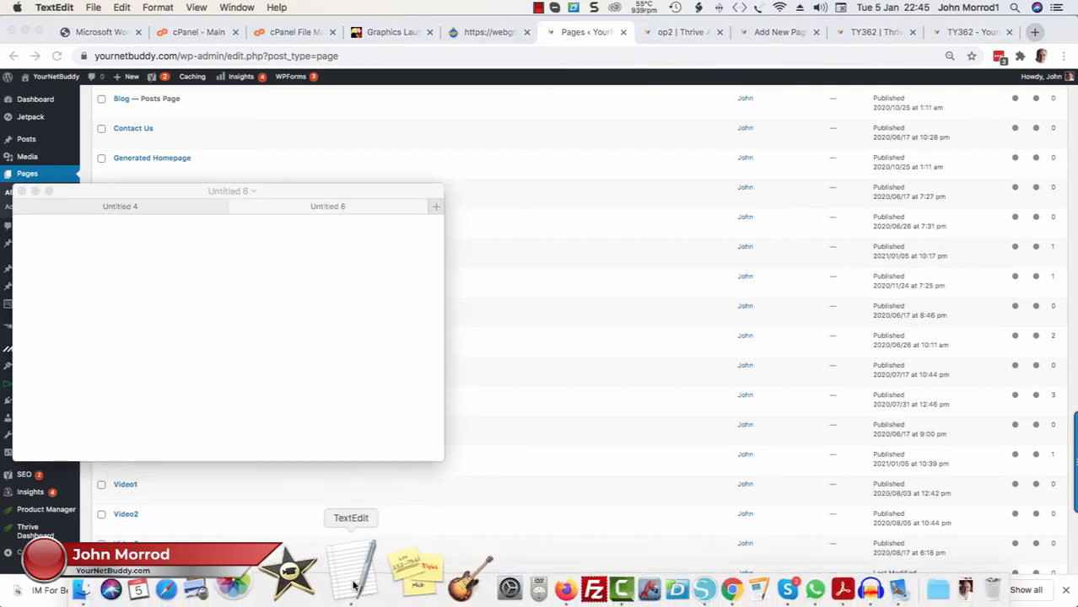
drag(158, 195, 400, 208)
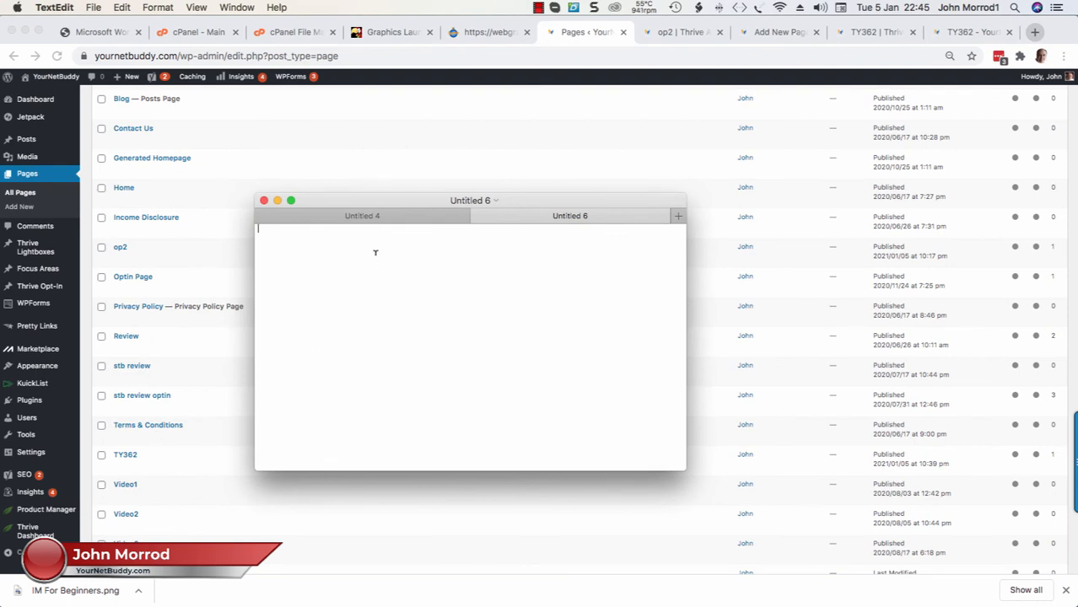
text(TY362)
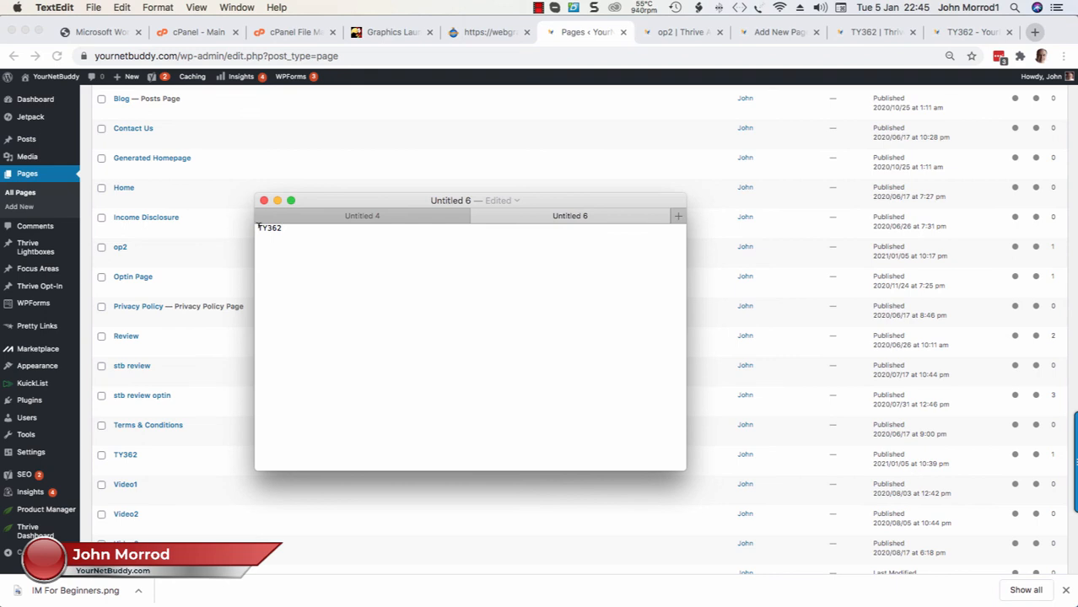
click(258, 228)
key(Return)
key(Return)
key(Return)
text(op2)
Switch to Chrome and load the live opt-in page at yournetbuddy.com/op2 in a new tab.
click(1034, 34)
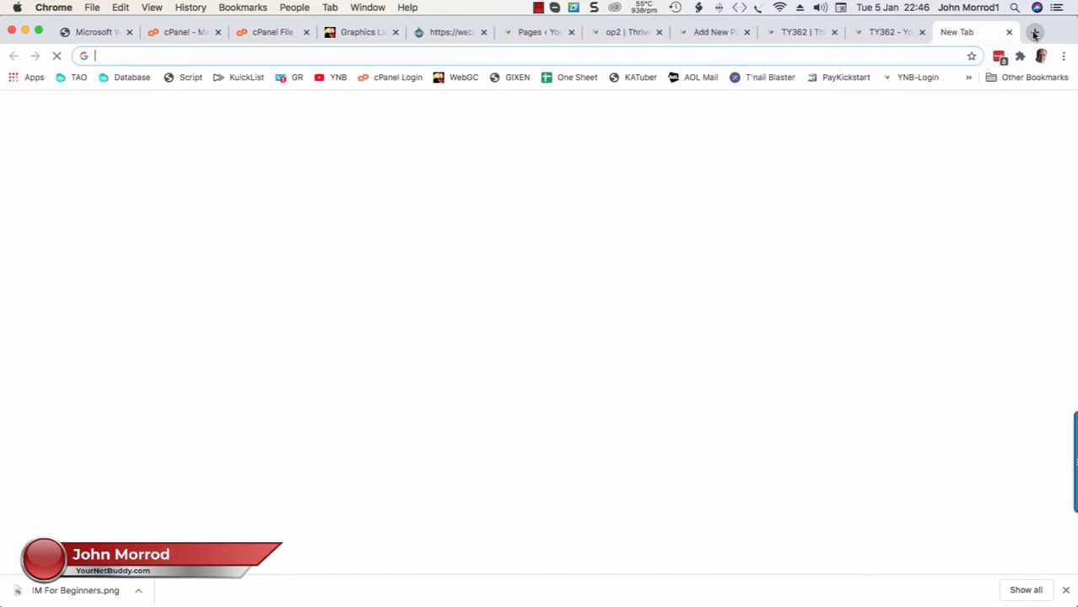
click(218, 56)
text(yournet)
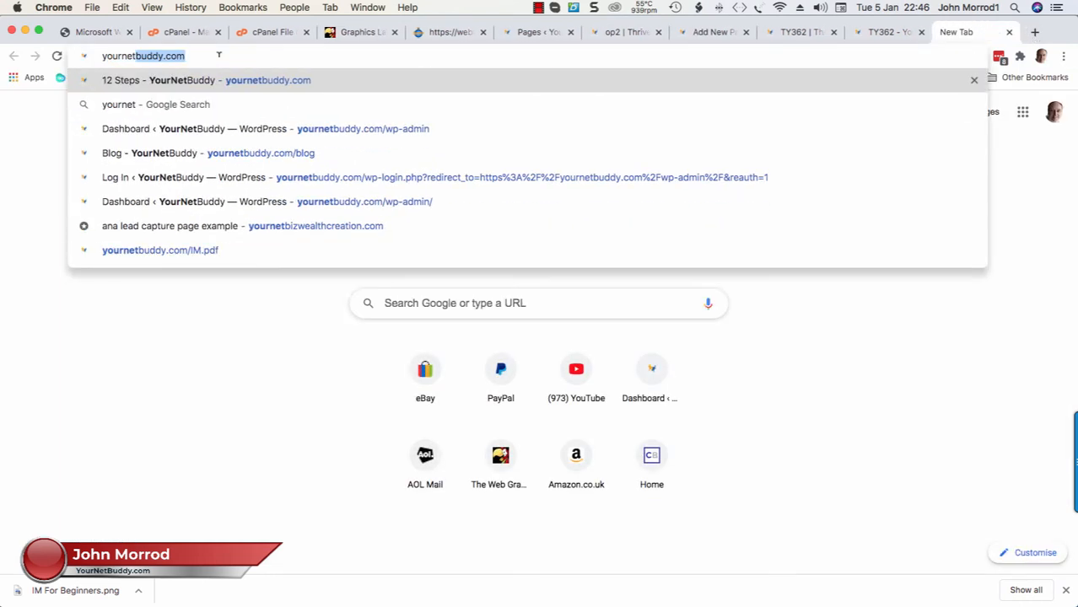
text(buddy.com/)
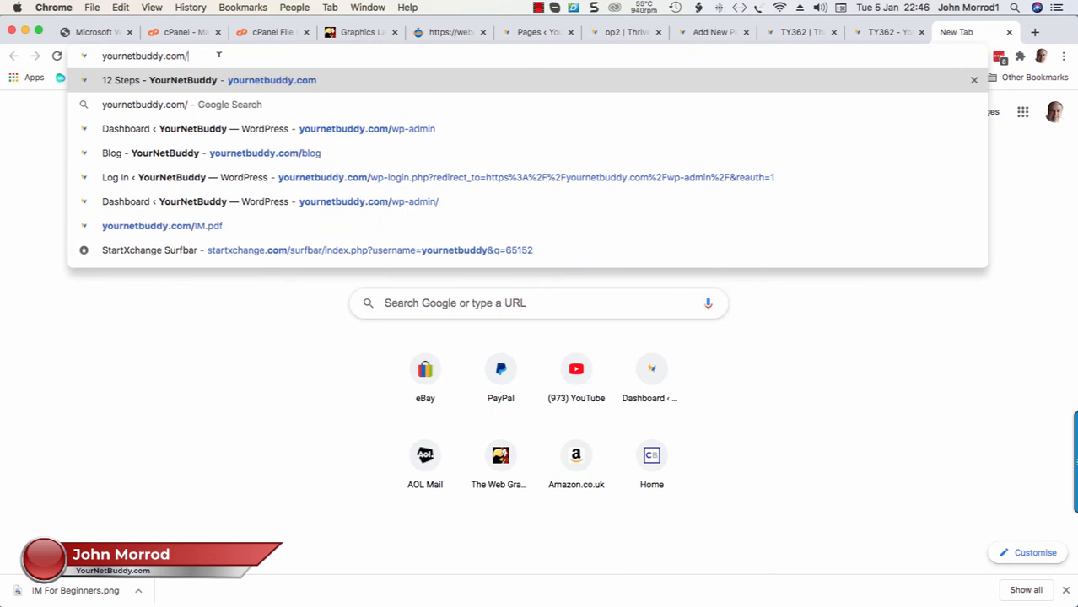
text(op2)
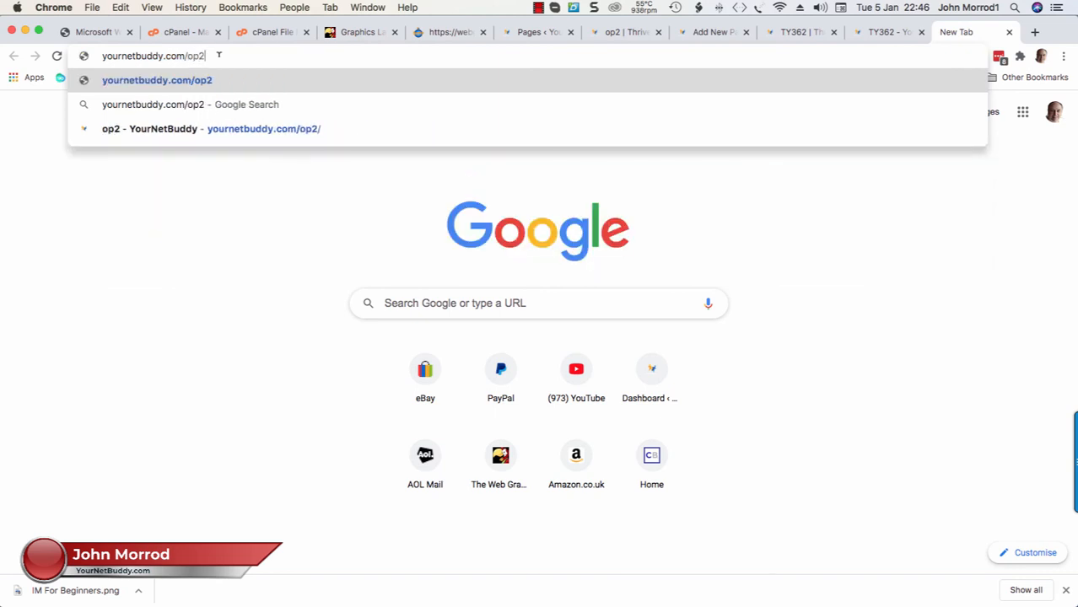
key(Return)
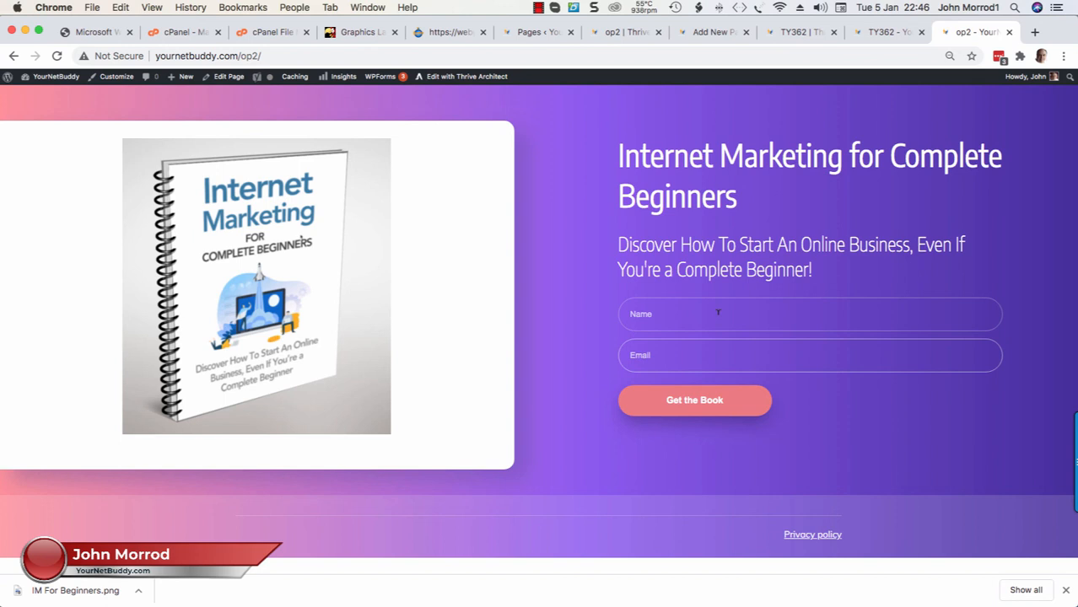
Test the opt-in form by entering the subscriber's first name and e-mail address and submitting it with Get the Book.
click(666, 312)
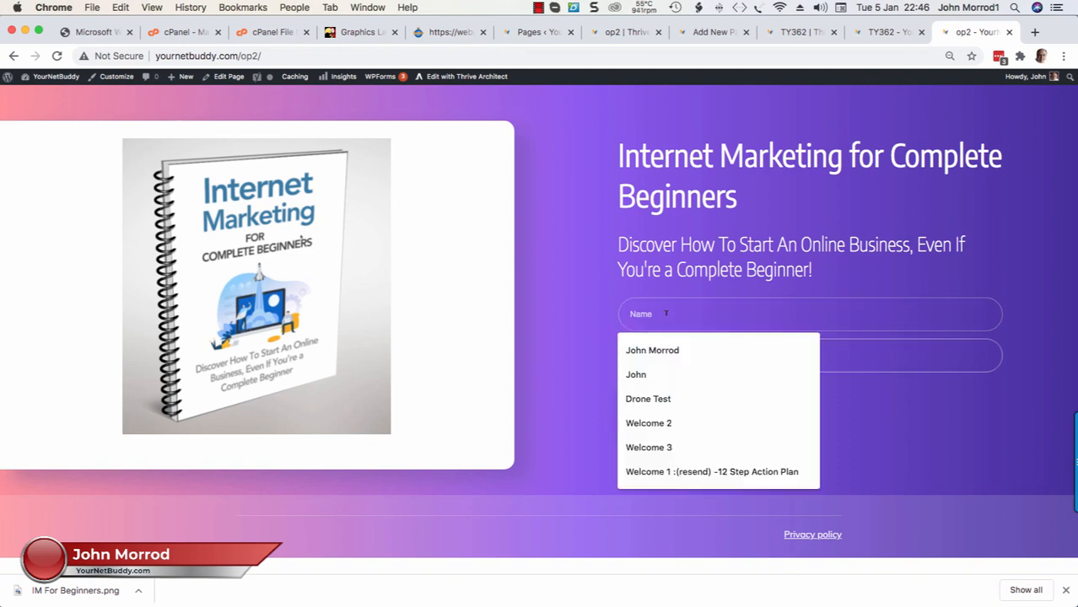
text(John)
key(Tab)
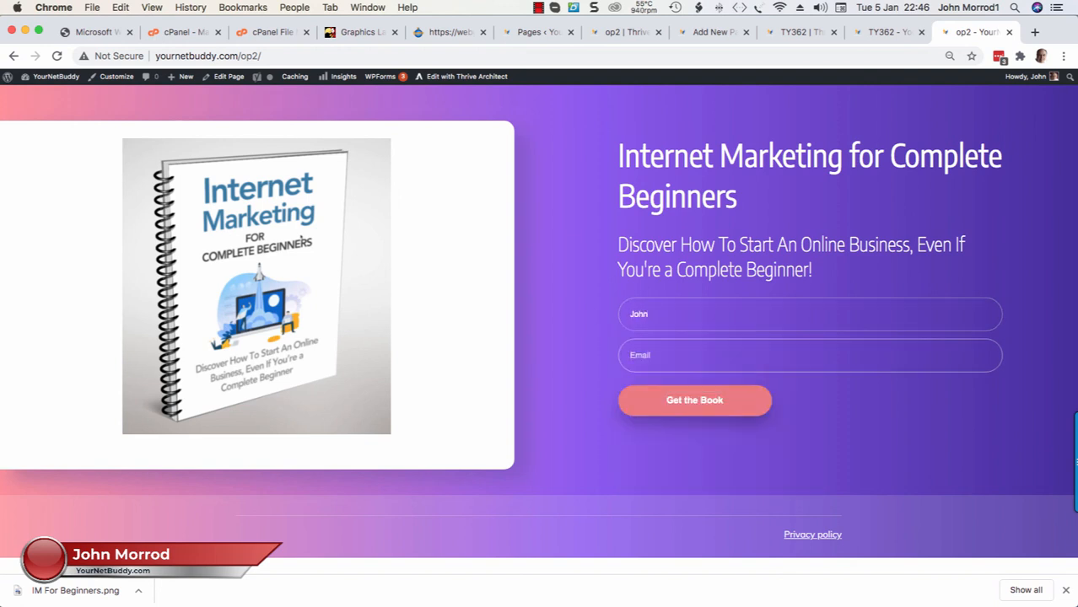
text(joh)
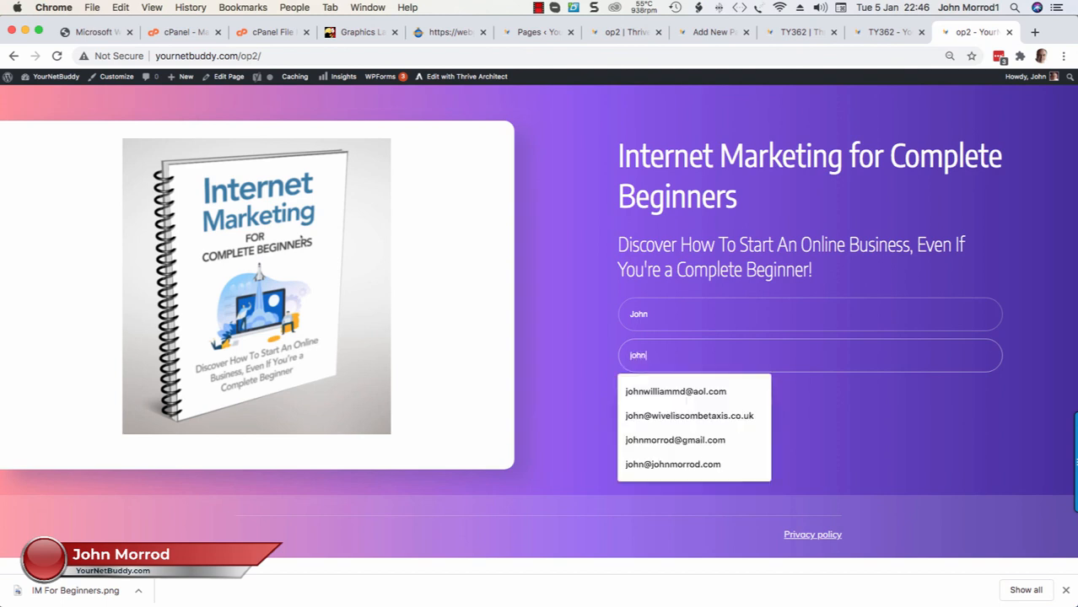
click(652, 390)
click(697, 398)
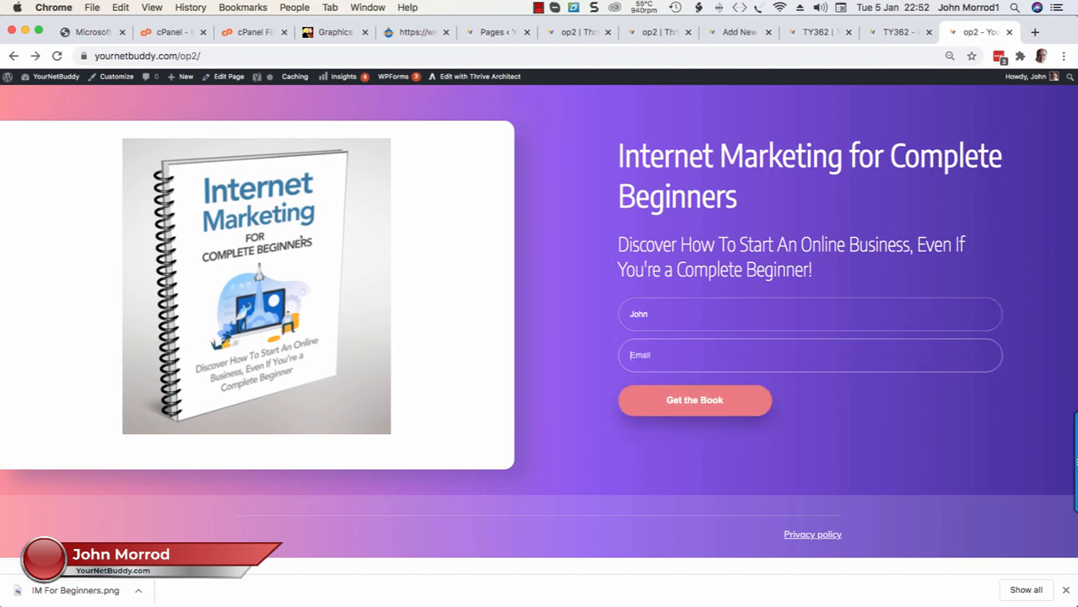
text(jo)
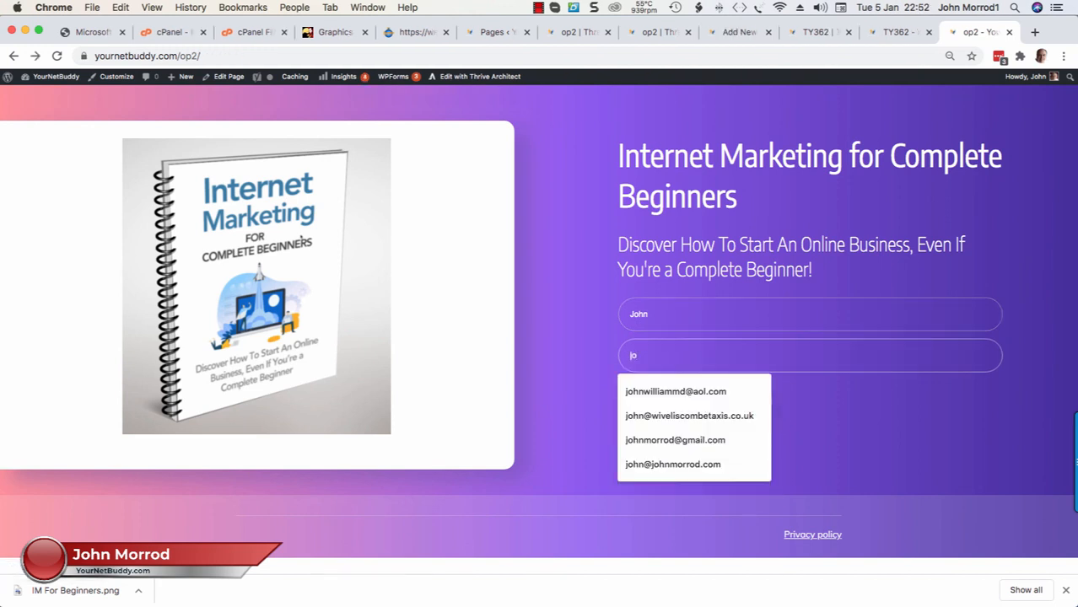
click(652, 391)
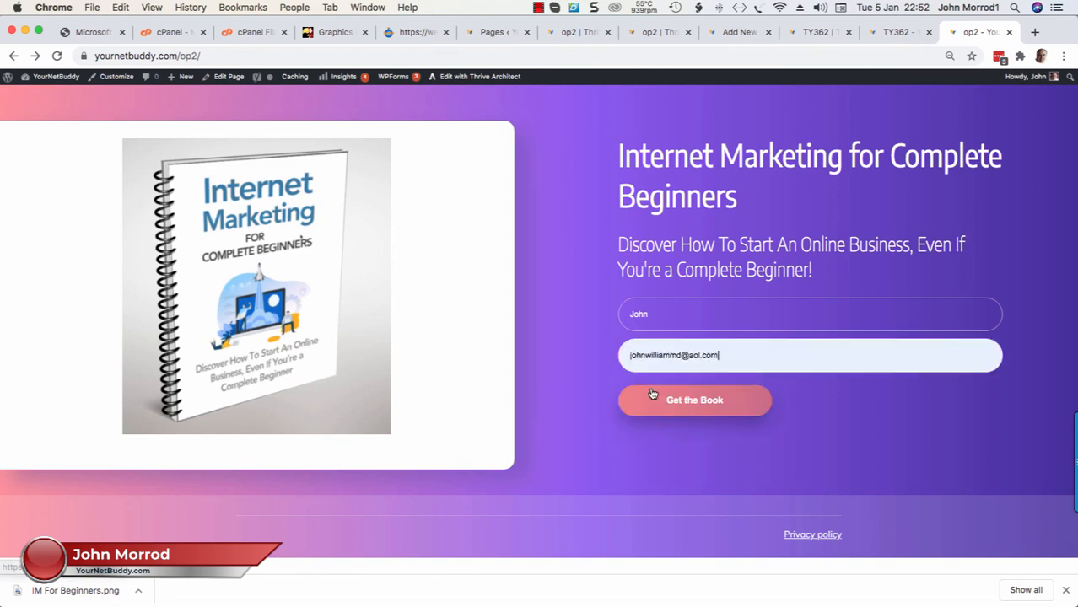
click(700, 409)
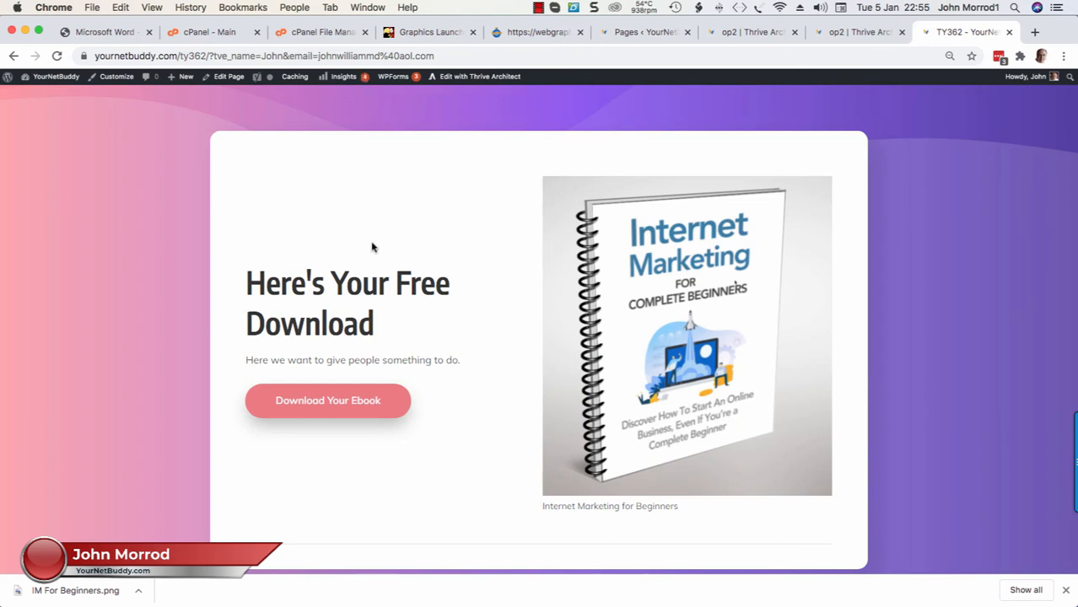
Open the ebook through the Download Your Ebook link and look through its cover, disclaimer and table of contents.
click(314, 402)
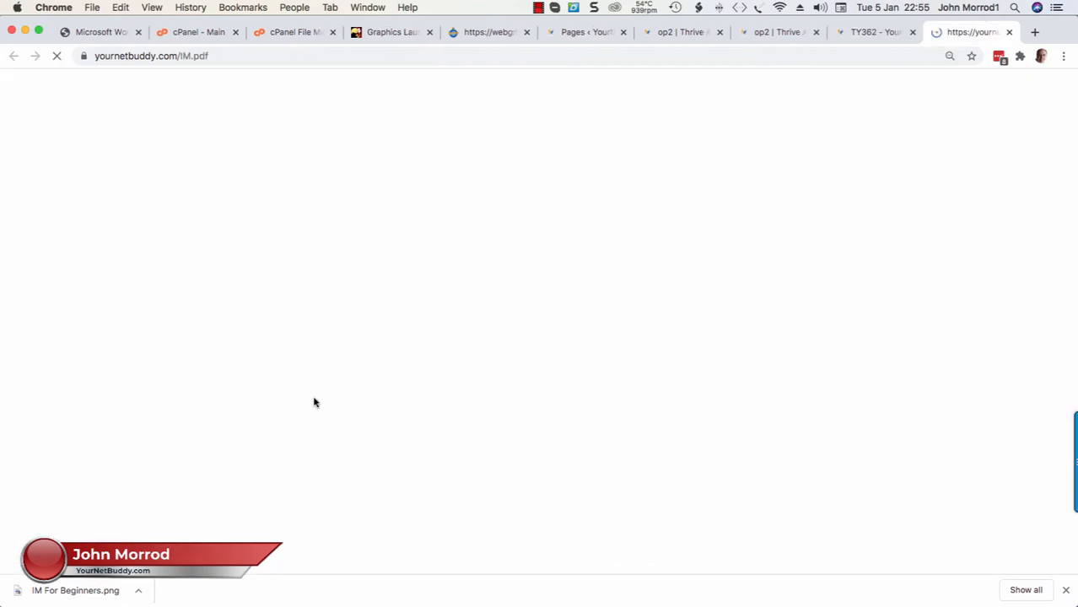
scroll(476, 327, down, 15)
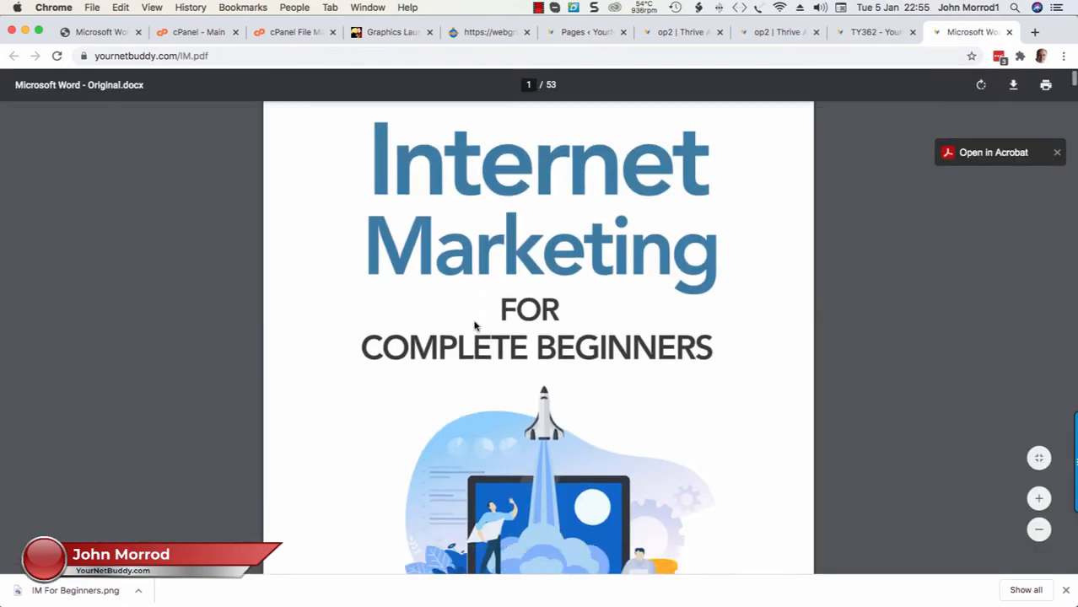
scroll(475, 326, down, 10)
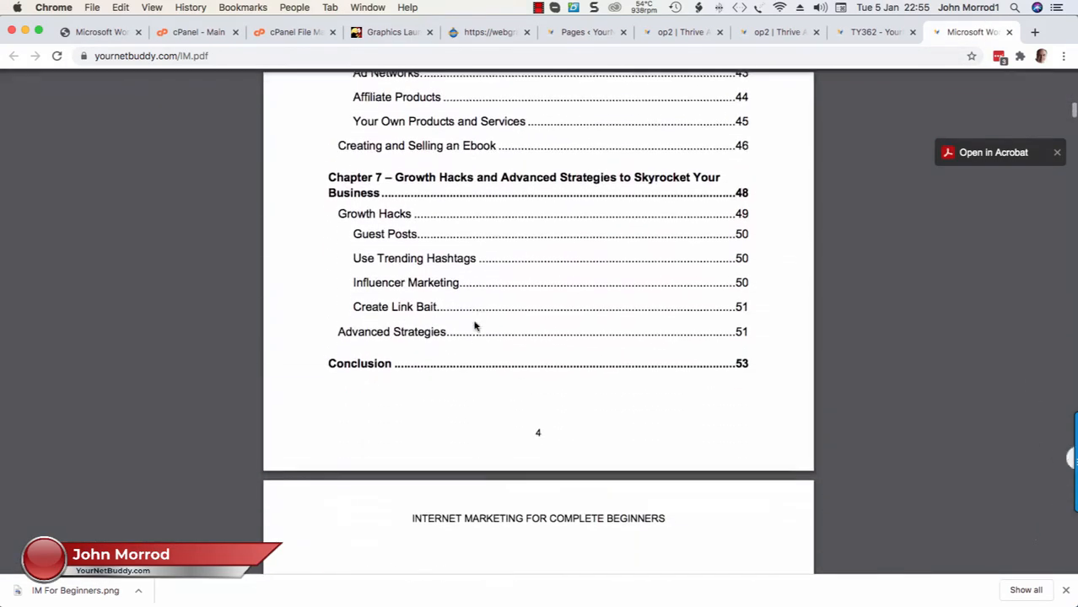
scroll(475, 325, up, 10)
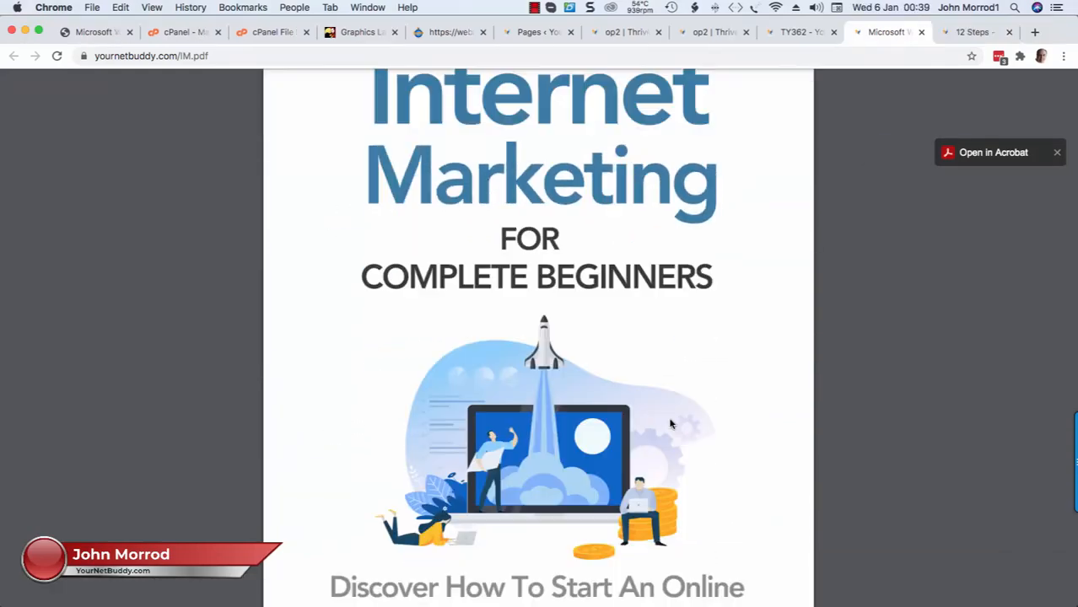
scroll(620, 317, up, 2)
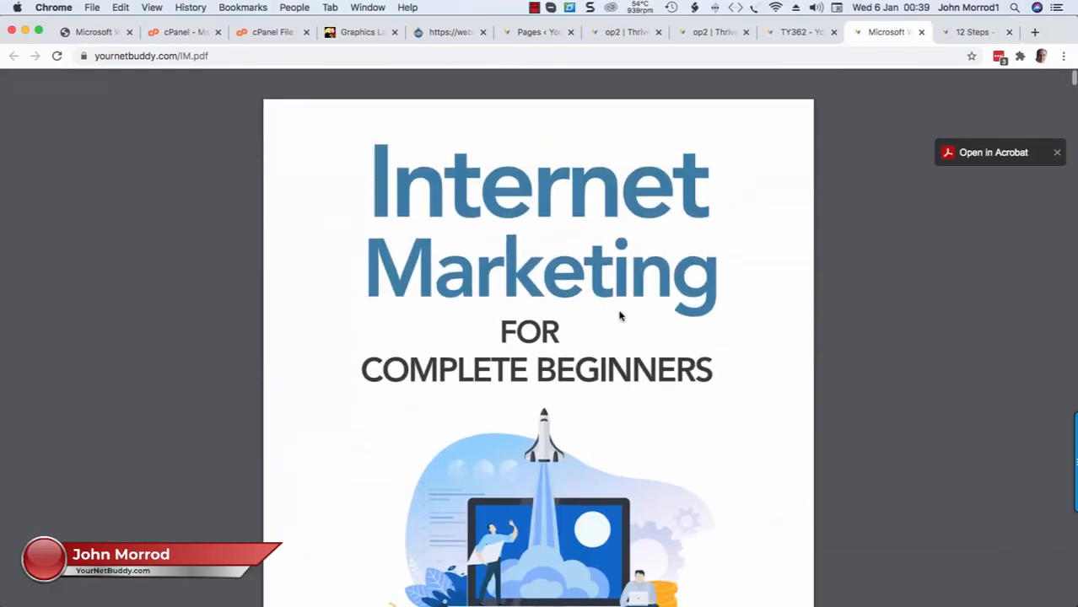
scroll(620, 316, down, 6)
scroll(620, 316, down, 10)
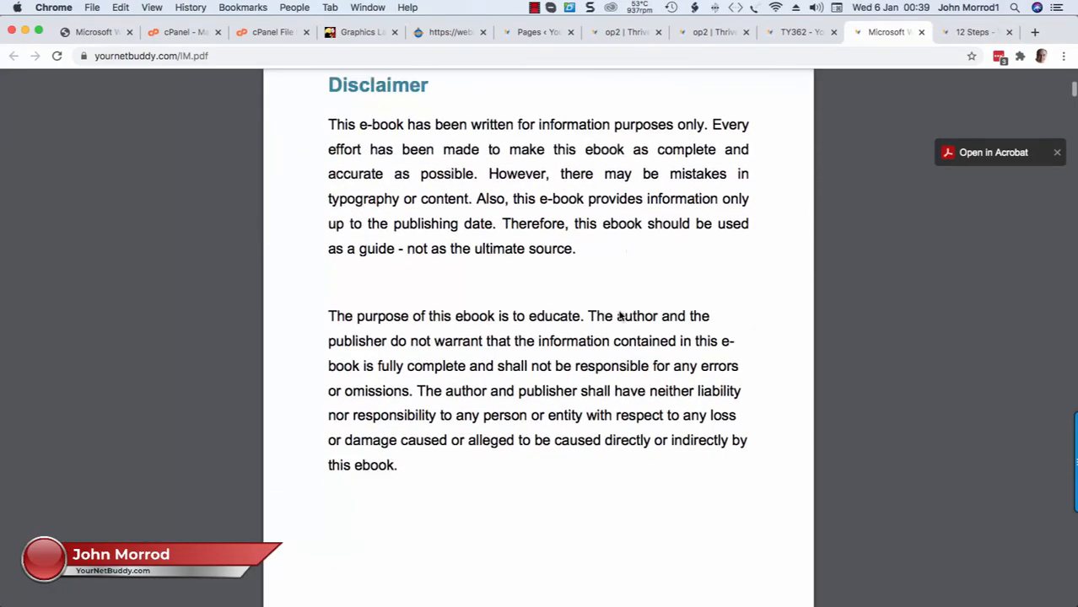
scroll(620, 316, down, 3)
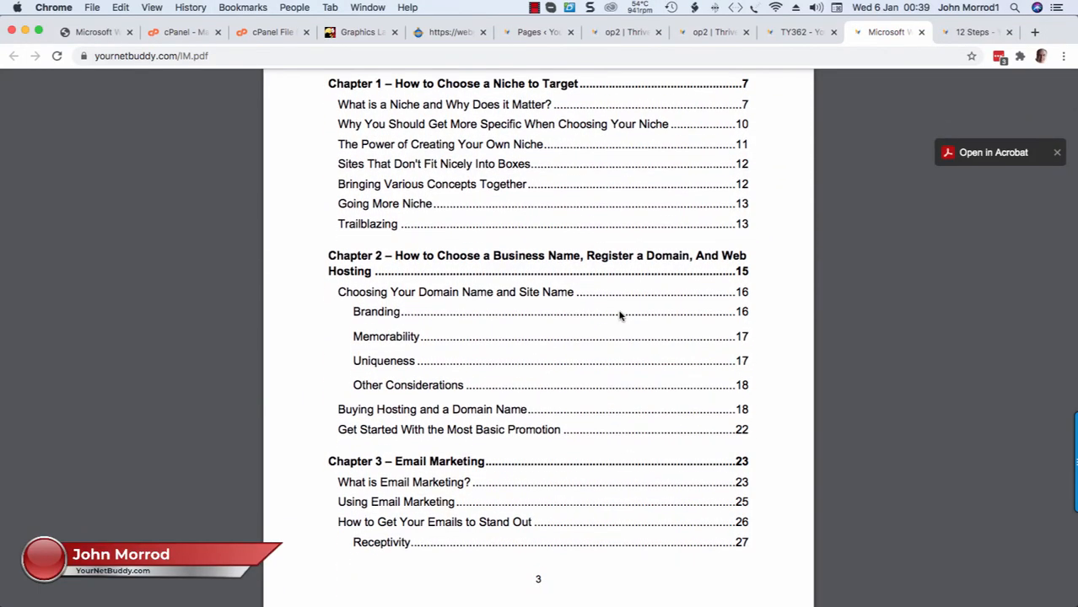
scroll(620, 317, down, 10)
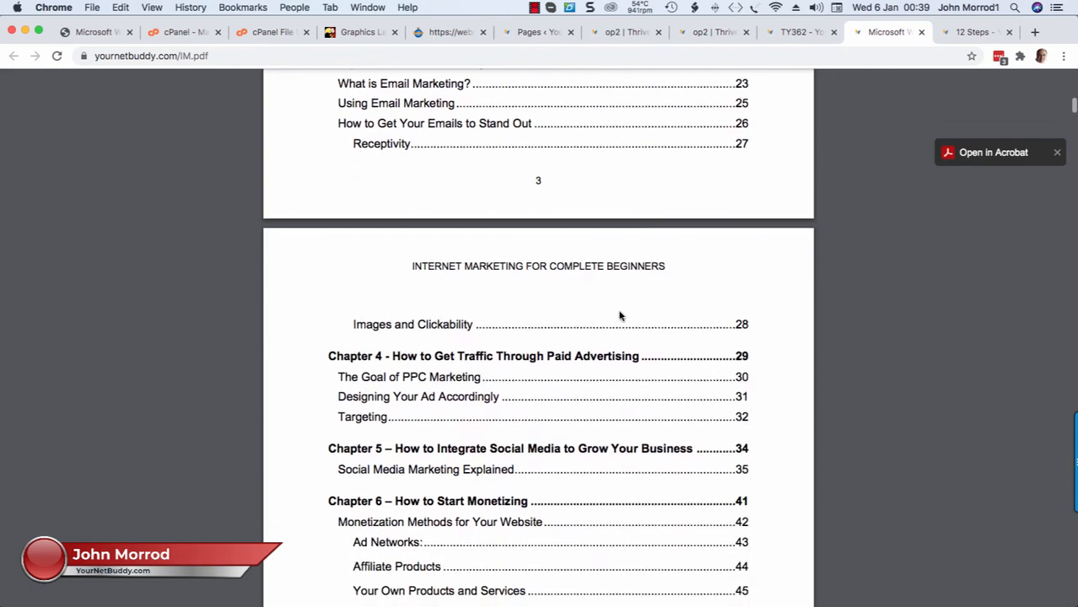
scroll(620, 329, down, 4)
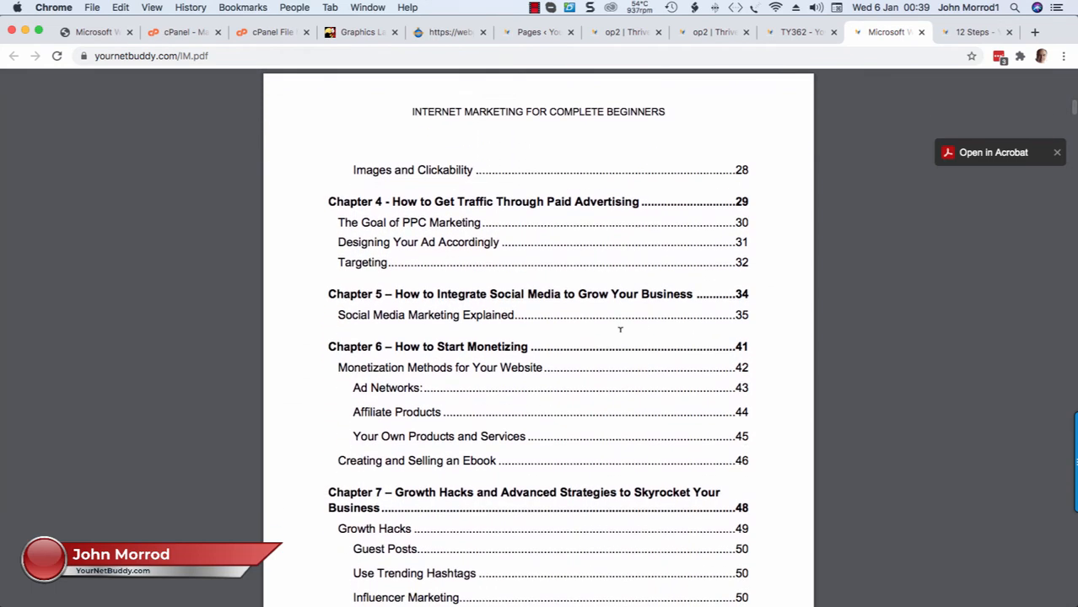
Show the already open yournetbuddy.com page offering the free 12 Step Action Plan.
click(970, 32)
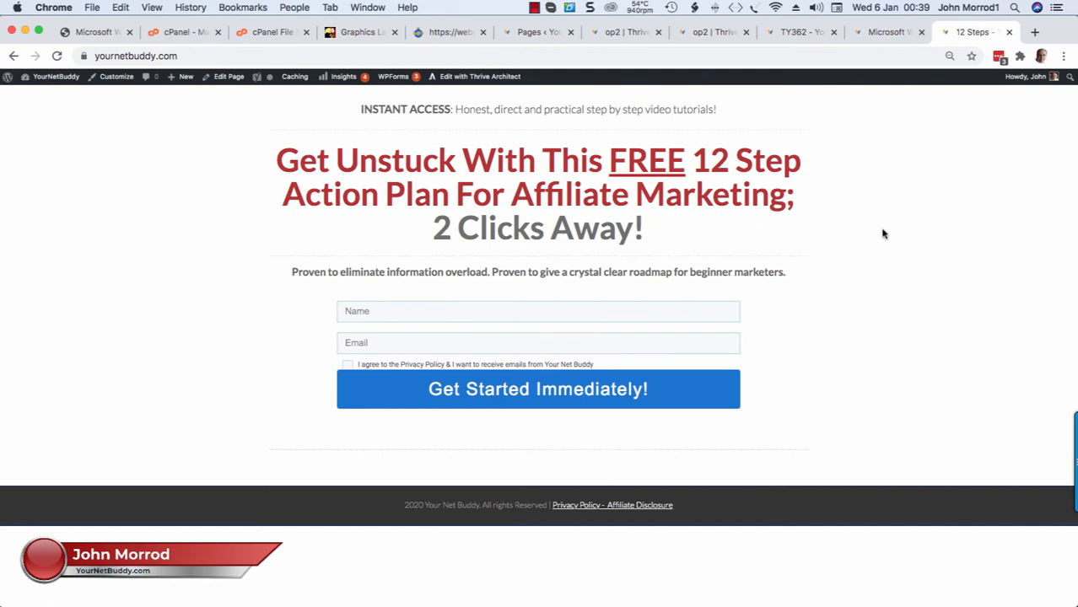